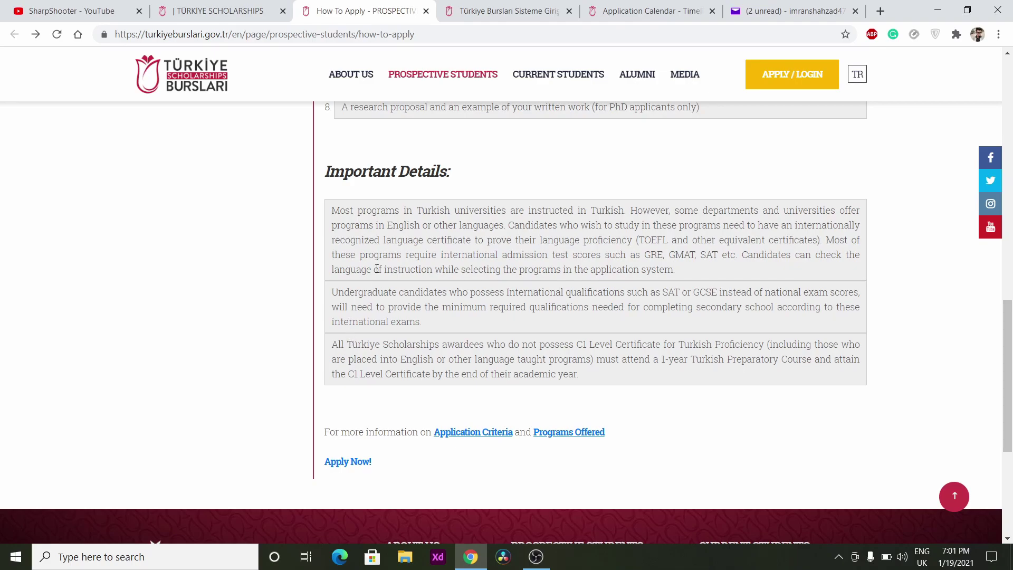
Open the registration form from the scholarship system's login page and set the gender to Male
key(ctrl+Tab)
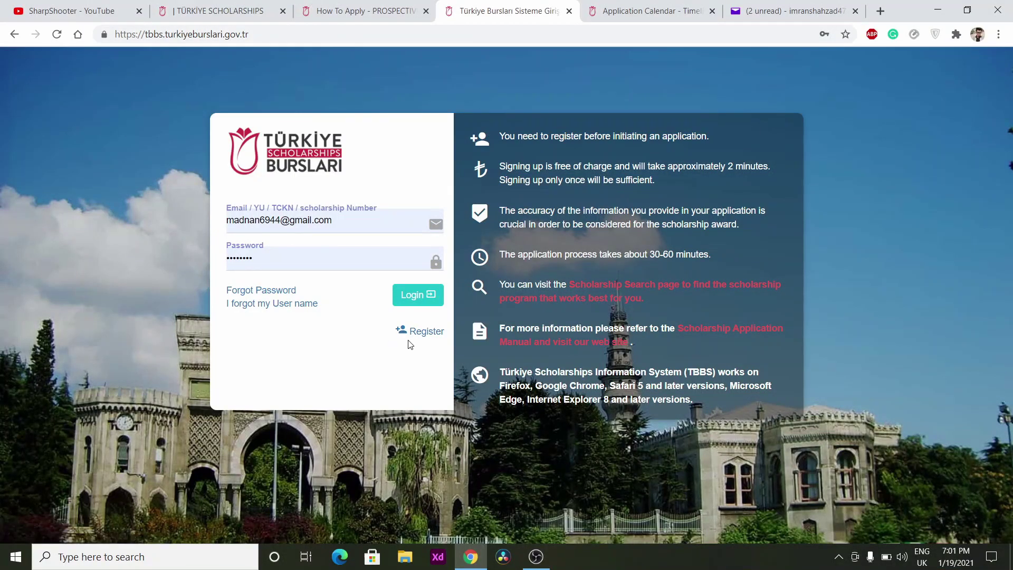
click(407, 336)
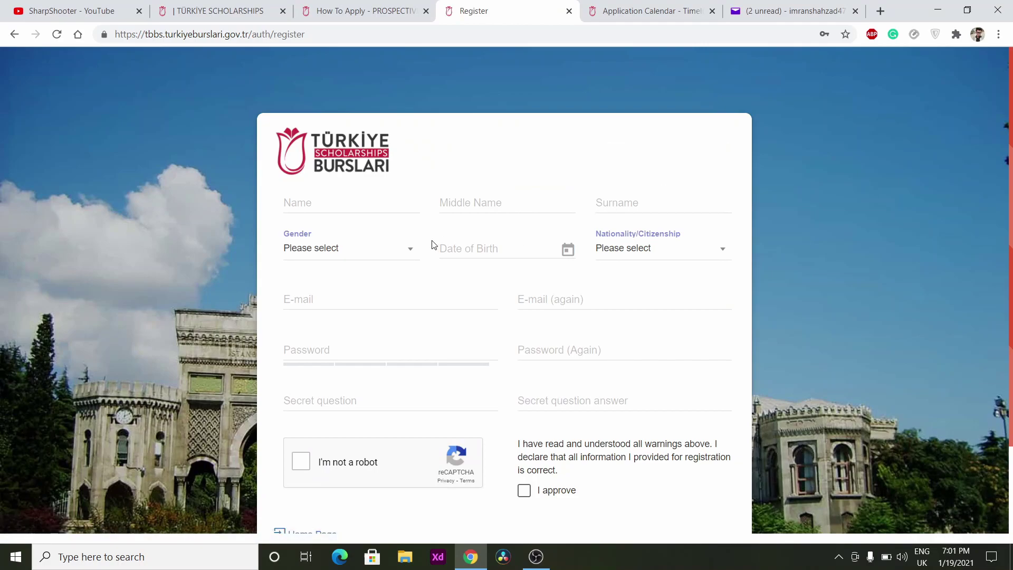
click(389, 254)
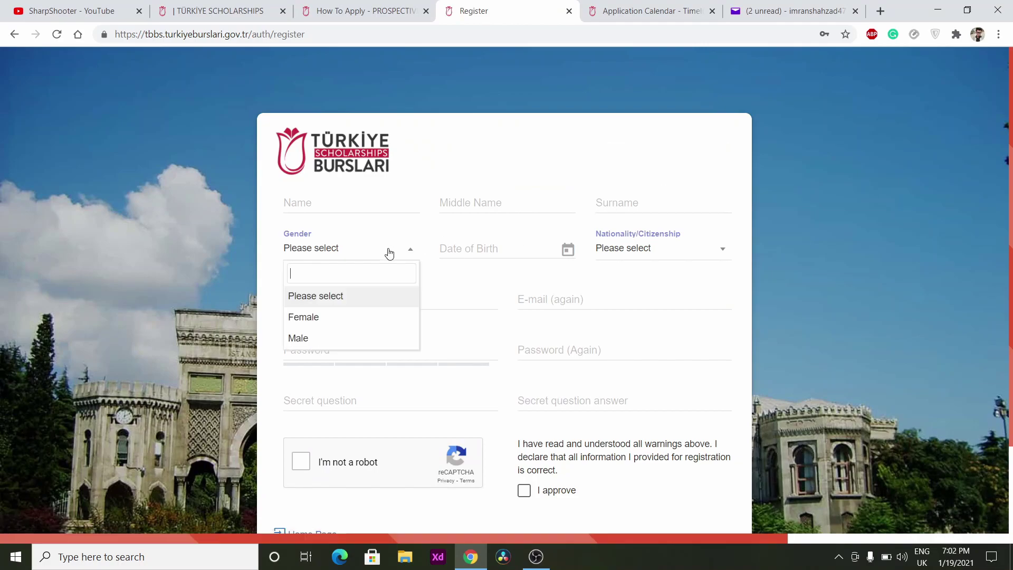
click(361, 337)
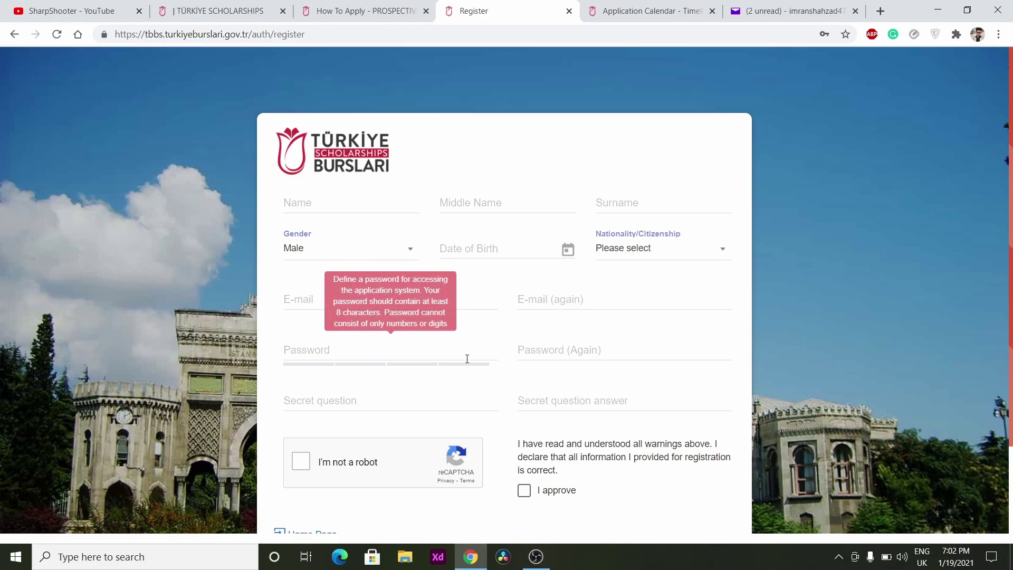
scroll(404, 401, down, 2)
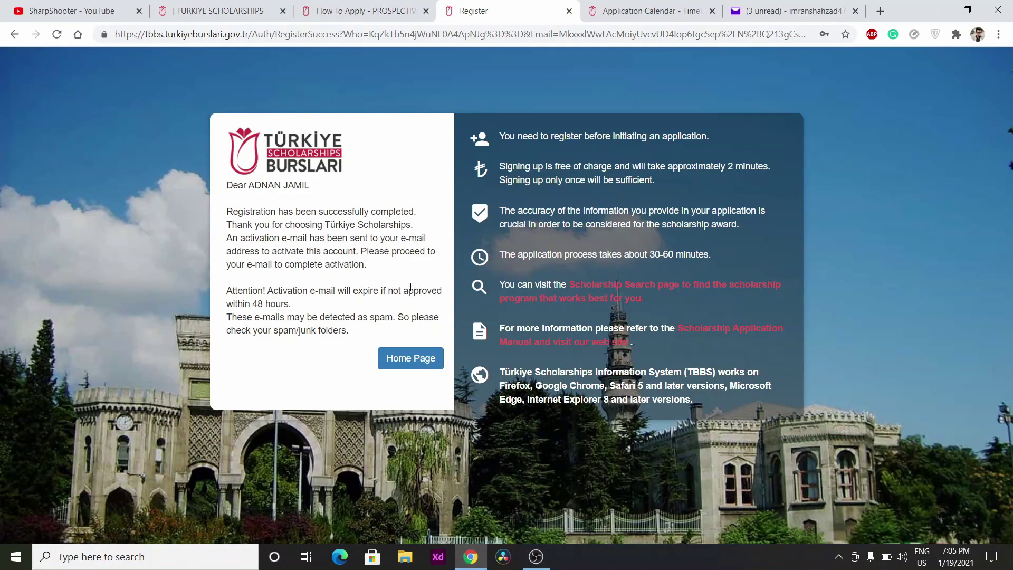
Switch to Yahoo Mail and follow the confirmation link in the activation e-mail to activate the new account
click(788, 11)
scroll(353, 277, down, 3)
scroll(353, 277, up, 4)
scroll(356, 287, down, 4)
scroll(358, 299, down, 2)
scroll(344, 252, down, 6)
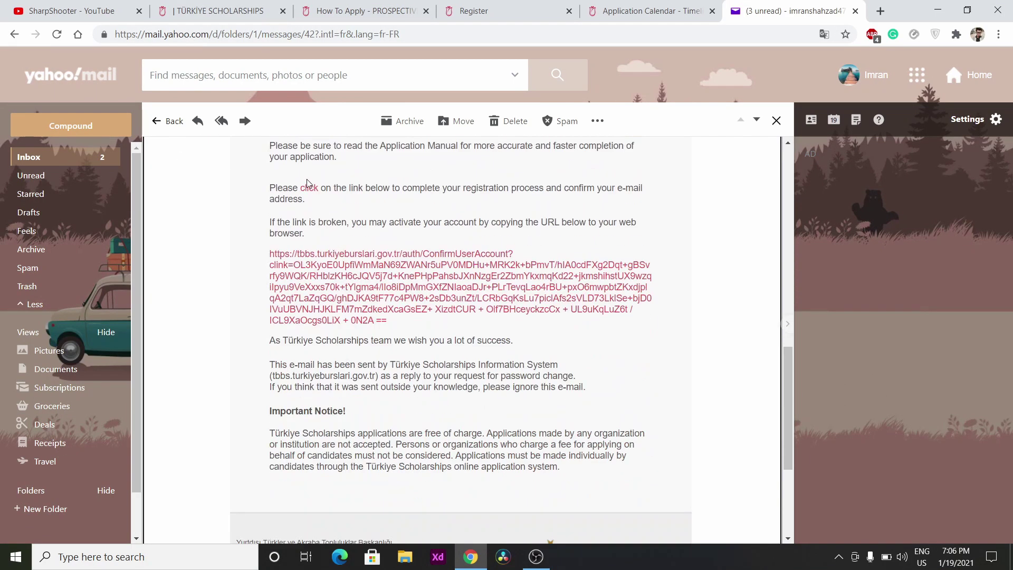
click(309, 188)
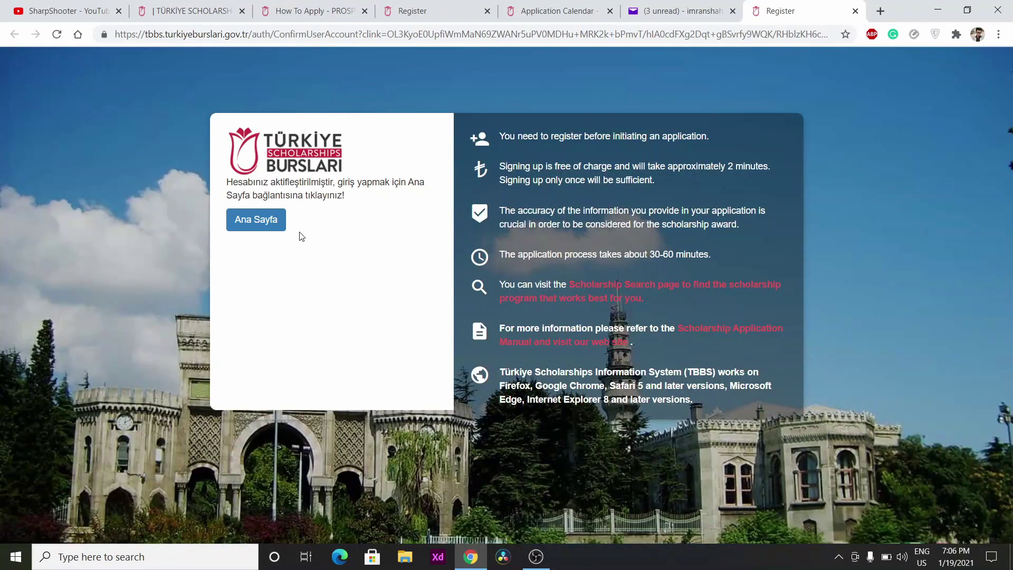
Translate the account activation page into English and go on to the home page
right_click(370, 294)
click(393, 426)
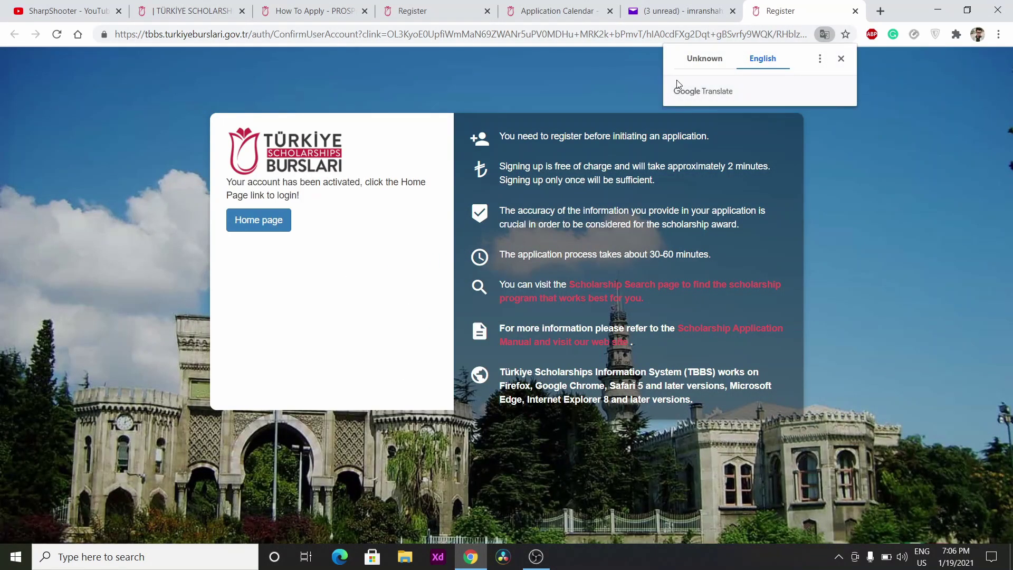
click(257, 224)
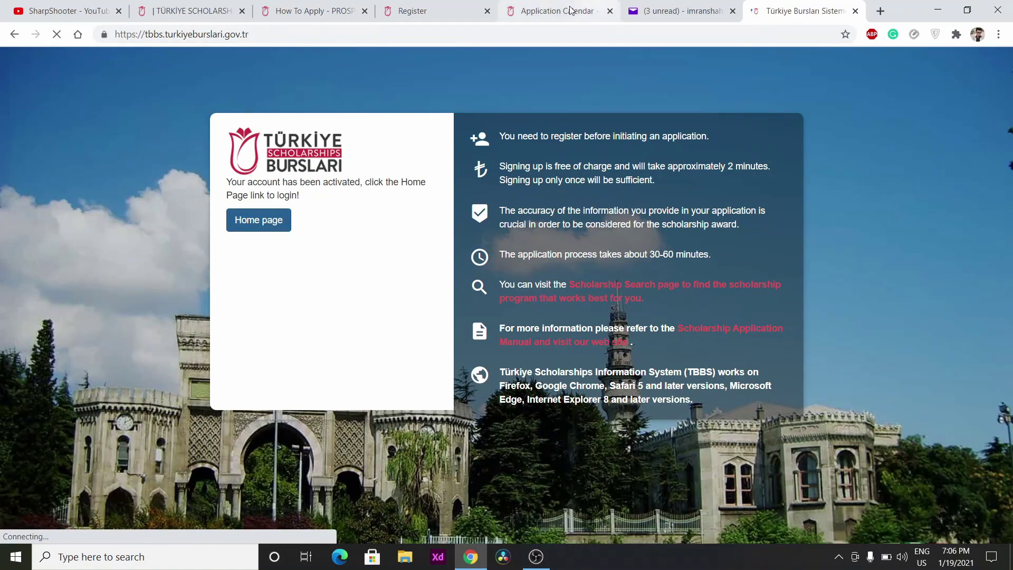
Close the old registration success page and return to the login page
click(466, 6)
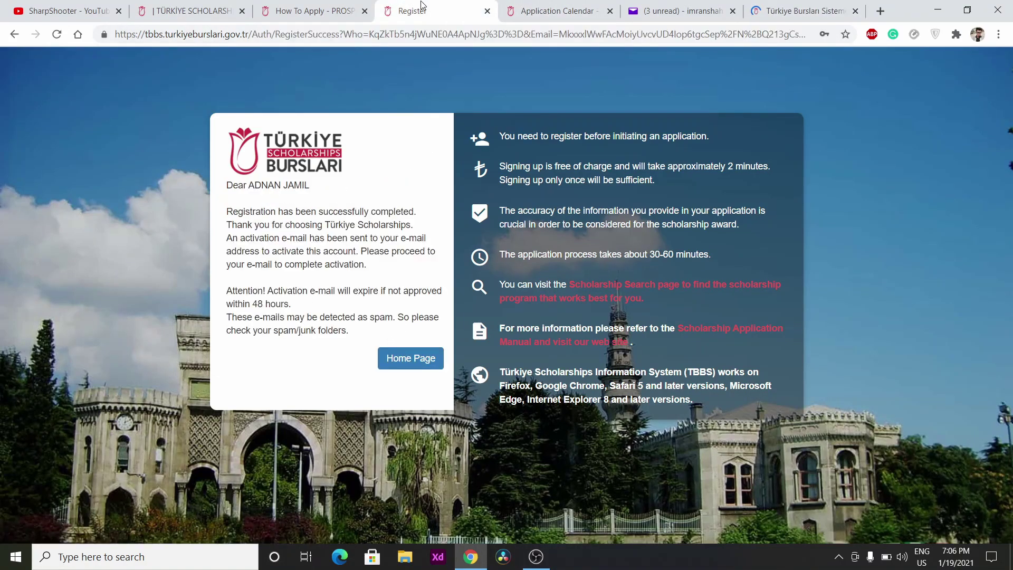
click(487, 11)
click(688, 9)
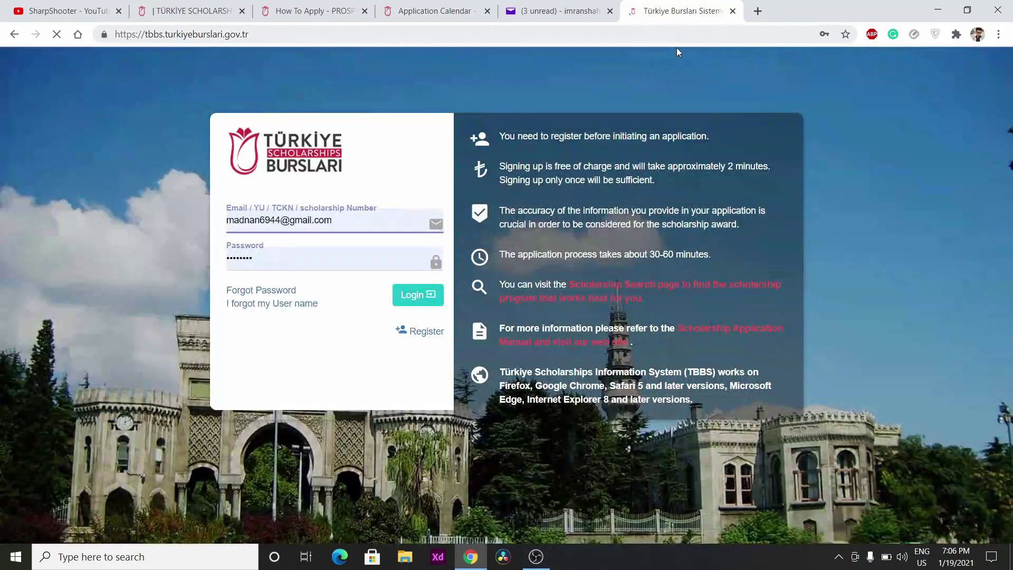
Review the 2021 application calendar for the undergraduate, postgraduate and research scholarship periods
click(559, 11)
click(432, 10)
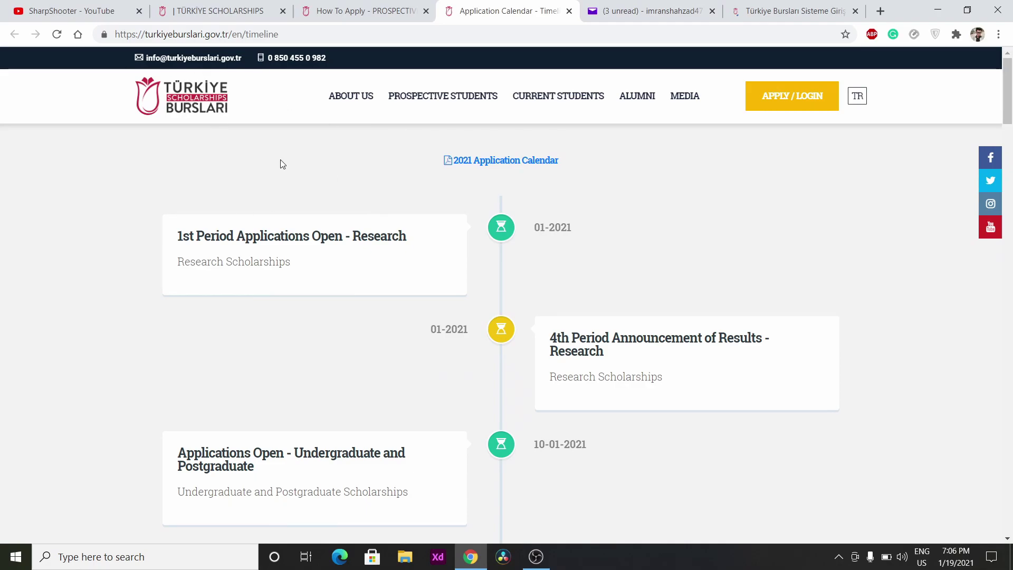
scroll(292, 224, down, 6)
scroll(324, 232, up, 1)
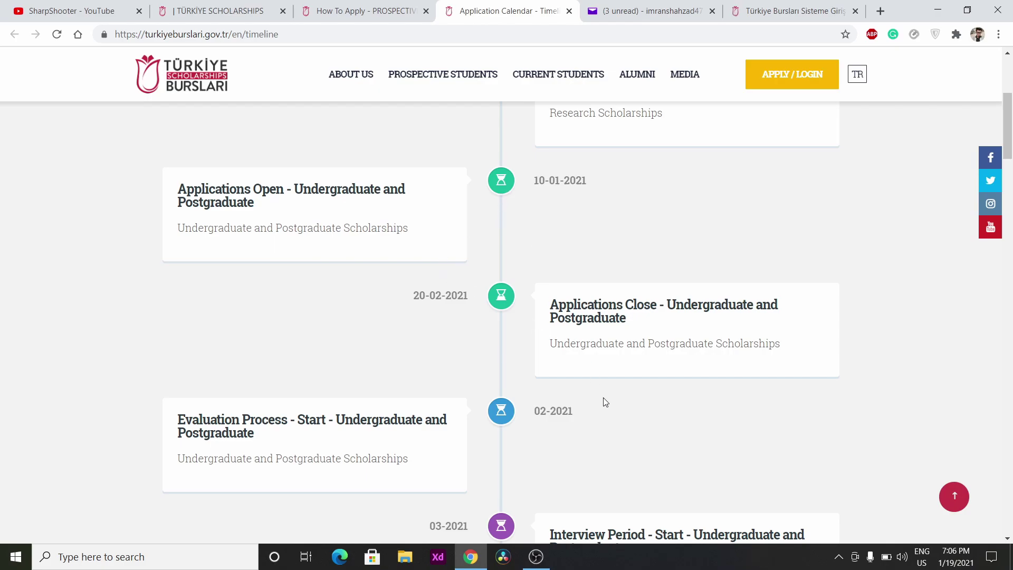
scroll(603, 365, down, 2)
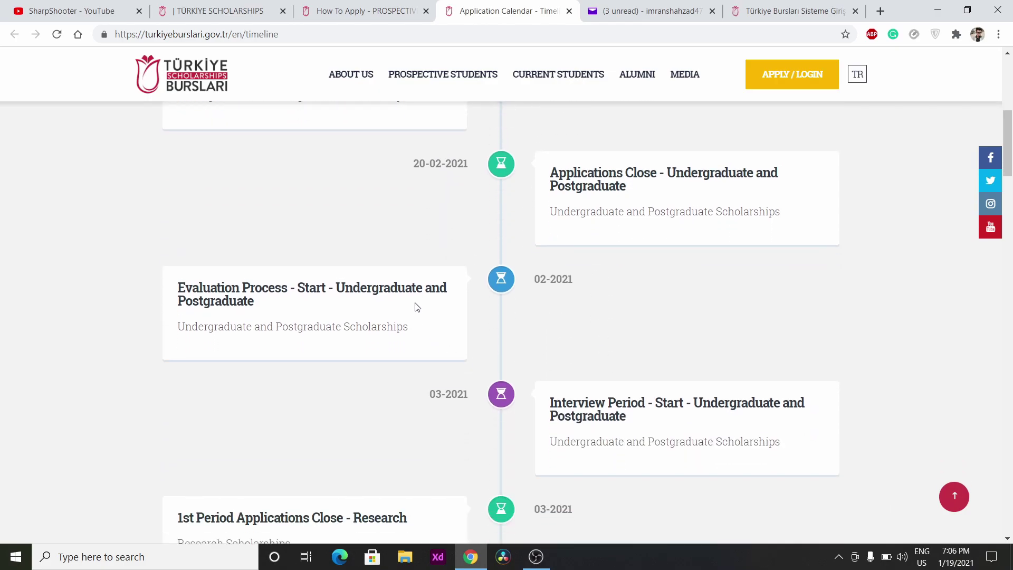
scroll(460, 356, down, 5)
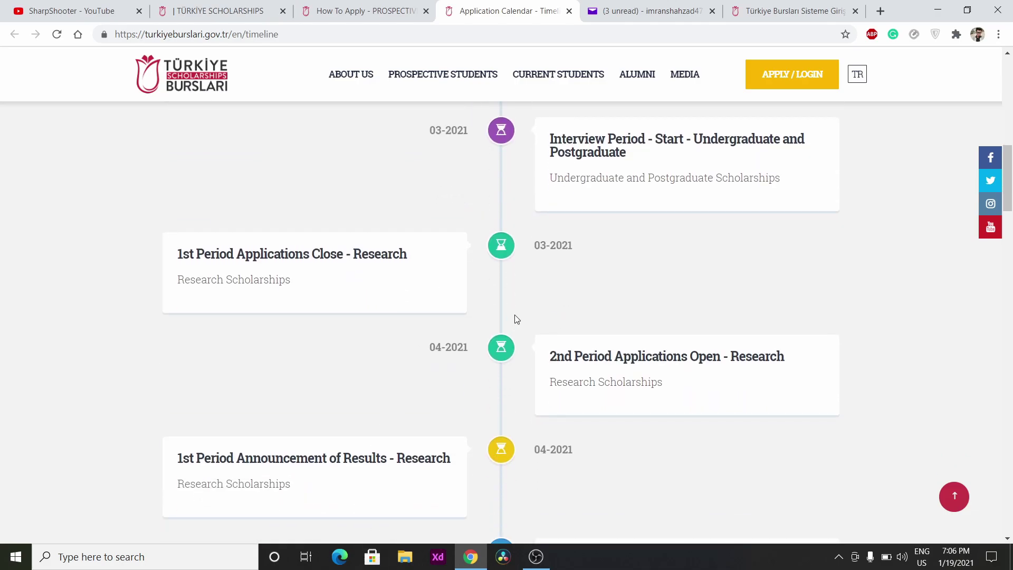
Log in to the application system with the saved account e-mail and password
click(776, 8)
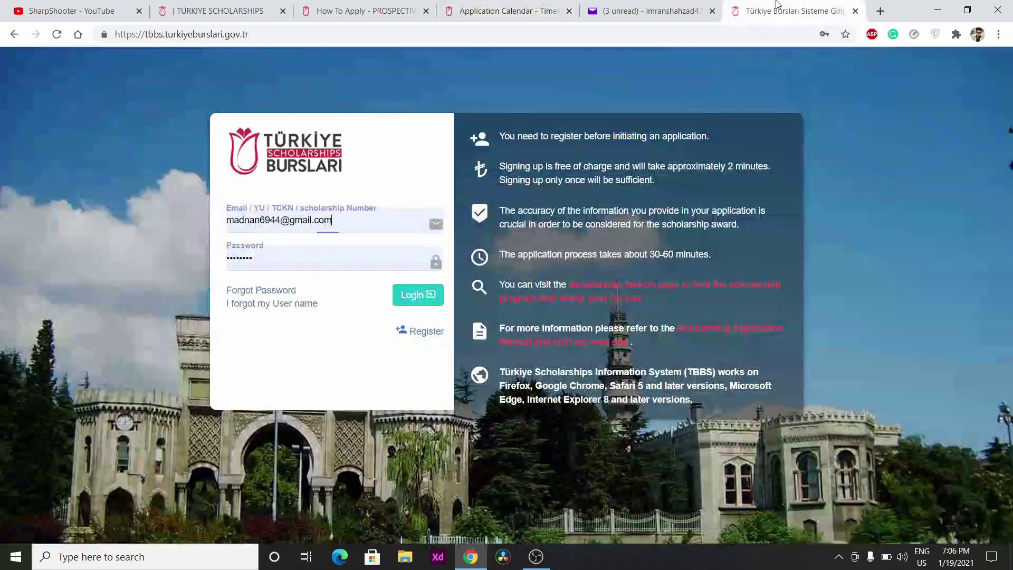
click(343, 227)
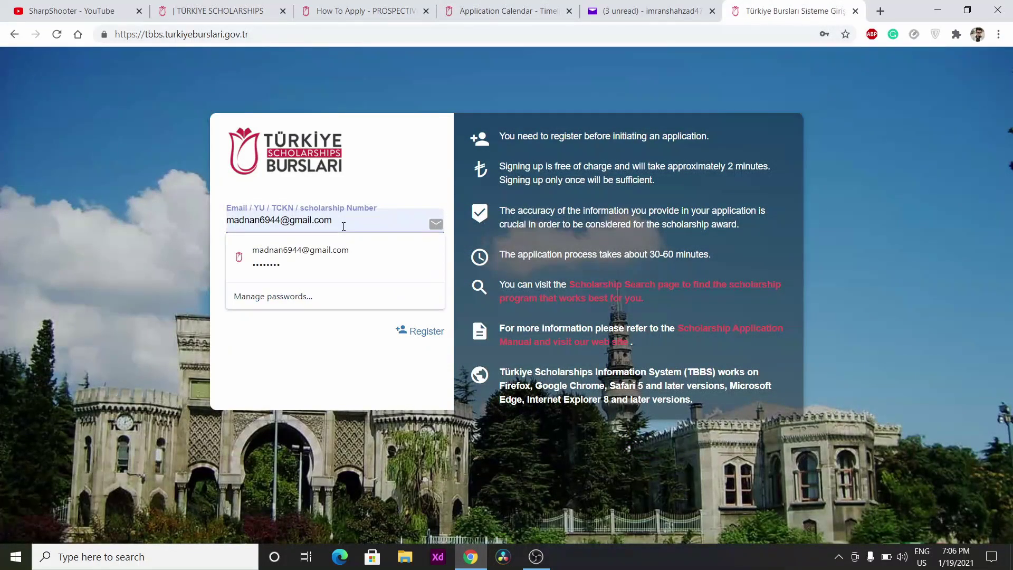
click(300, 257)
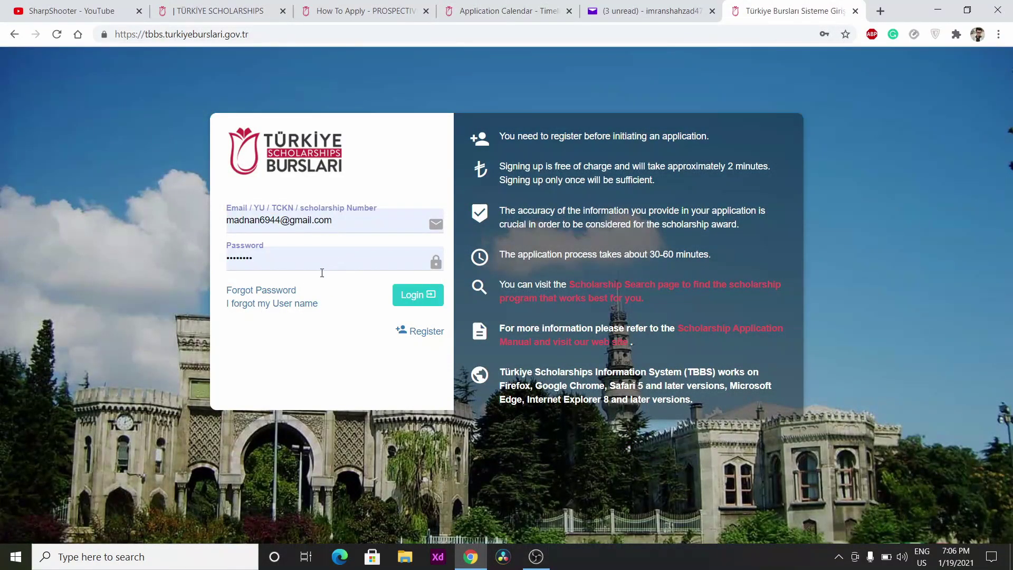
key(Return)
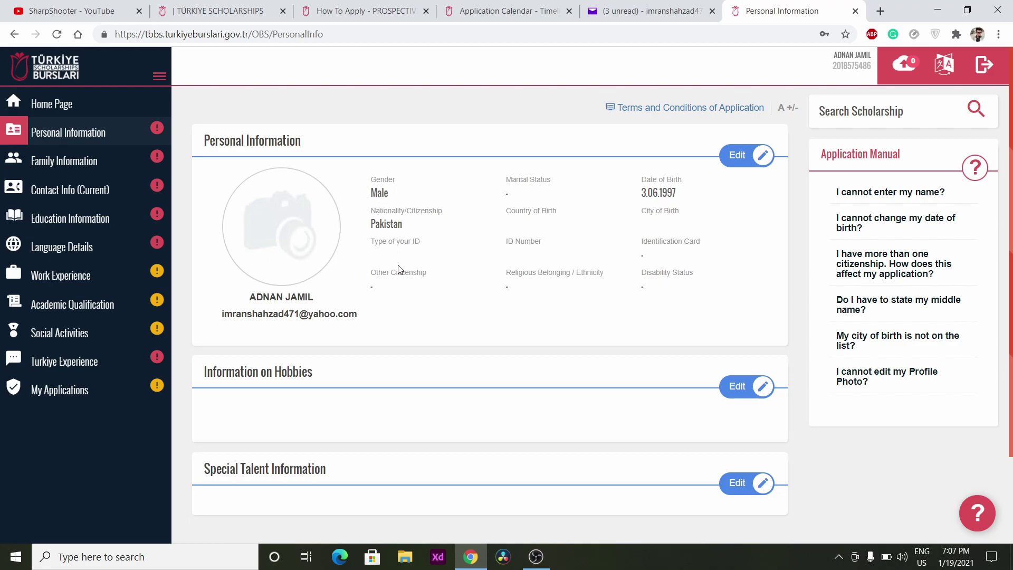
Open the personal information for editing and set the marital status to Single
click(733, 165)
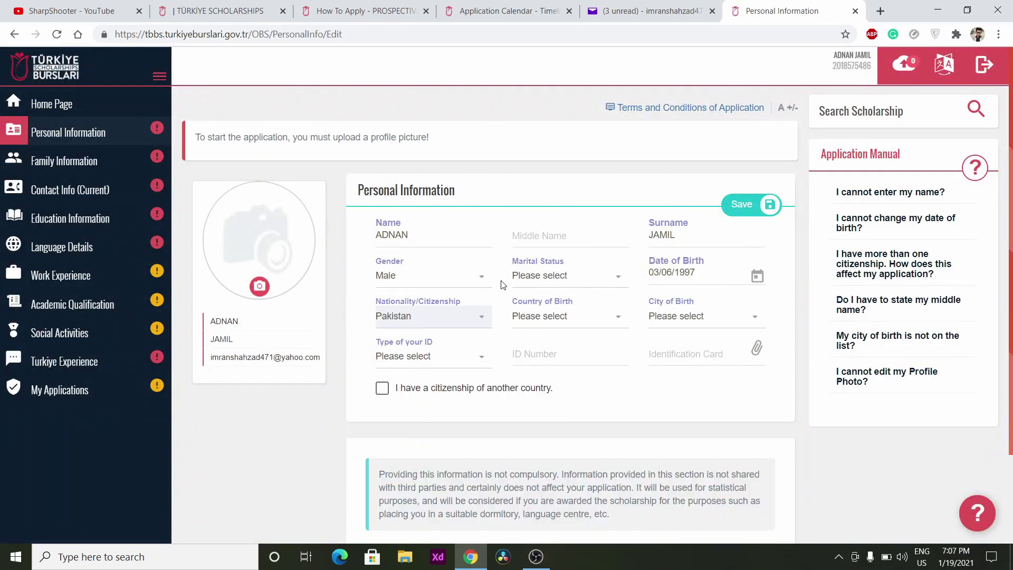
click(585, 278)
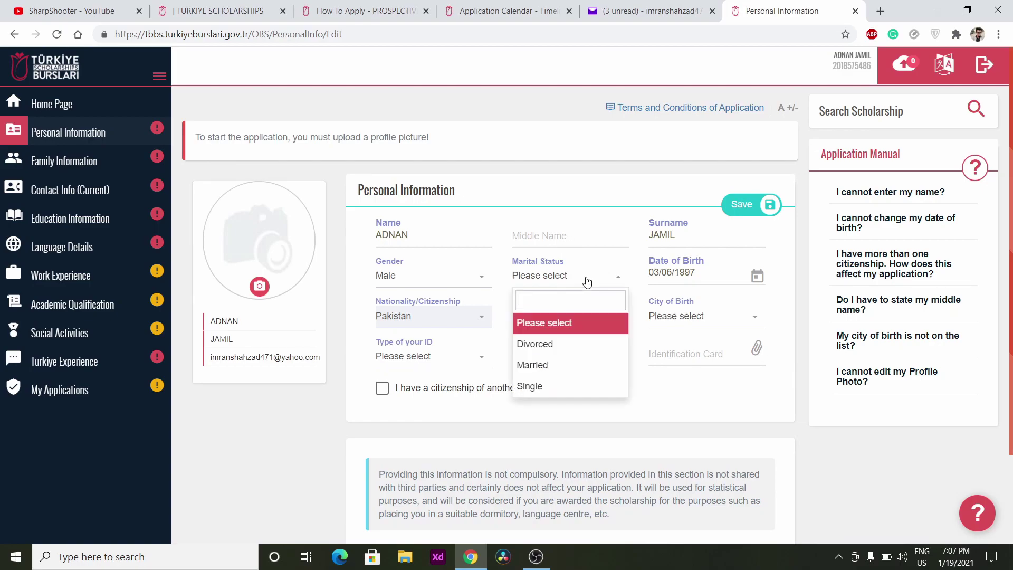
click(558, 384)
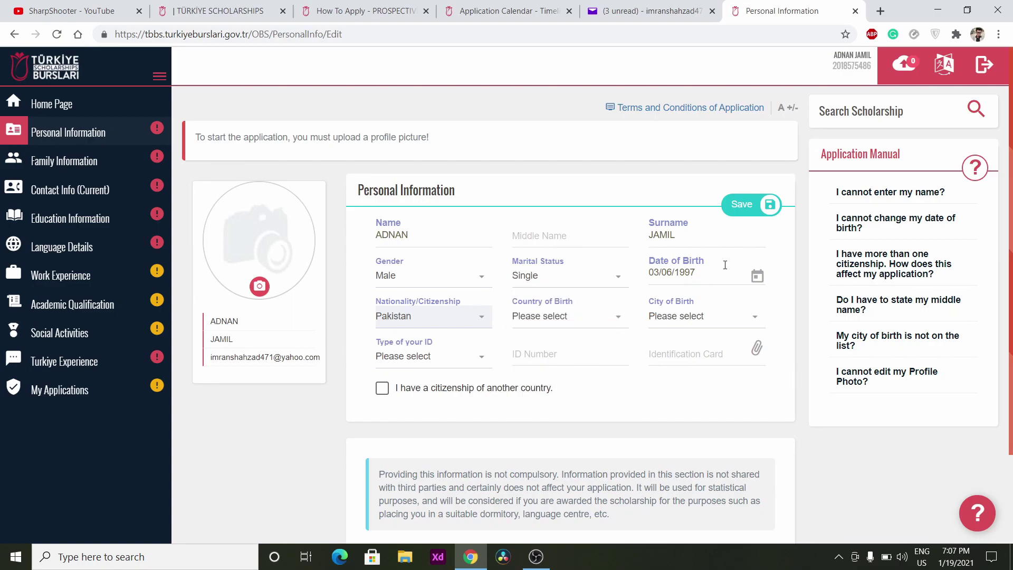
Set the country of birth to Pakistan
scroll(635, 296, down, 1)
click(582, 250)
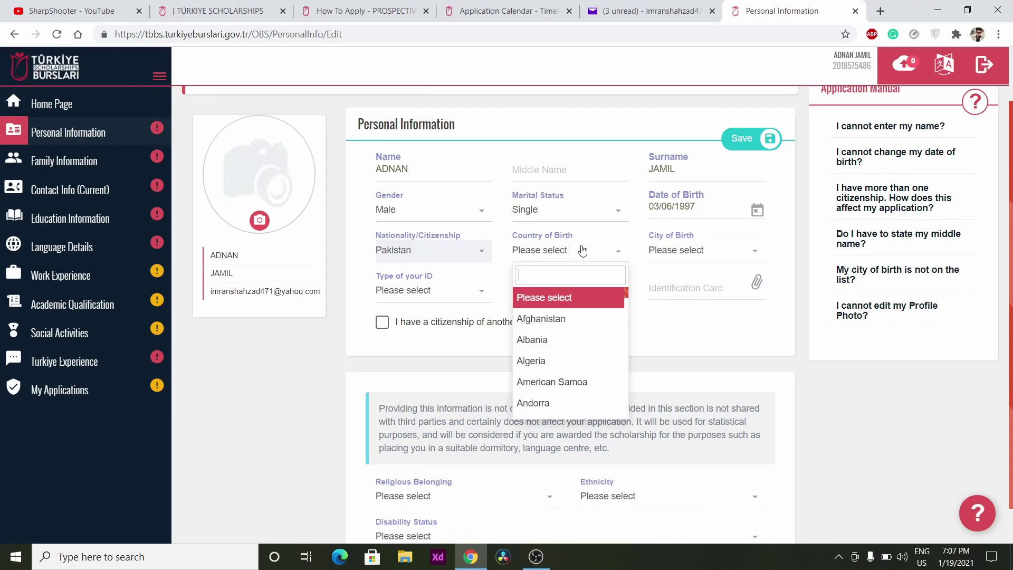
text(pak)
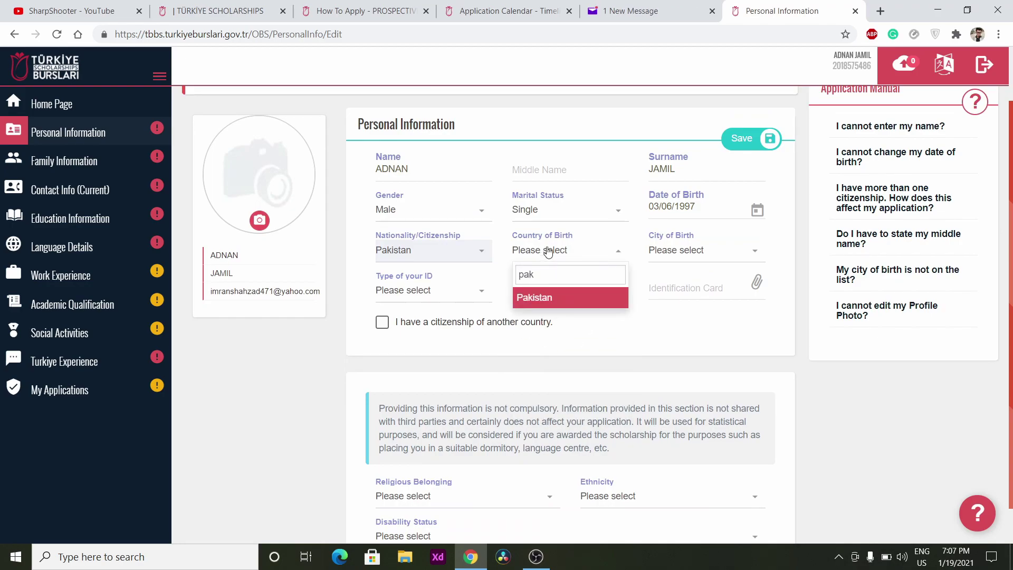
click(584, 300)
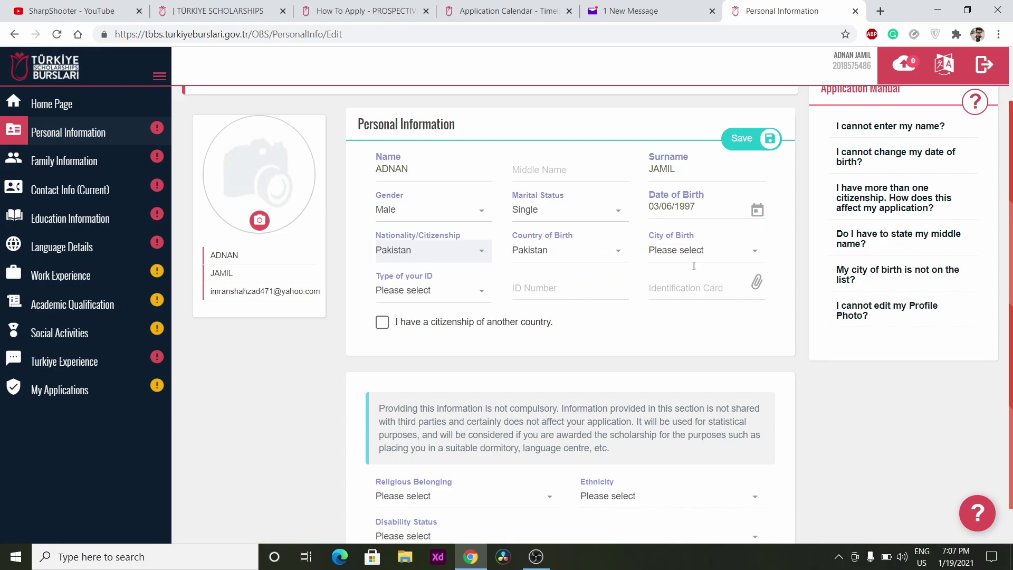
Set the type of ID to Passport and go to the passport type field
click(414, 294)
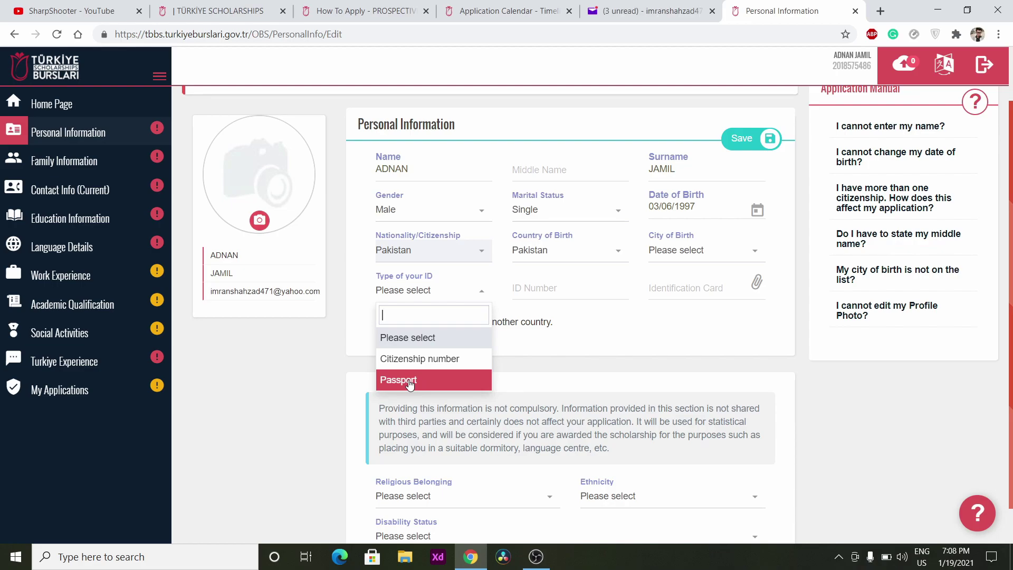
click(409, 381)
click(402, 339)
click(530, 325)
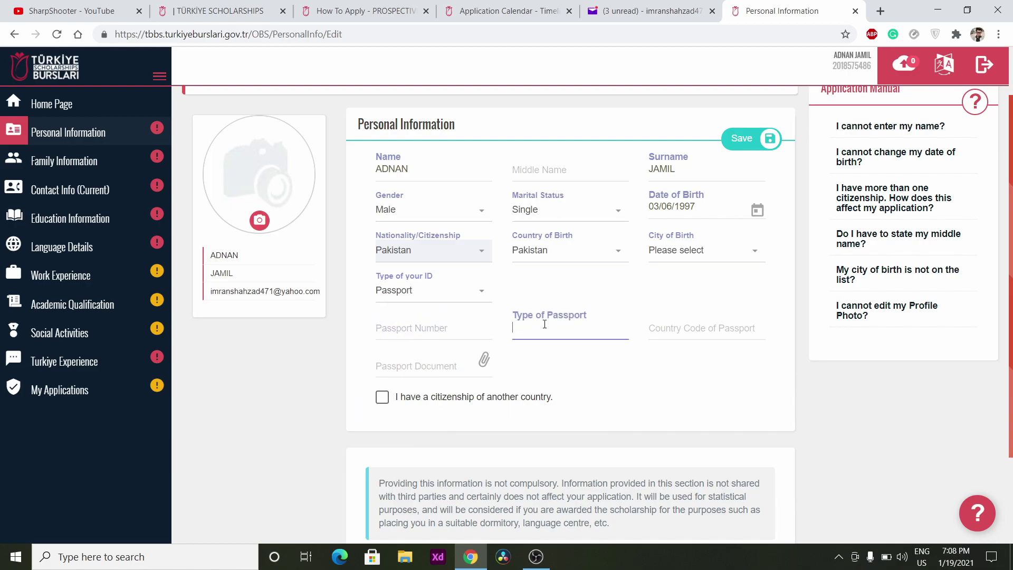
Review the optional religion, ethnicity and disability fields, including the religious belonging choices
scroll(389, 370, down, 2)
scroll(389, 370, up, 1)
scroll(388, 370, down, 1)
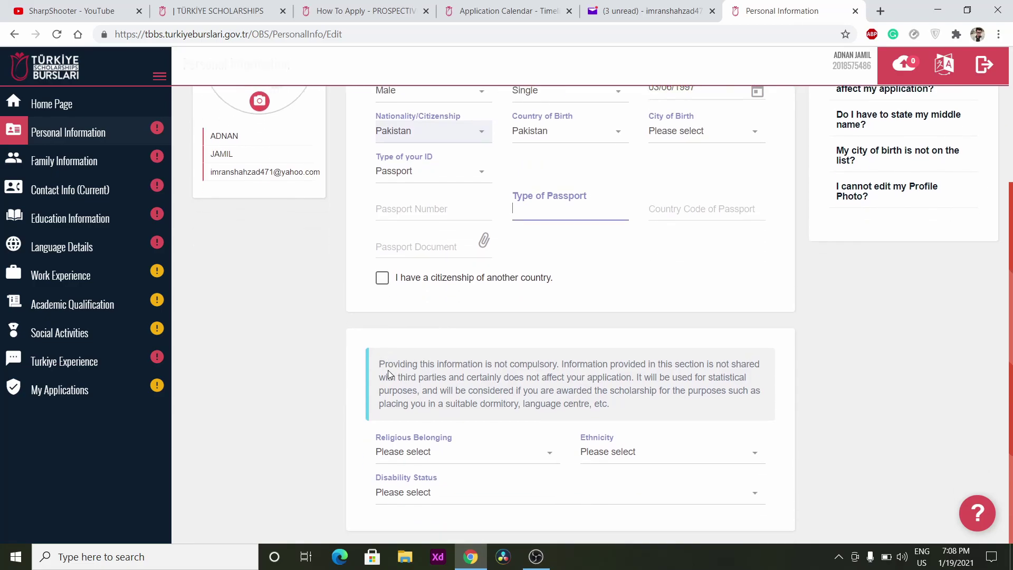
click(393, 458)
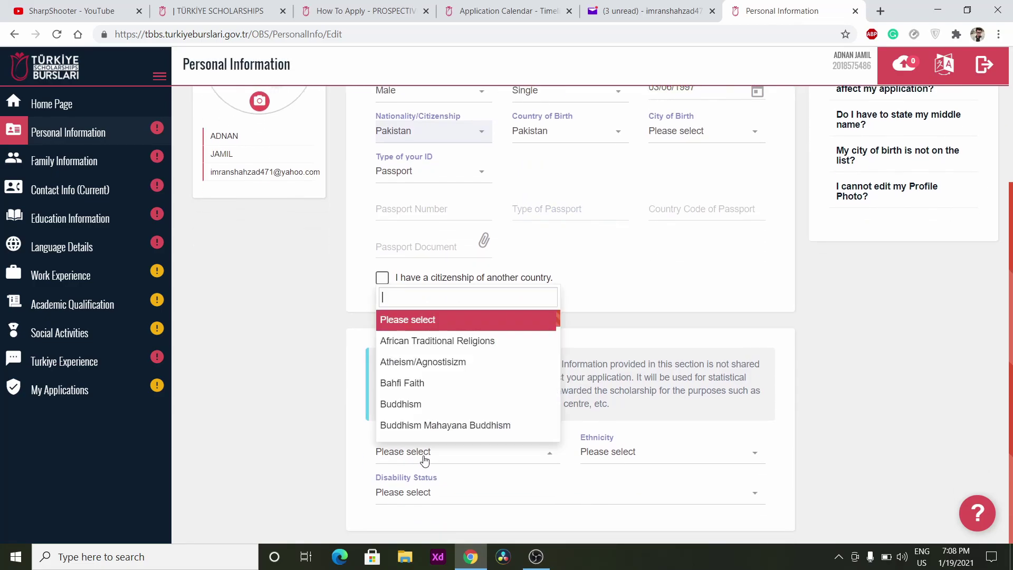
click(820, 373)
scroll(532, 427, up, 4)
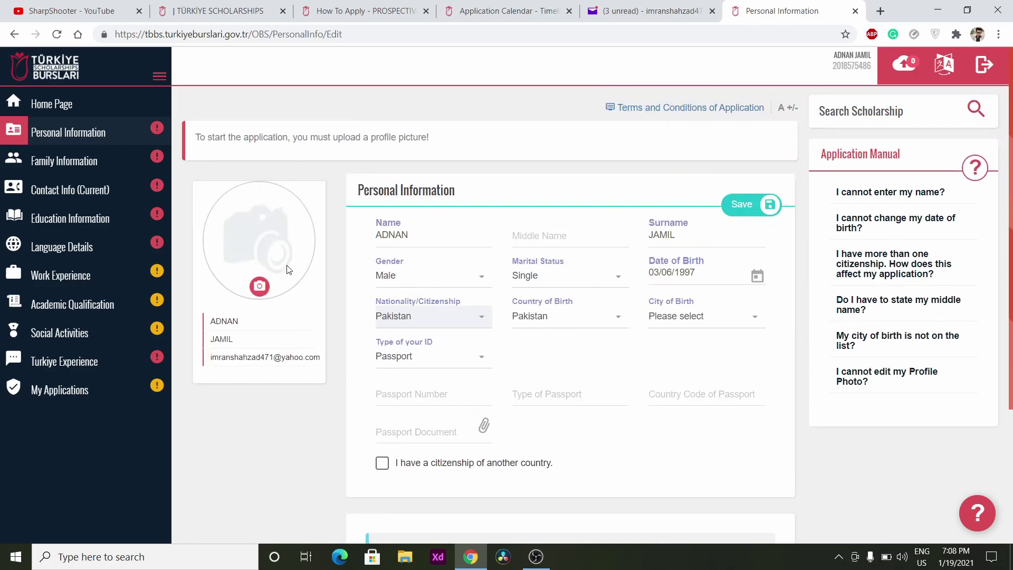
Try to save the personal information and dismiss the notice about mandatory fields
scroll(493, 280, down, 3)
scroll(493, 281, up, 3)
click(754, 204)
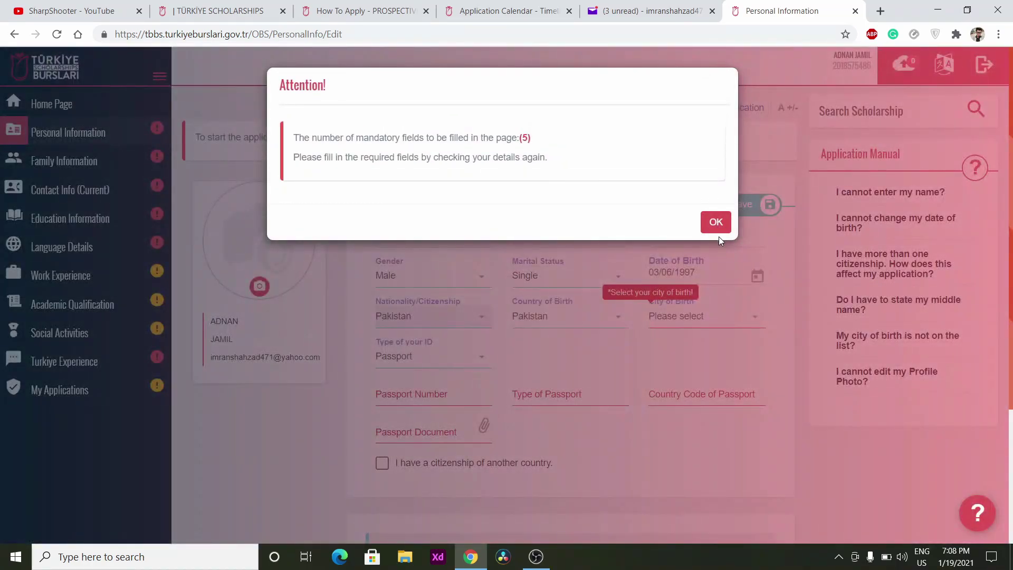
click(716, 221)
Change the type of ID to Citizenship number and place the cursor in the ID number field
scroll(556, 397, down, 1)
scroll(556, 397, down, 2)
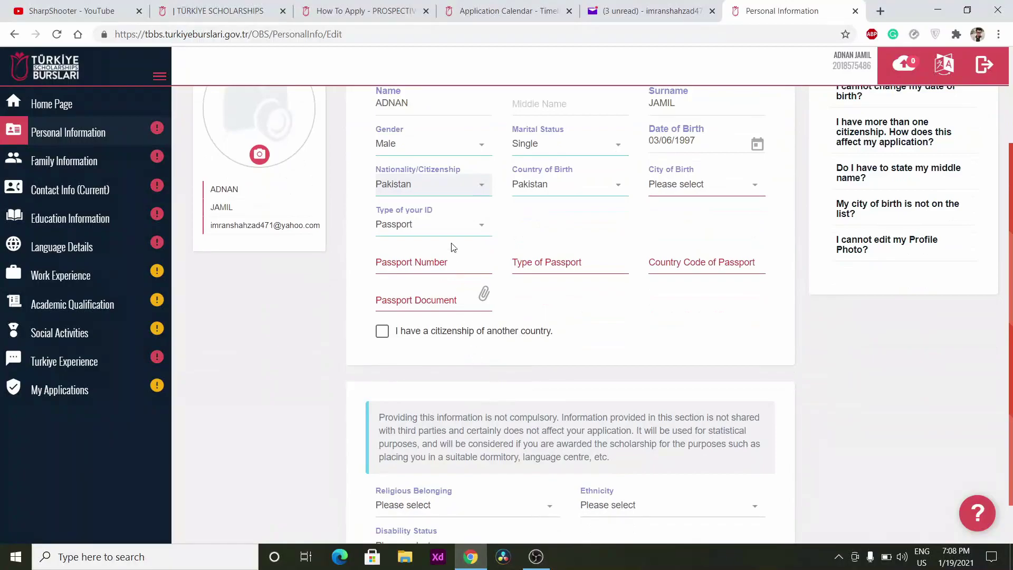
click(451, 231)
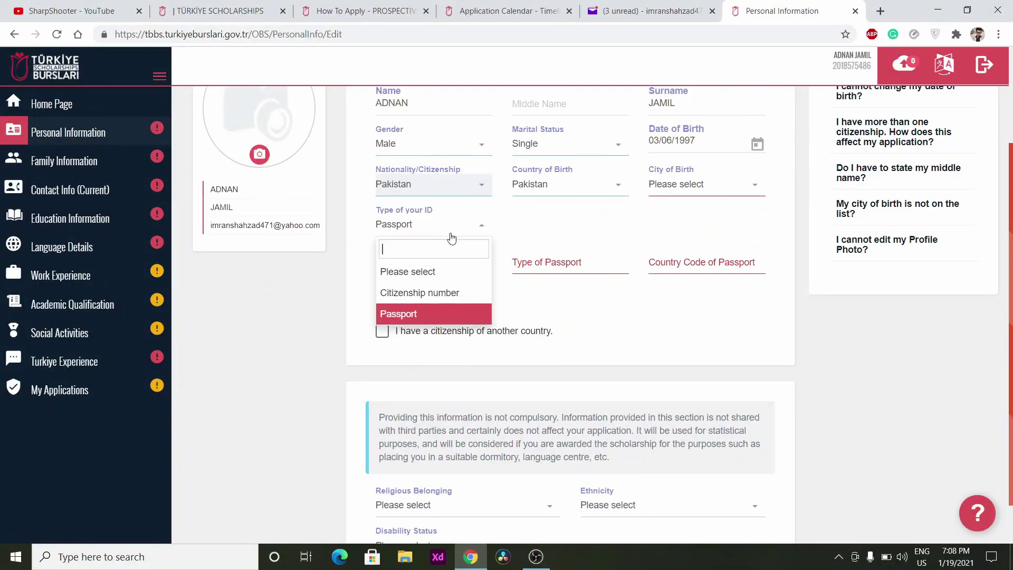
click(442, 292)
click(536, 255)
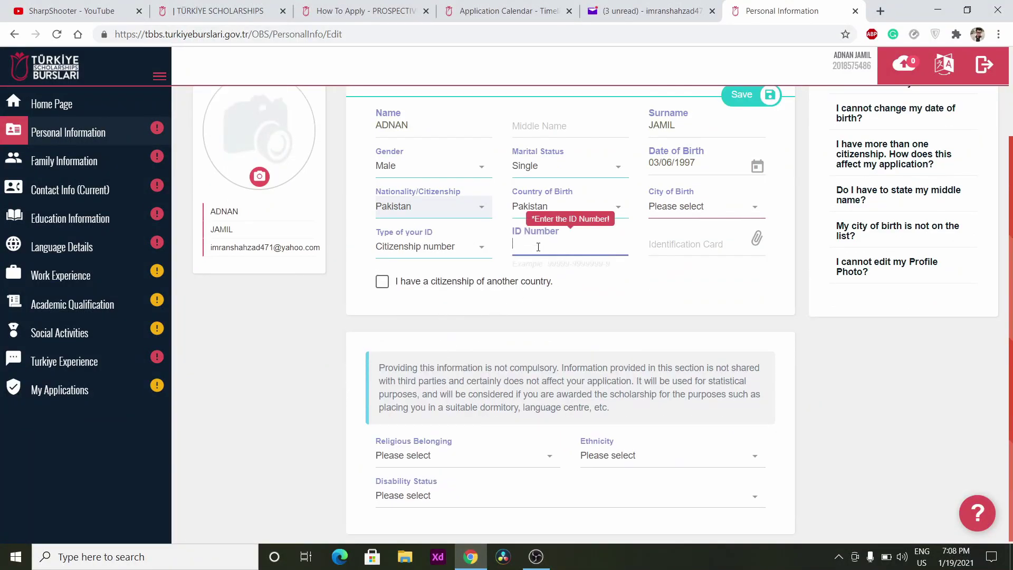
scroll(457, 305, up, 2)
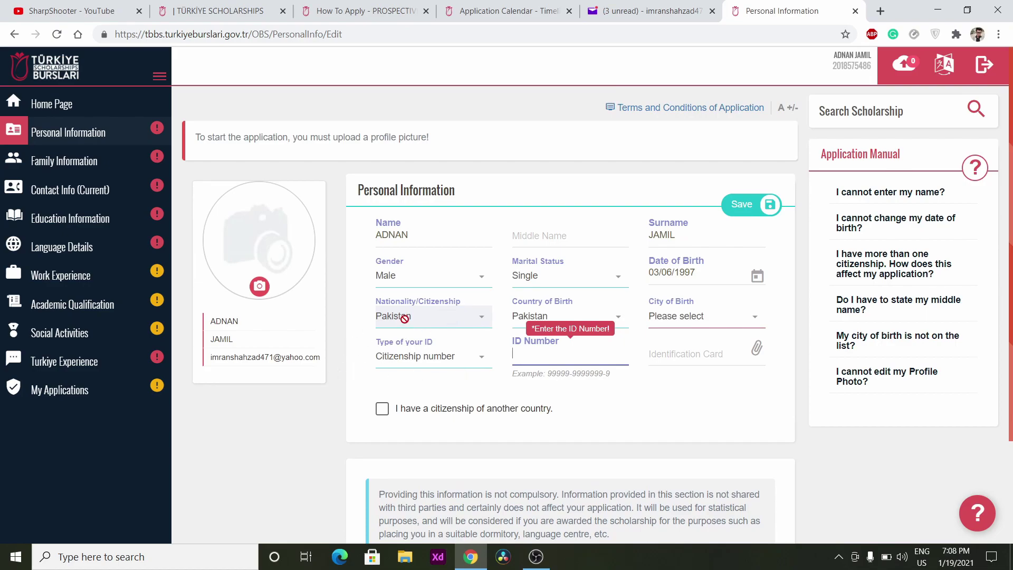
Leave the personal information form without saving and open the hobbies information for editing
key(alt+Left)
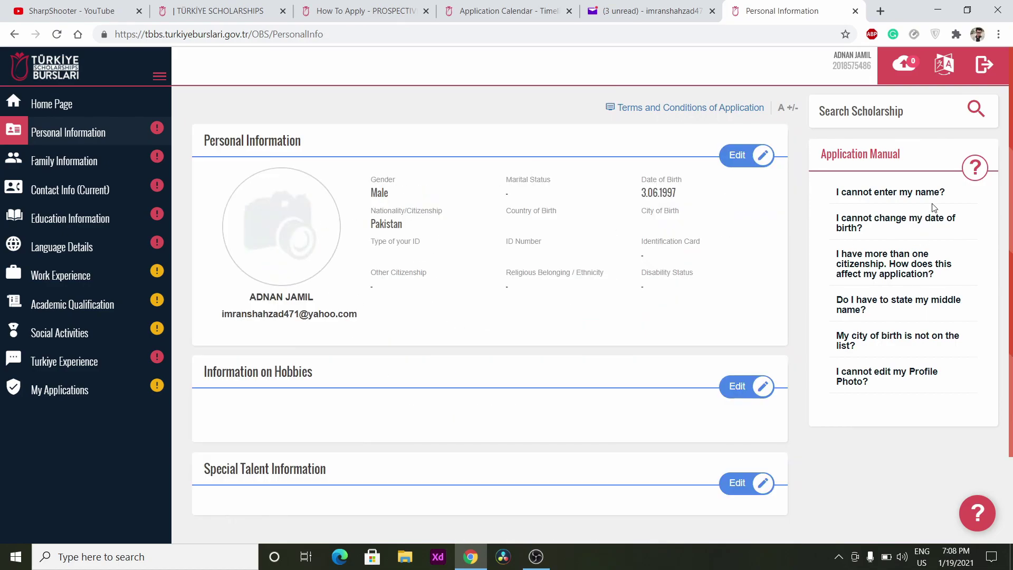
scroll(346, 198, down, 1)
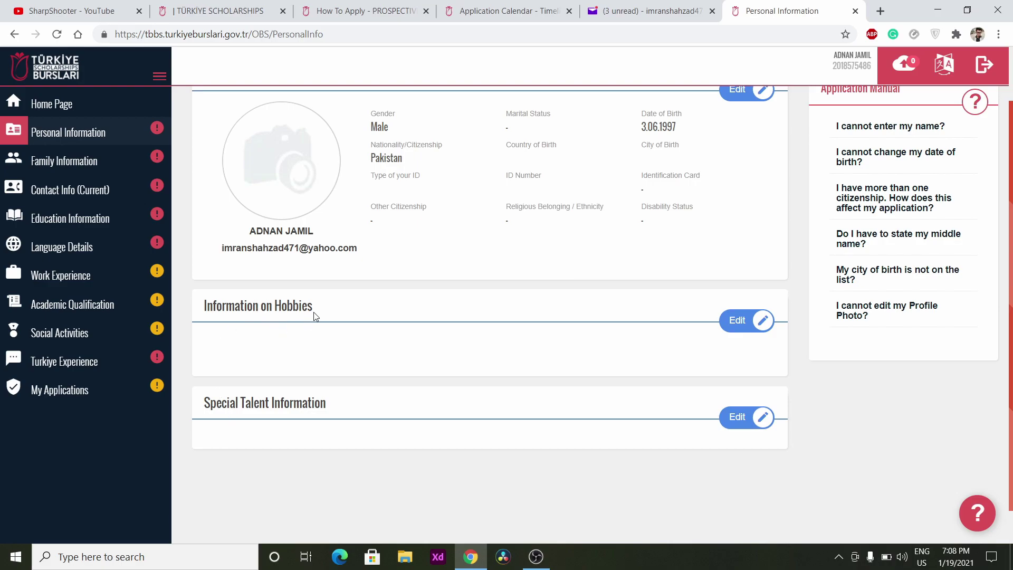
click(751, 320)
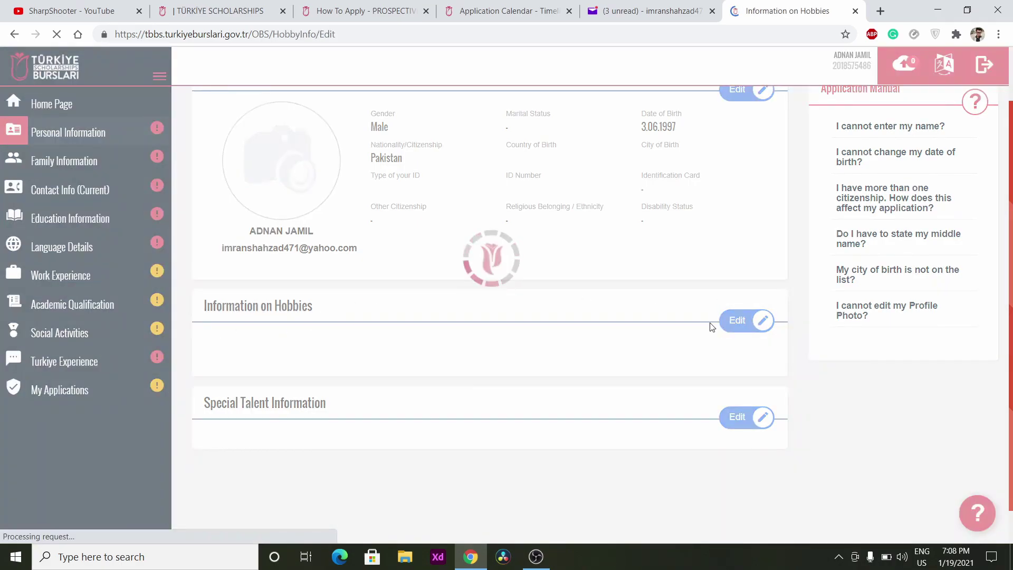
scroll(334, 416, down, 1)
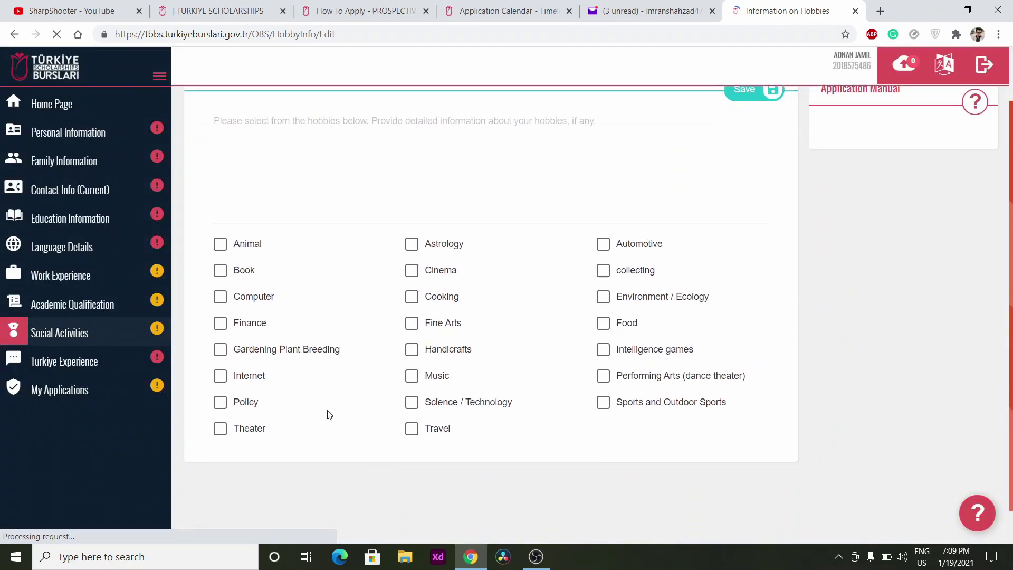
Select the hobbies Animal, Book, Computer, Internet, Theater, Astrology, Music, Science / Technology, Travel, Cinema, Sports and Outdoor Sports, and Food
click(244, 249)
click(240, 271)
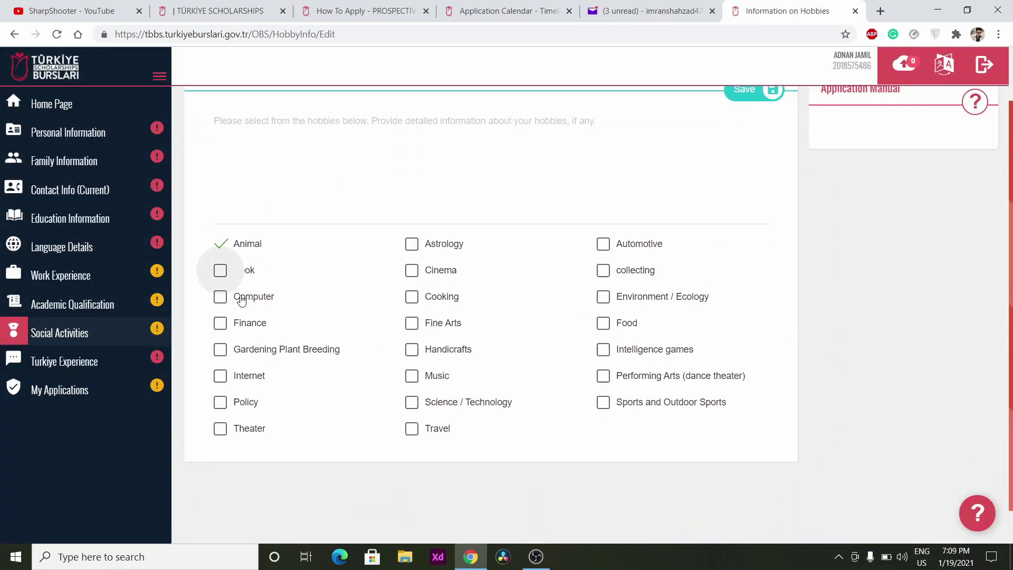
click(244, 301)
click(252, 384)
click(252, 432)
click(455, 253)
click(436, 381)
click(434, 413)
click(436, 435)
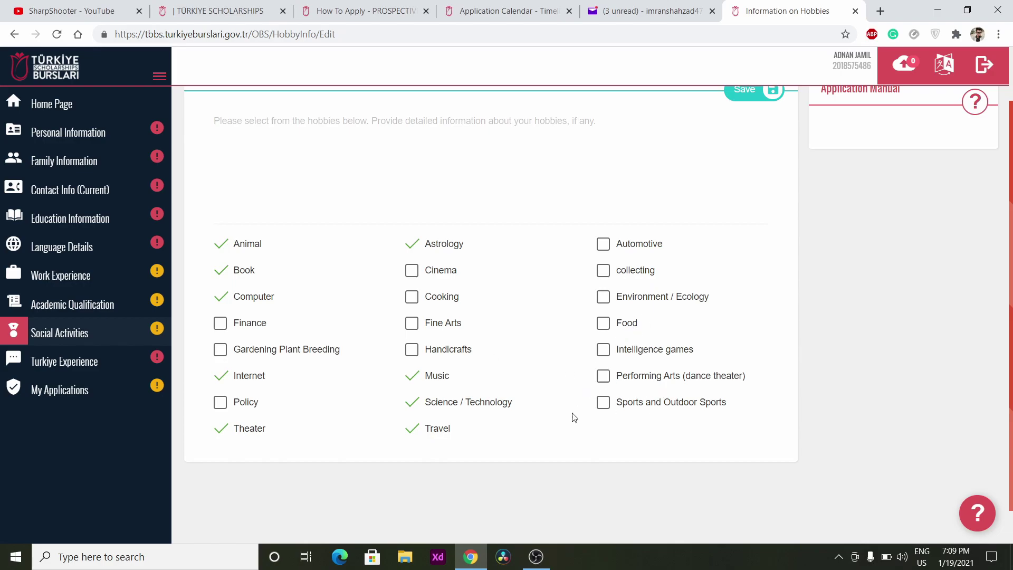
click(411, 272)
click(607, 407)
click(603, 323)
Try to save the selected hobbies and dismiss the notice about mandatory fields
scroll(474, 303, up, 1)
click(743, 160)
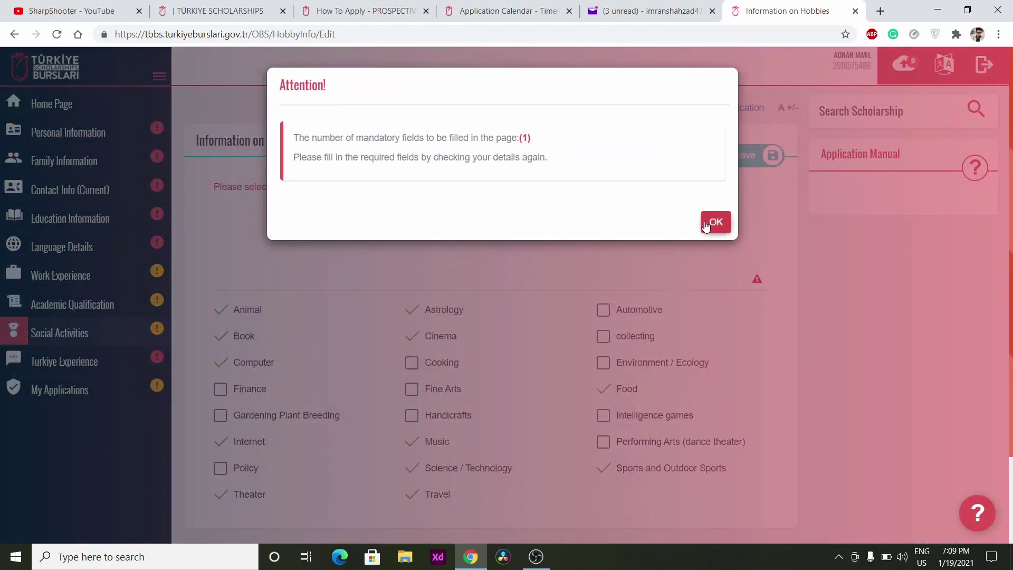
click(709, 222)
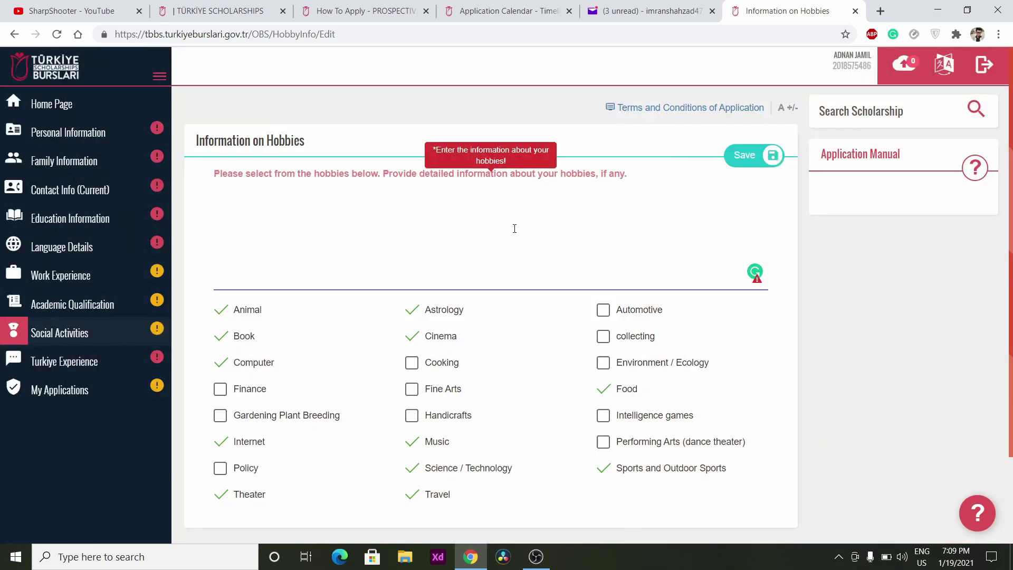
Enter "I like sports ............" as the detailed hobby description and save the hobbies information
click(514, 228)
text(I like sports)
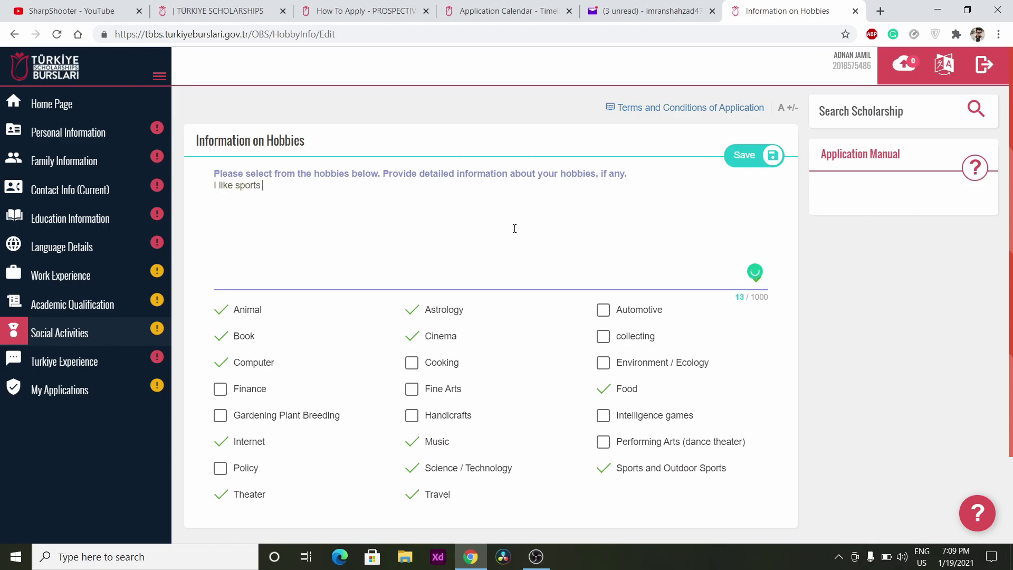
text( ............)
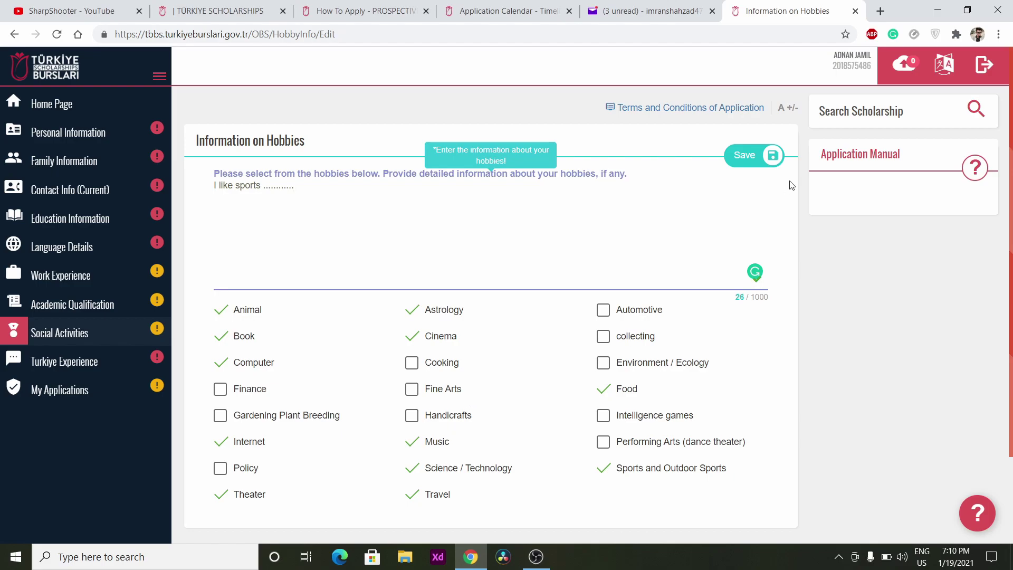
click(770, 155)
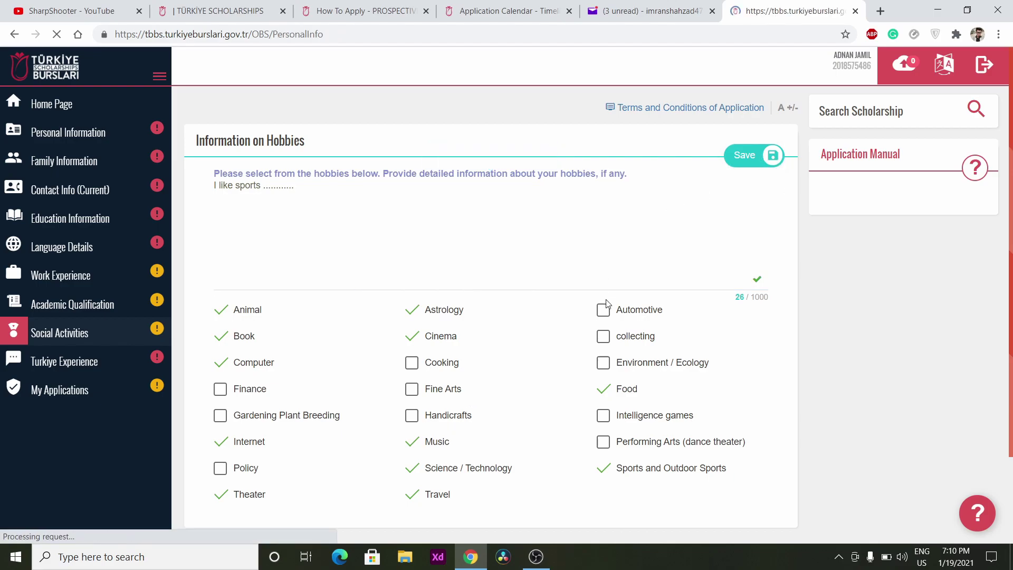
Open the special talent information for editing and select Photography under Art
scroll(481, 372, down, 1)
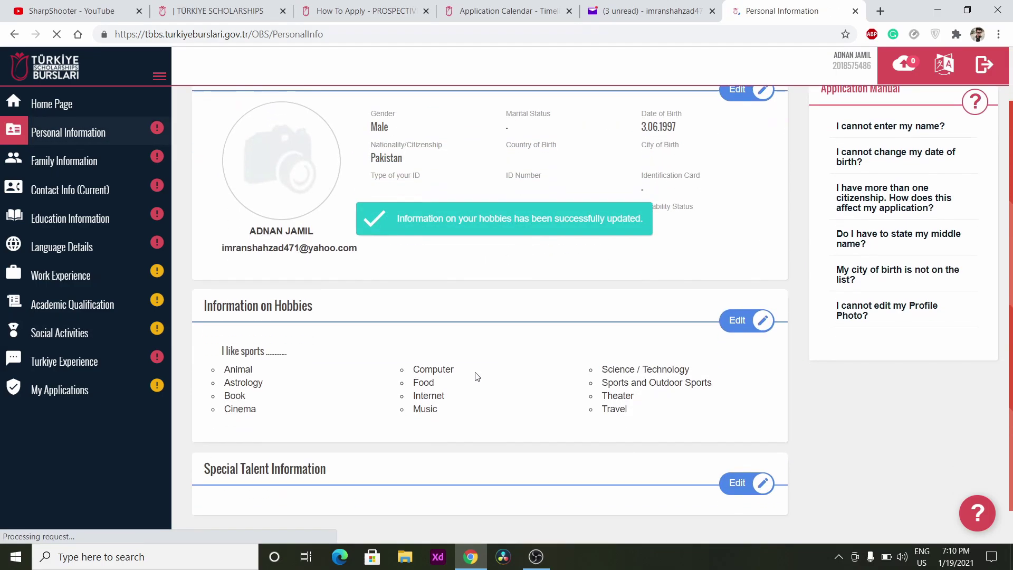
scroll(523, 386, down, 1)
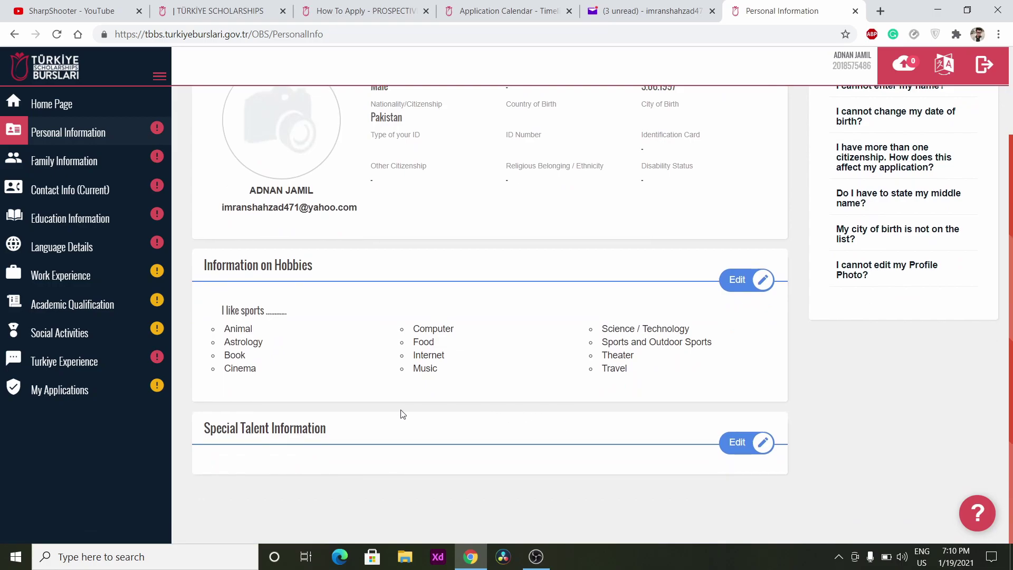
click(761, 442)
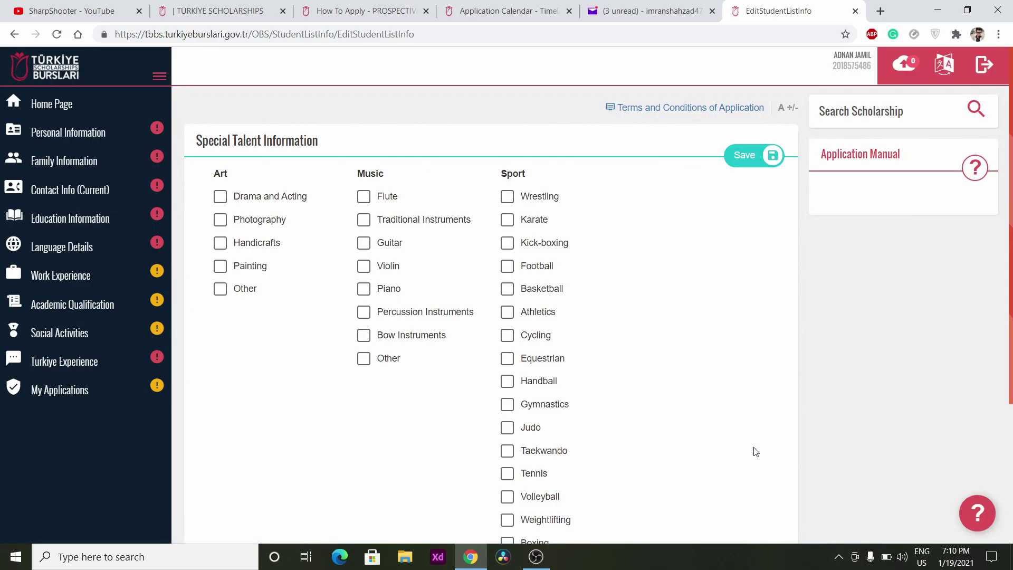
click(249, 222)
Look over the talent options and enter "ksidjfsid" as the Special Talent Information description
scroll(570, 416, down, 4)
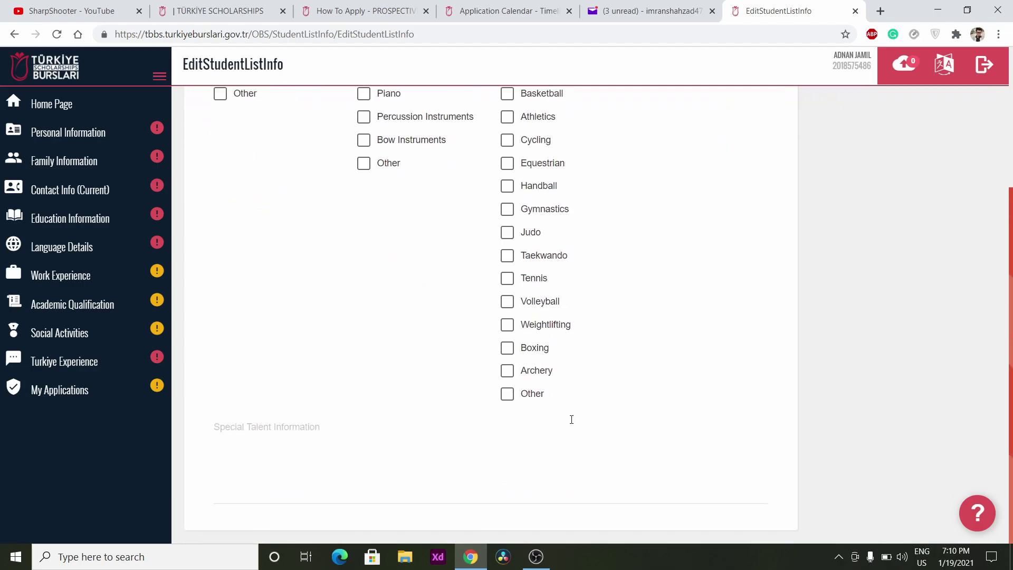
scroll(571, 420, up, 3)
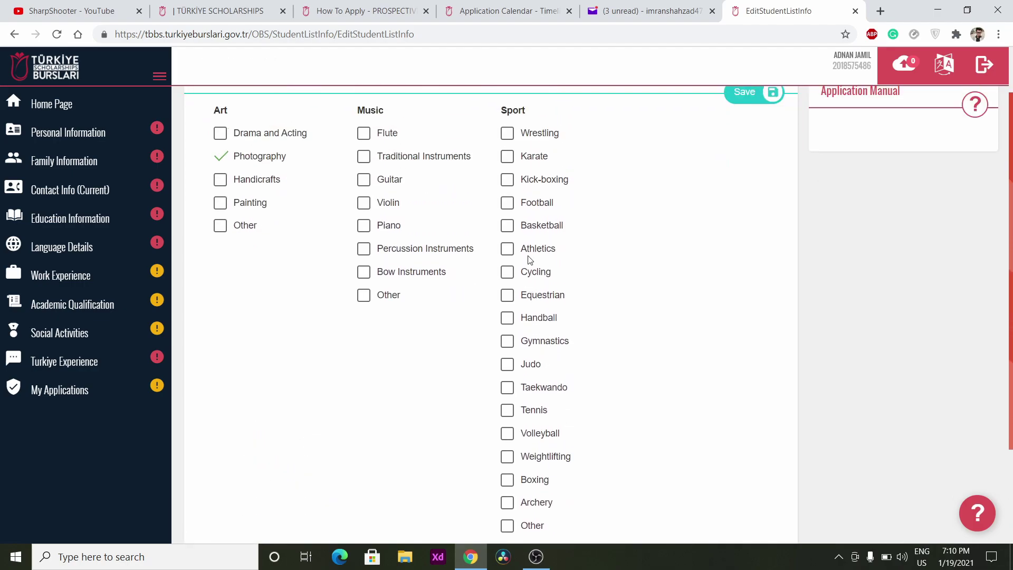
scroll(655, 291, down, 3)
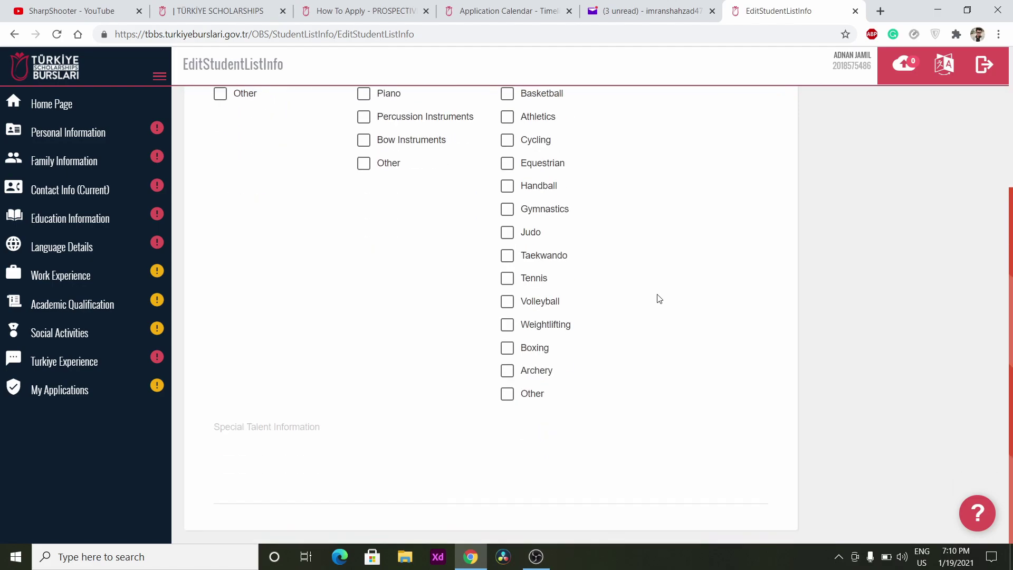
scroll(658, 296, up, 3)
scroll(696, 248, up, 1)
scroll(727, 263, down, 1)
scroll(627, 374, down, 3)
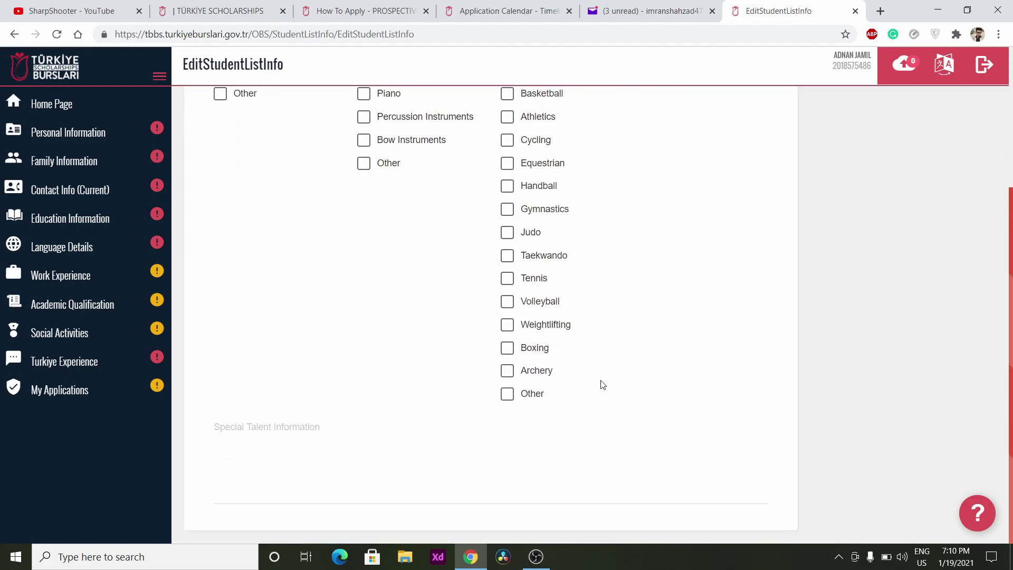
click(375, 434)
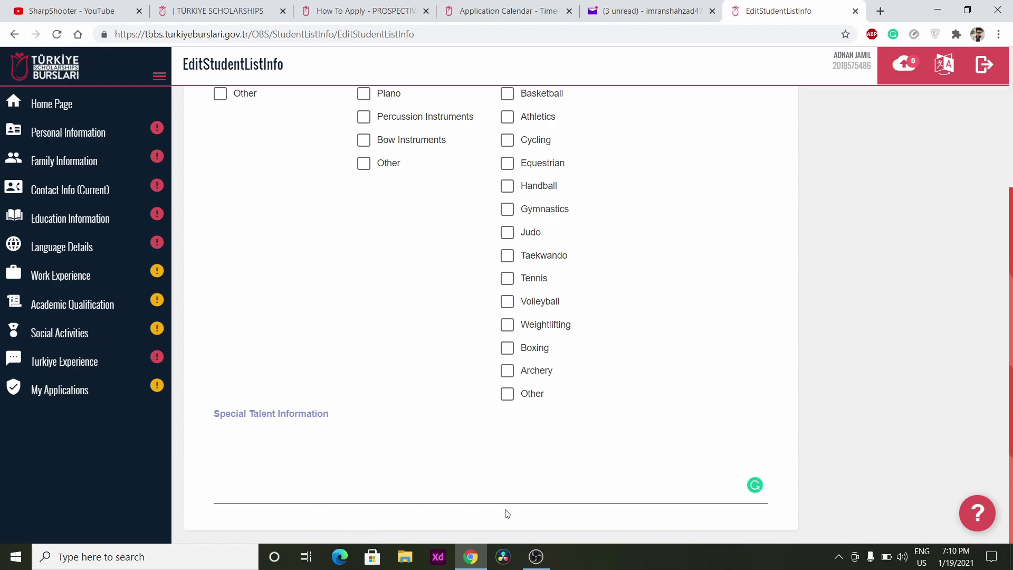
text(ksidjf)
Select Football under Sport and save the special talent information
scroll(501, 406, up, 5)
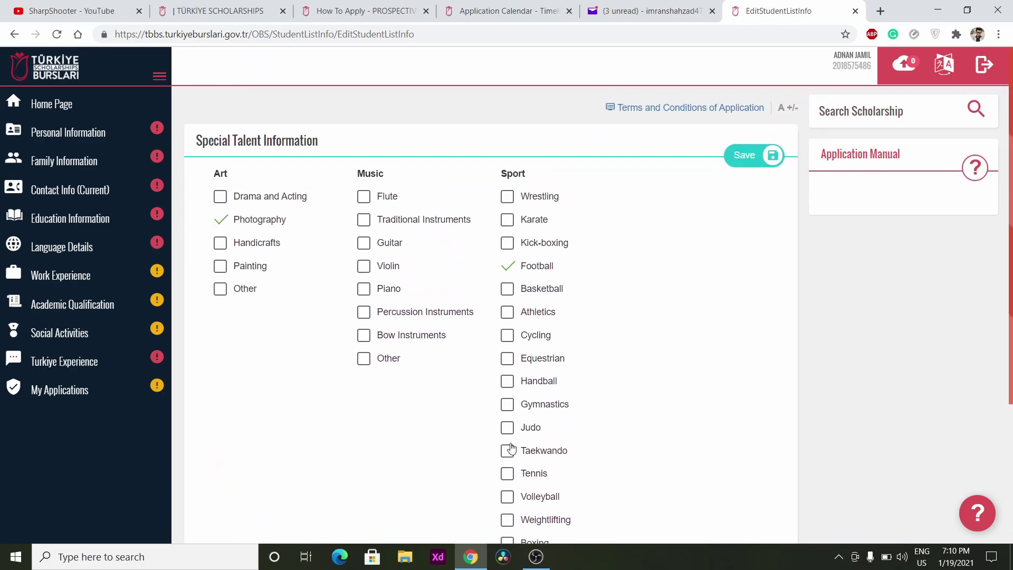
scroll(536, 414, down, 4)
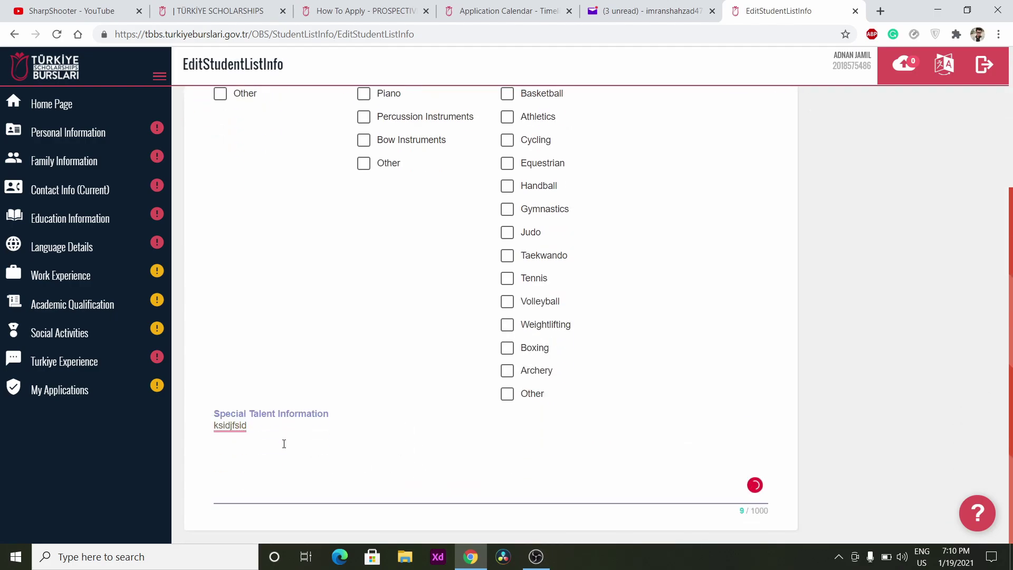
scroll(284, 444, up, 4)
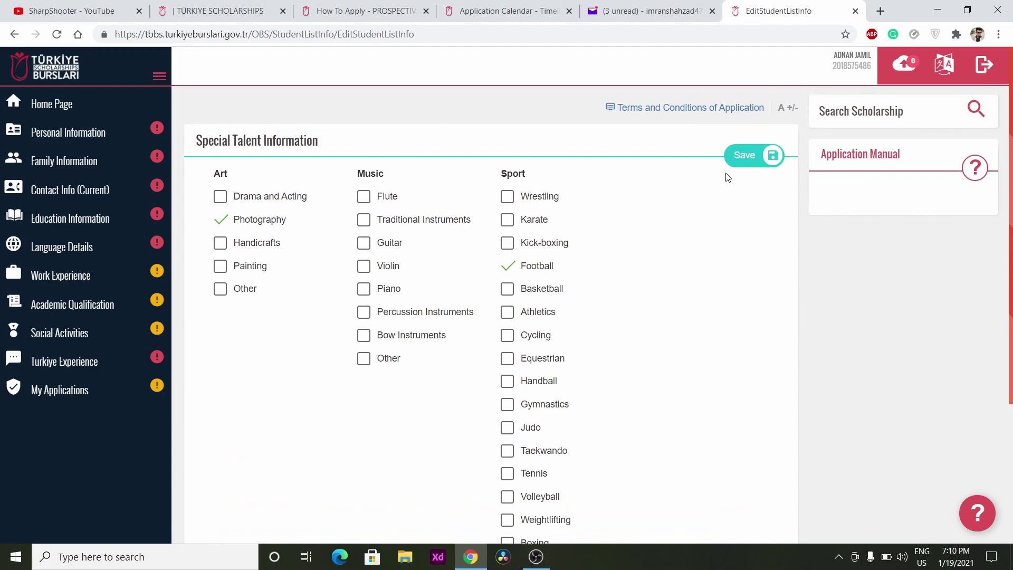
click(742, 157)
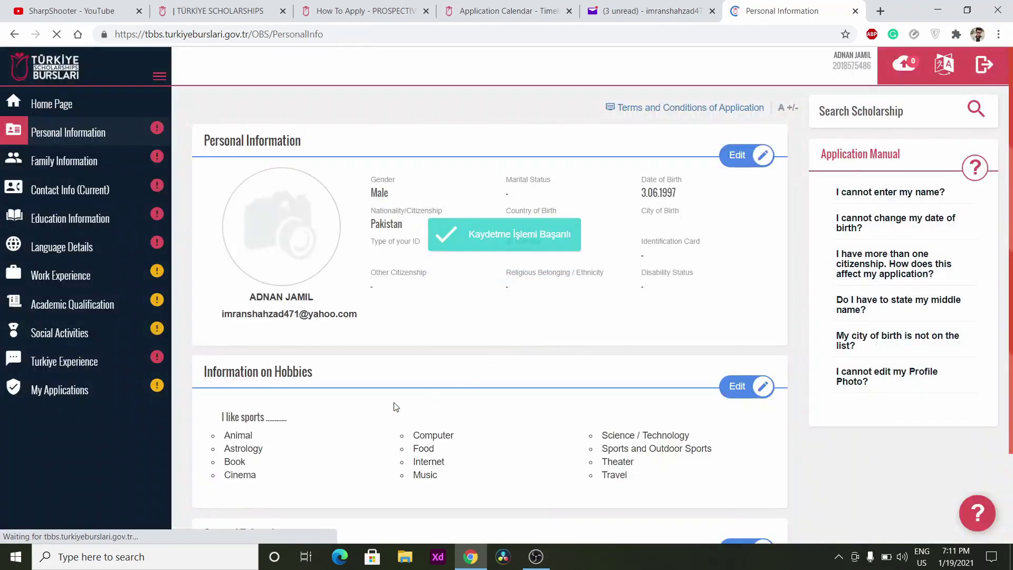
scroll(376, 411, down, 1)
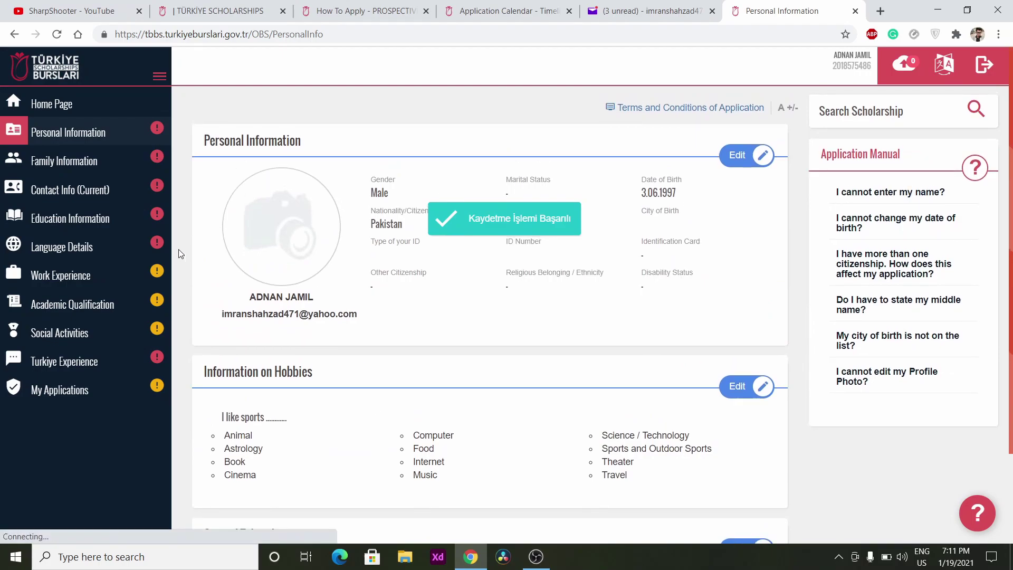
Examine the Family Information and Contact Info (Current) forms, including the residence duration and social media fields
click(71, 158)
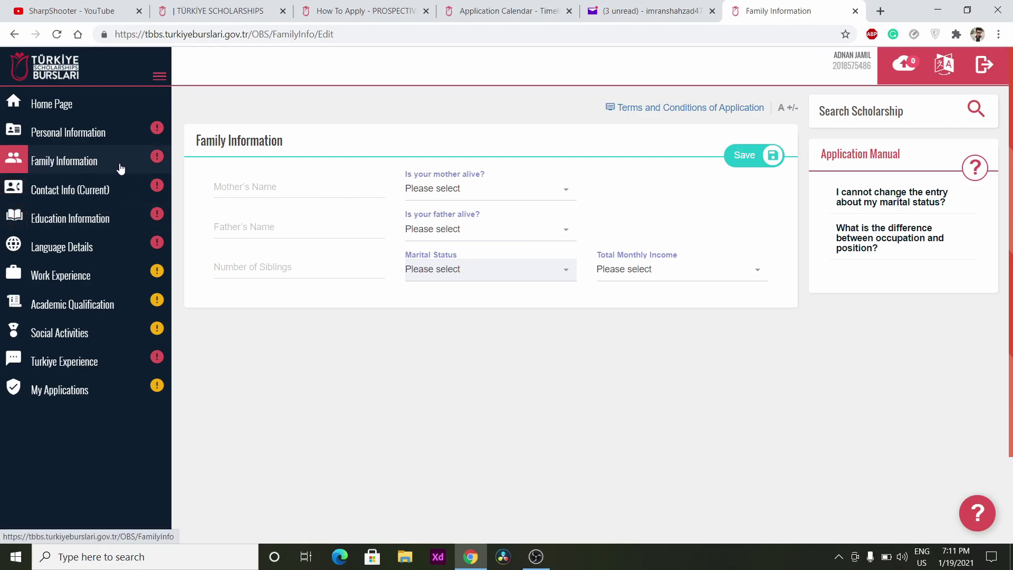
click(112, 199)
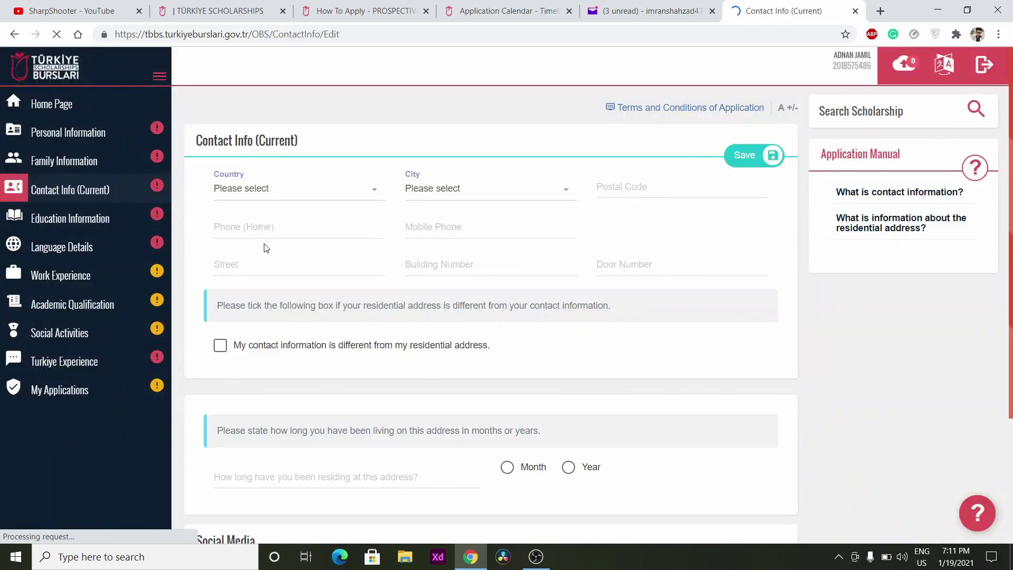
scroll(281, 193, down, 2)
scroll(280, 193, up, 2)
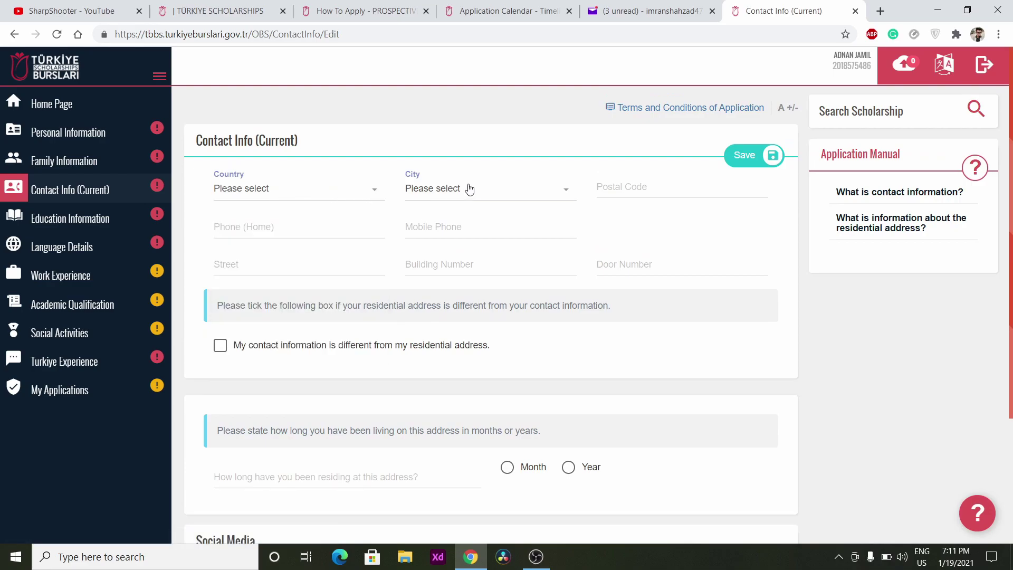
scroll(342, 288, down, 3)
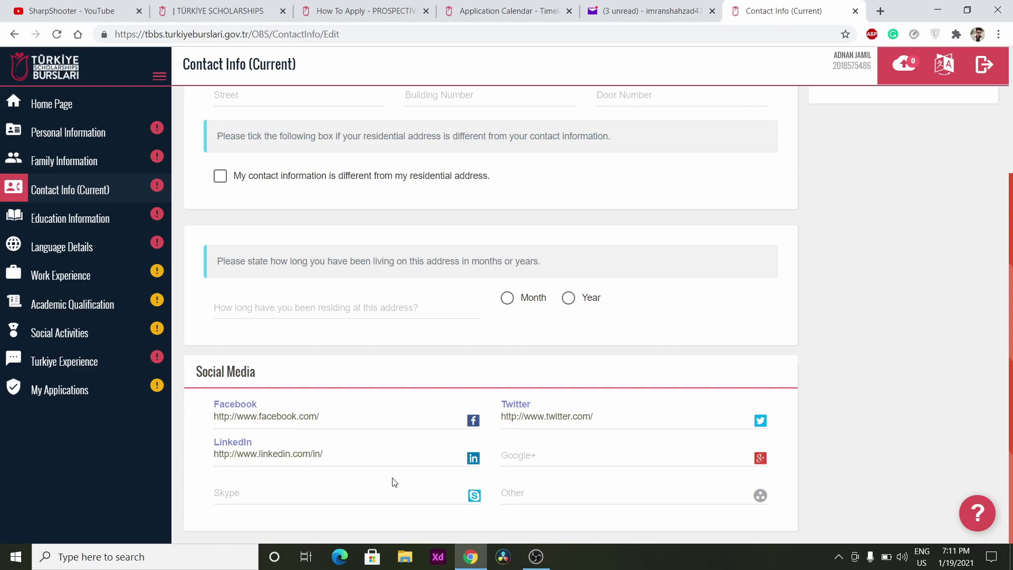
click(263, 499)
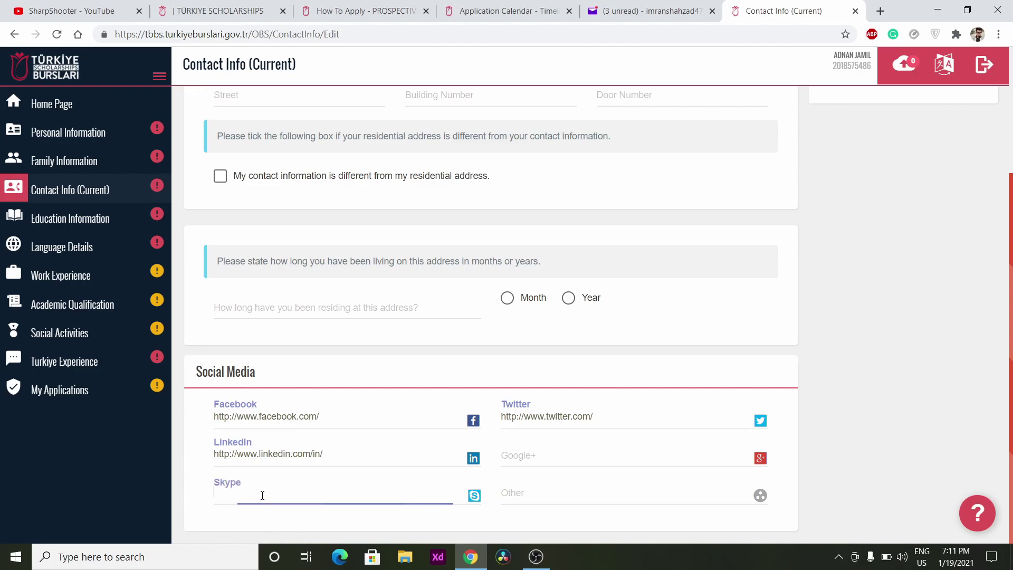
scroll(469, 527, up, 5)
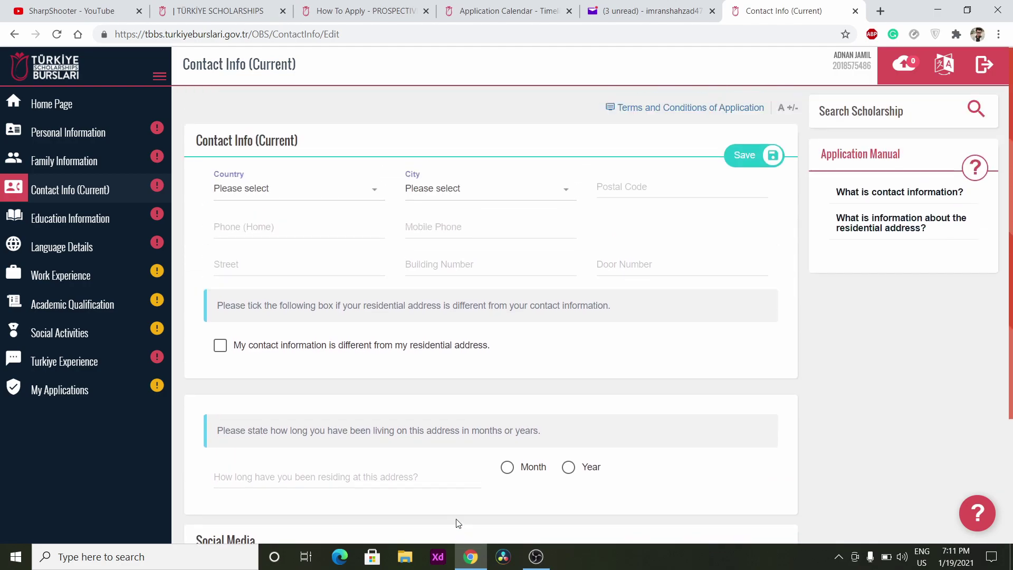
scroll(136, 362, down, 3)
scroll(208, 436, down, 1)
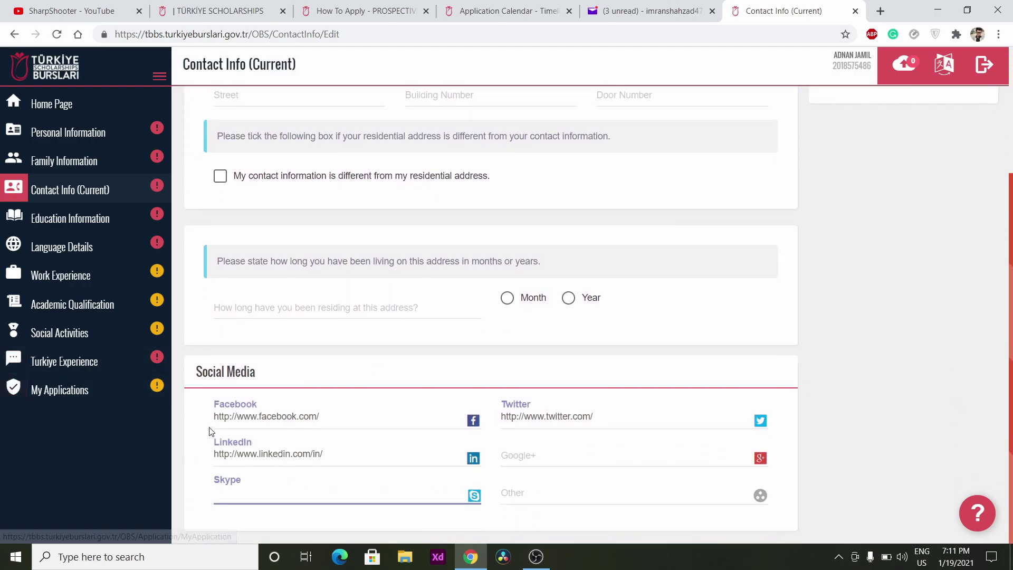
scroll(47, 287, up, 3)
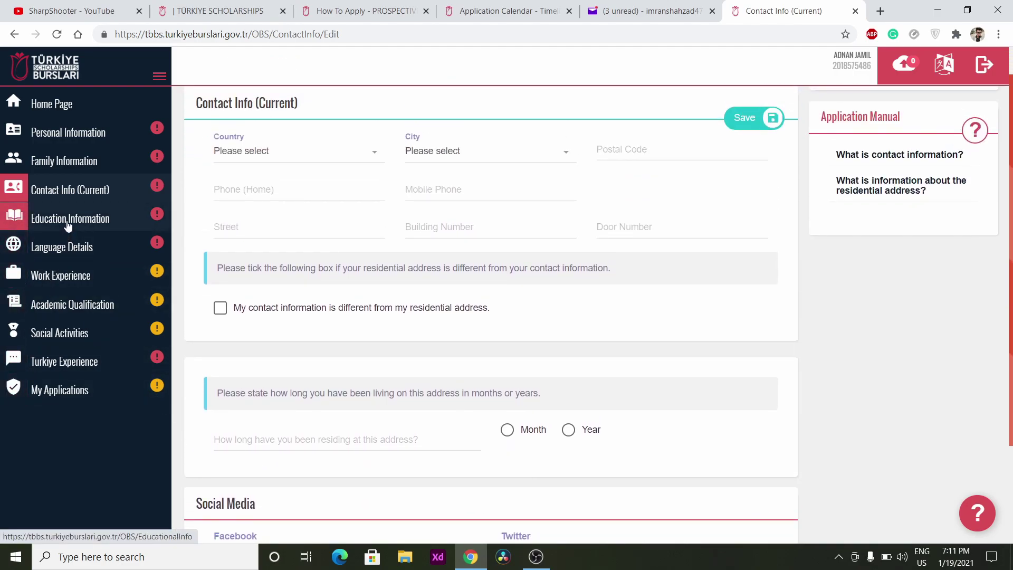
Go to the Education Information section, checking back once on the current contact information form
click(68, 221)
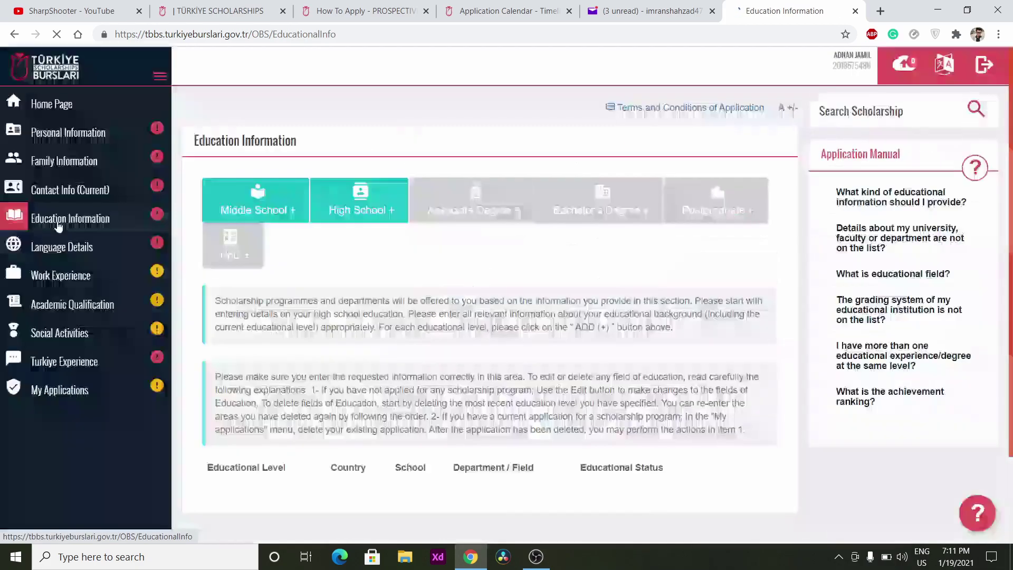
click(68, 189)
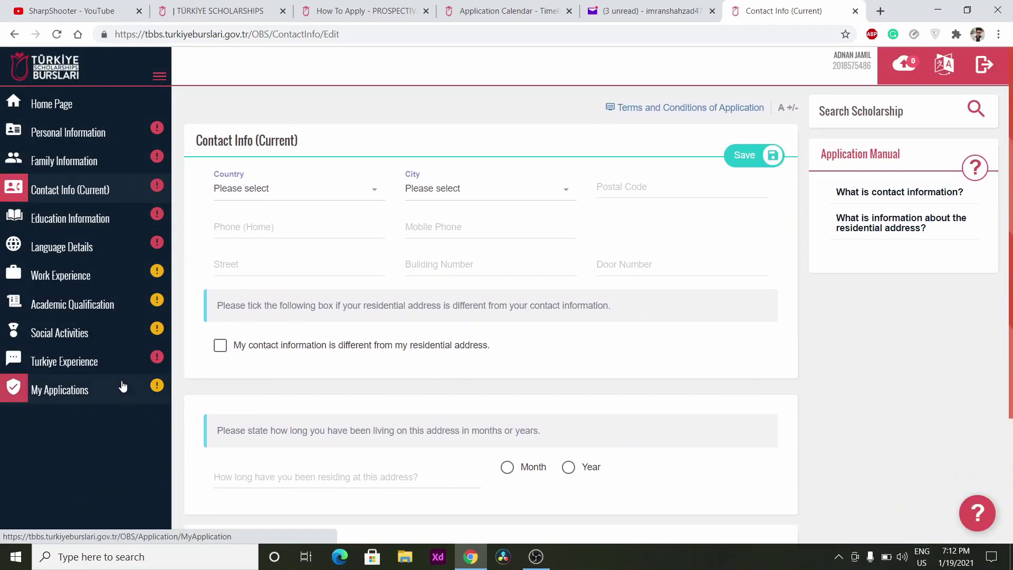
click(106, 220)
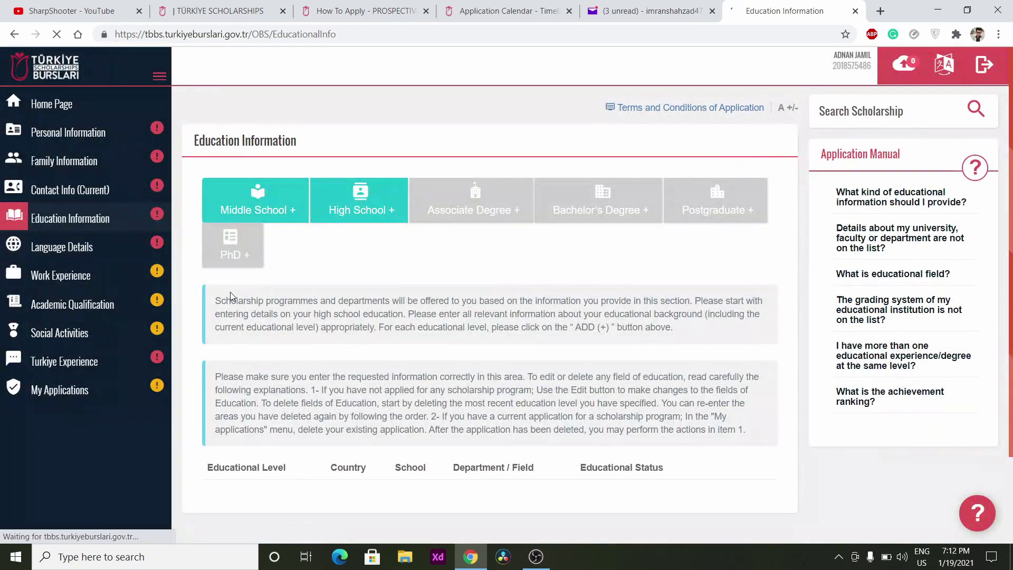
Add a high school entry in the Education Information section and set its country to Pakistan
scroll(237, 317, down, 2)
scroll(288, 174, up, 2)
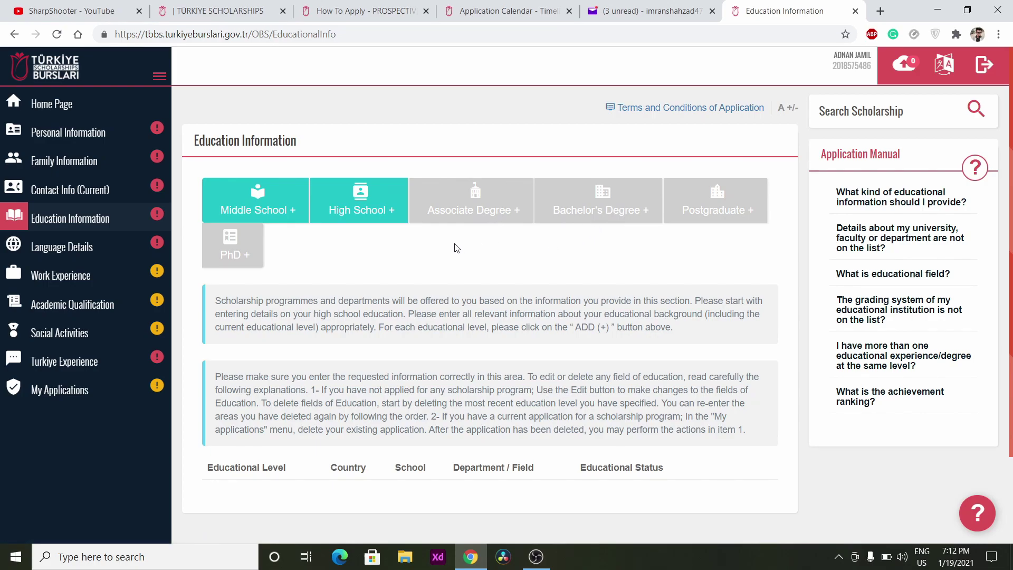
click(398, 210)
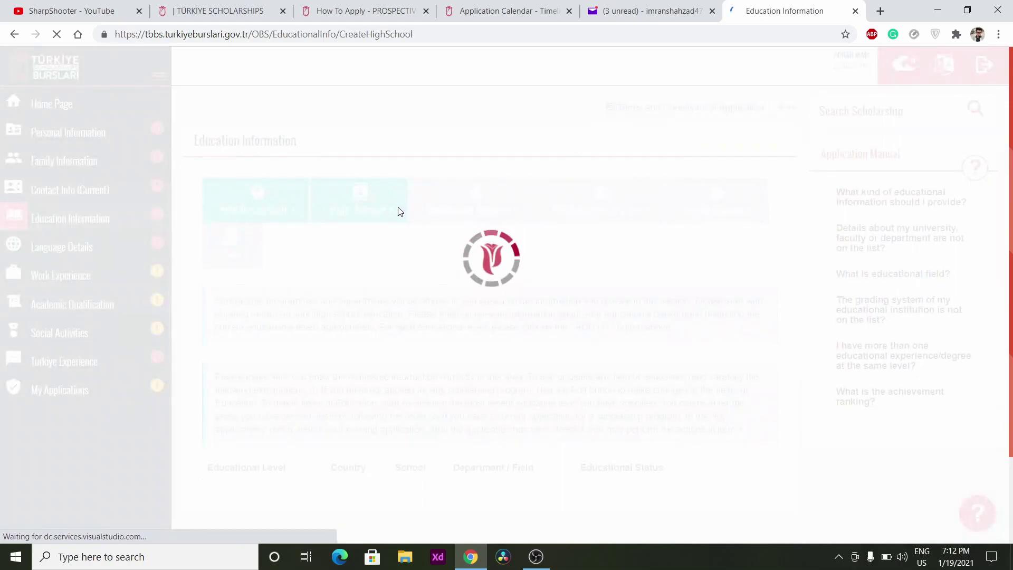
scroll(350, 288, down, 2)
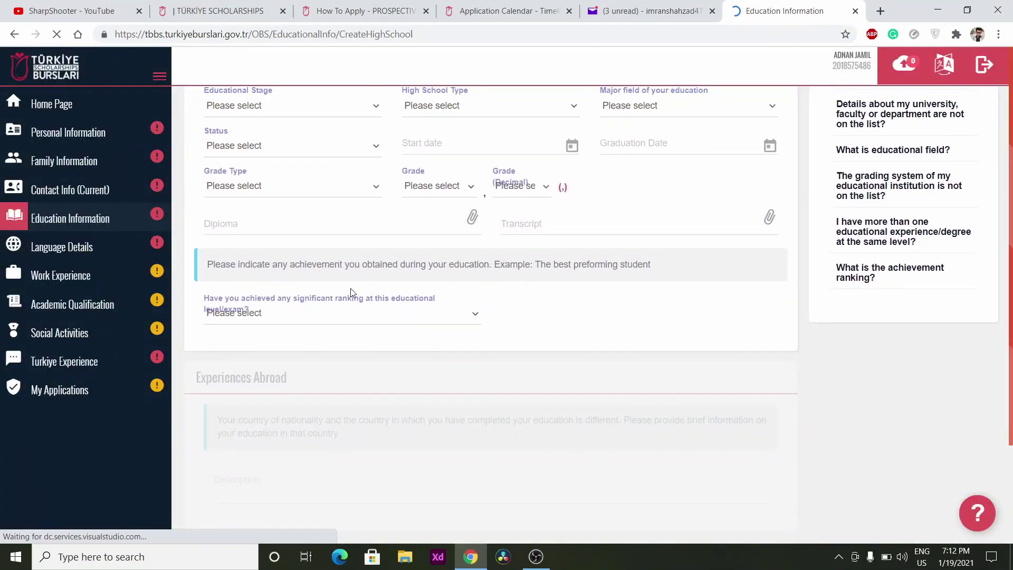
scroll(350, 288, up, 3)
click(323, 189)
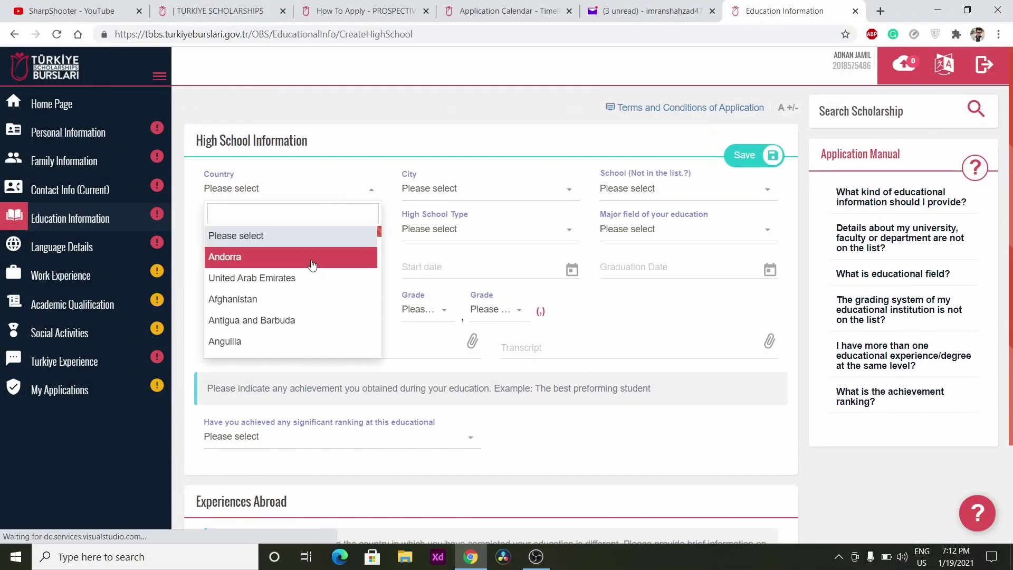
text(Pak)
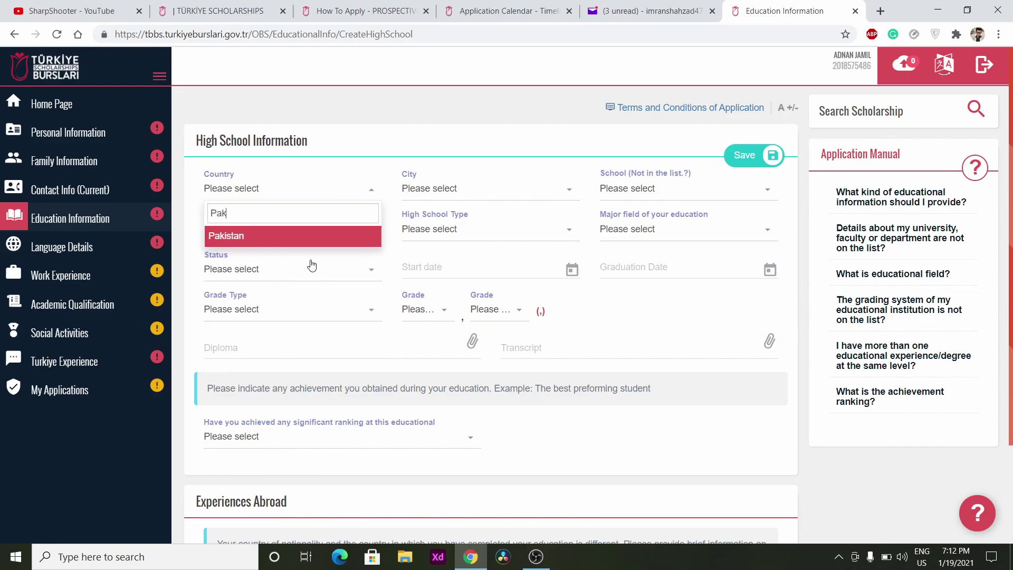
key(Return)
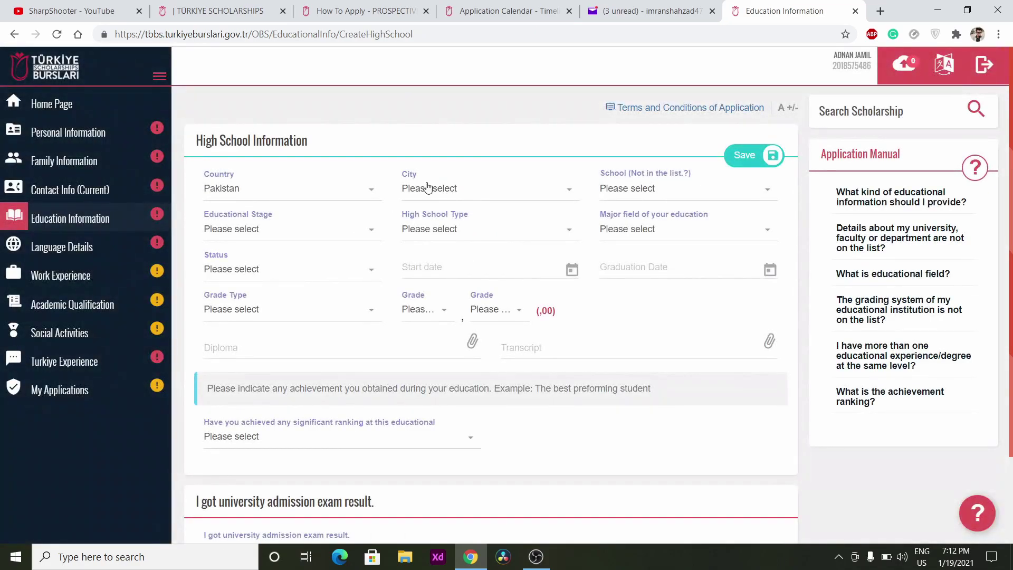
Set the high school's city to Islamabad and choose ICB G-6/3 as the school
click(454, 184)
text(isla)
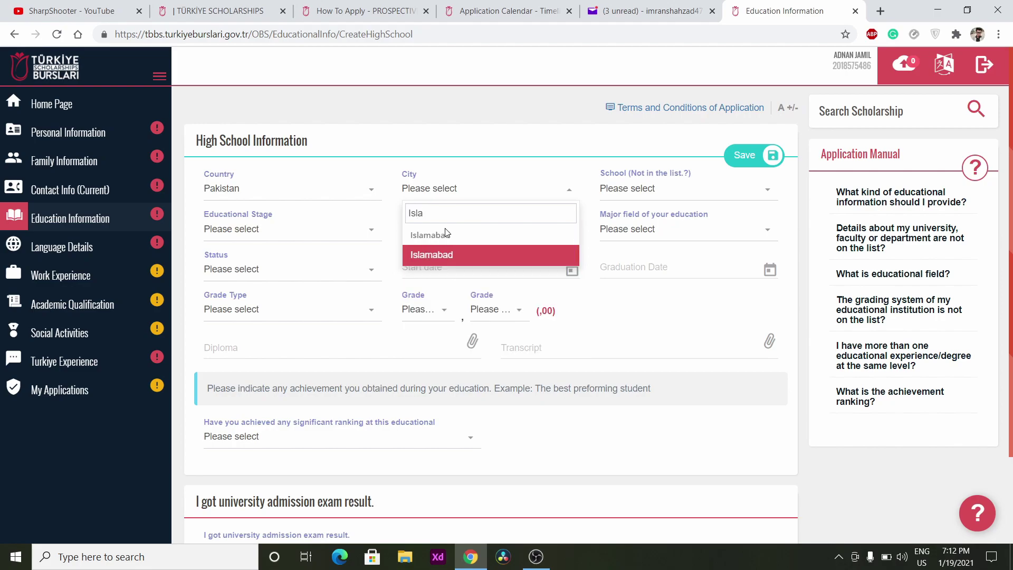
click(448, 252)
click(649, 195)
text(ic)
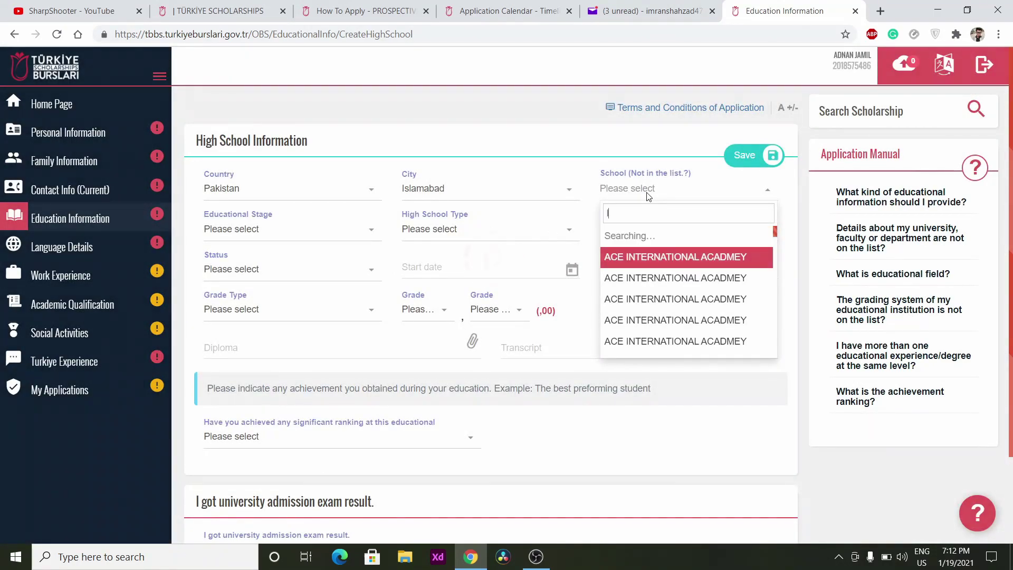
text(b)
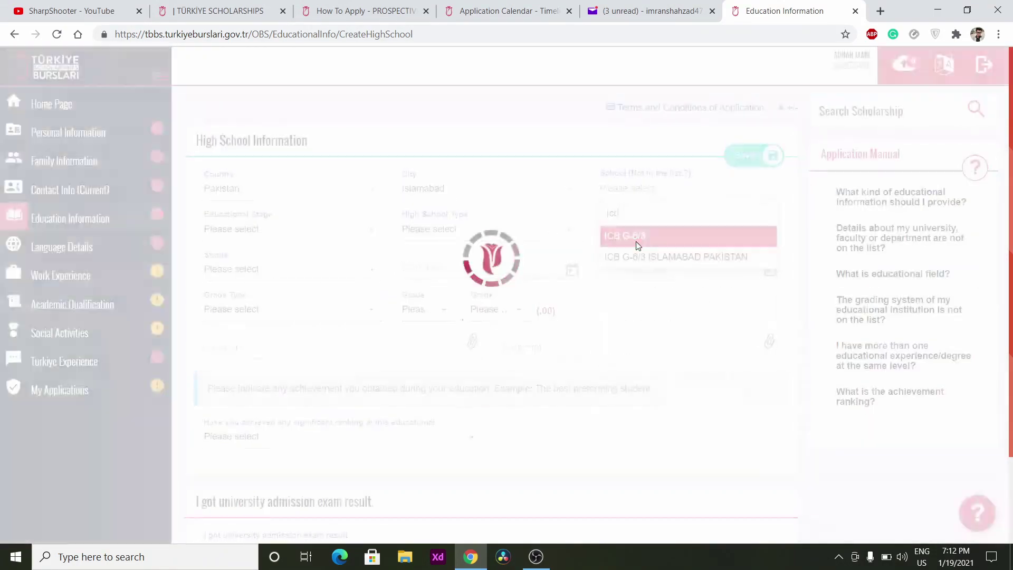
click(636, 236)
scroll(370, 280, down, 2)
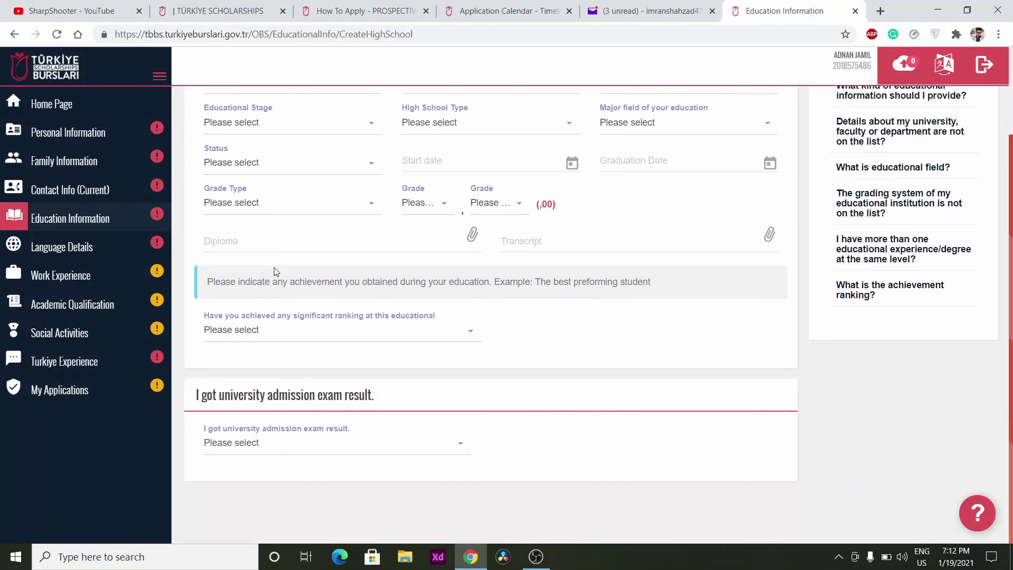
scroll(533, 137, up, 2)
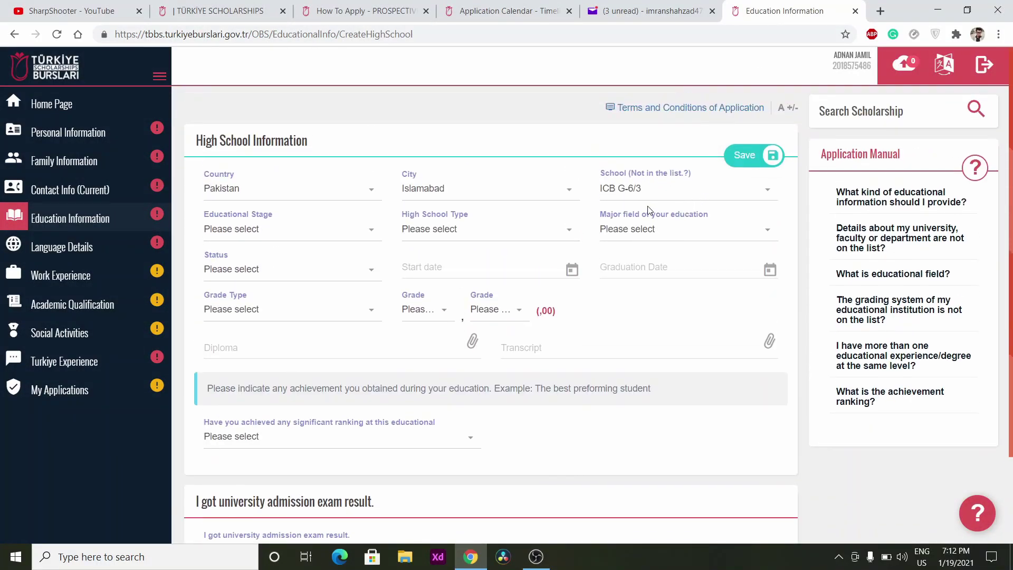
Set the educational stage to Secondary Education, high school type to General High School and major field to Science/Natural Sciences
click(287, 295)
click(422, 234)
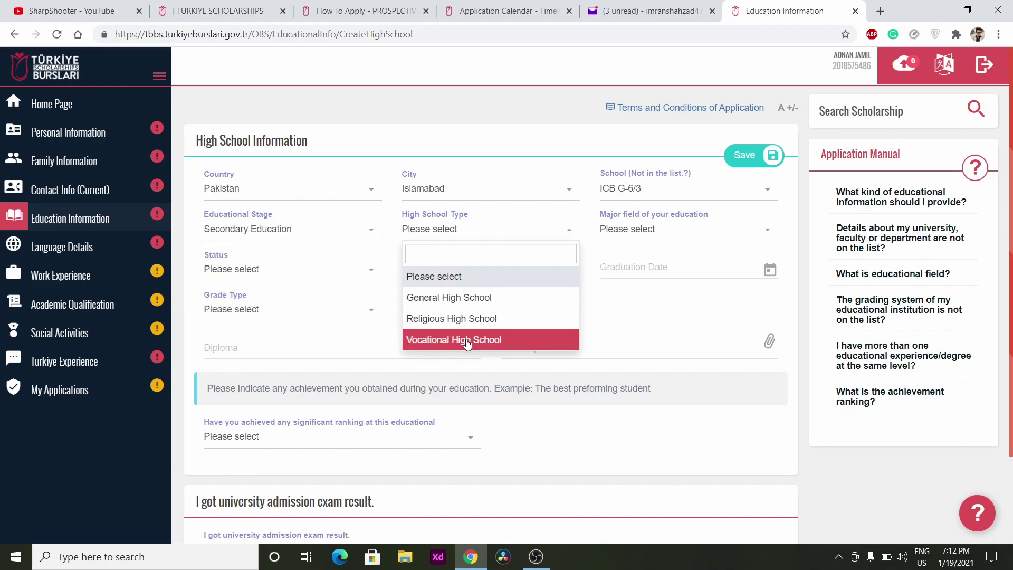
click(455, 298)
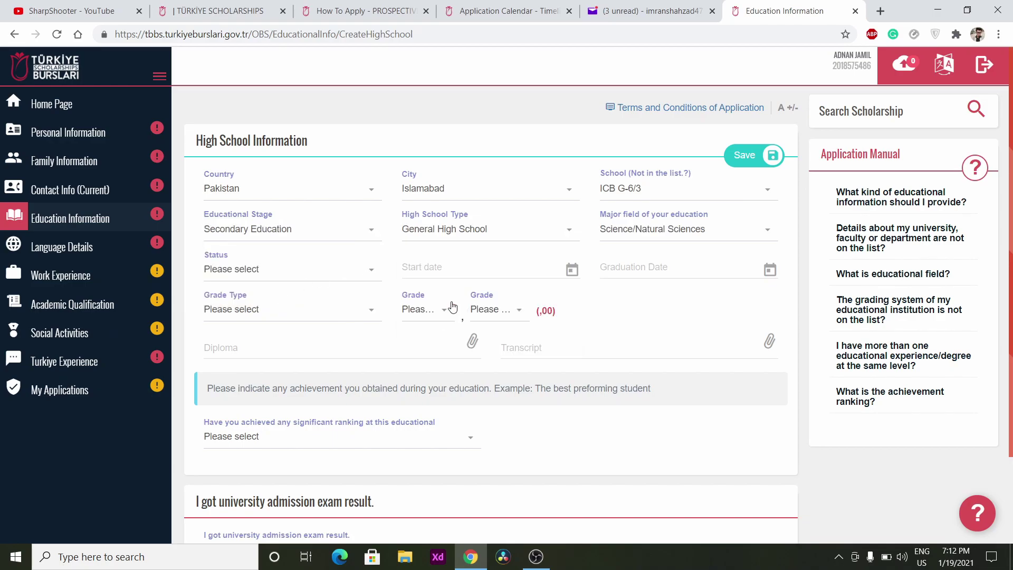
click(684, 230)
click(680, 271)
click(669, 235)
click(669, 234)
Set the high school status to Graduate and bring up the year choices for the start date
click(233, 270)
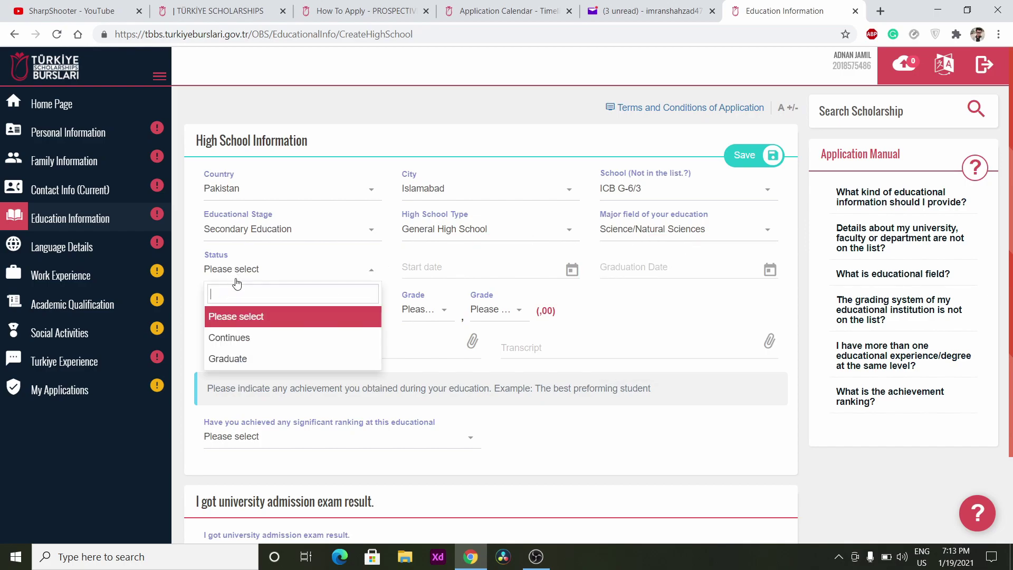
click(246, 357)
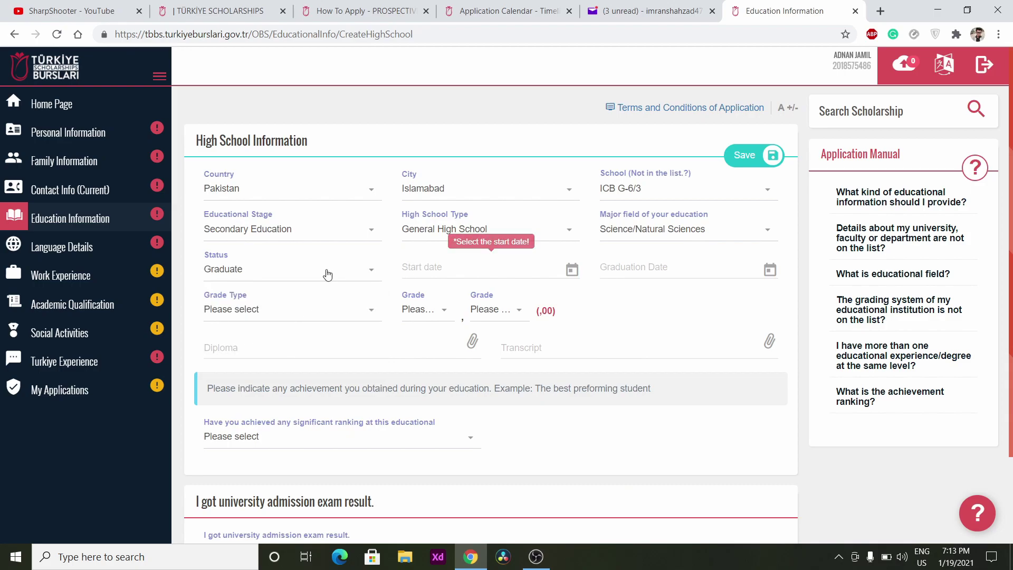
click(246, 276)
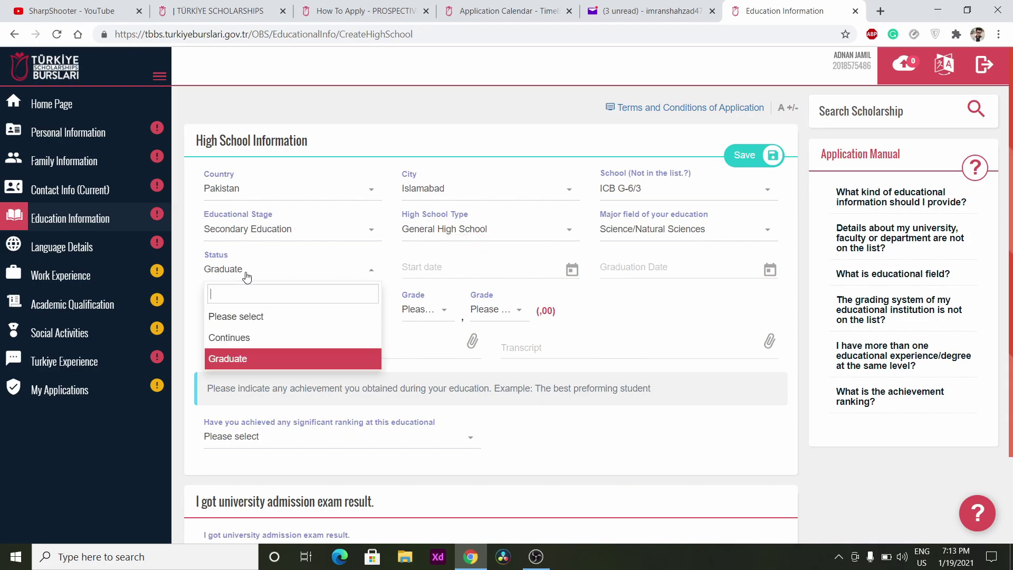
click(256, 359)
click(466, 264)
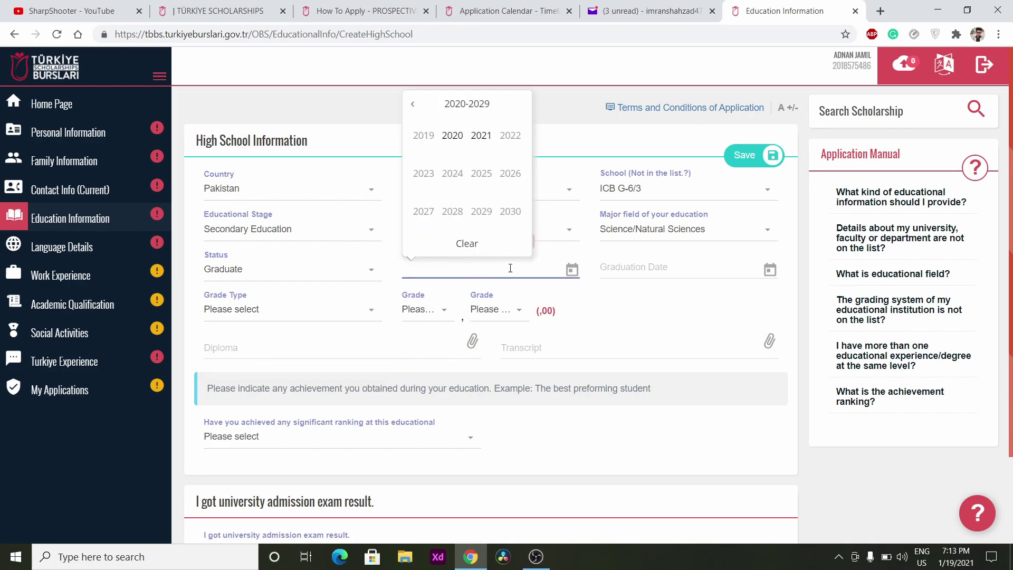
Look through the available grading systems and set the grade type to 100
click(220, 312)
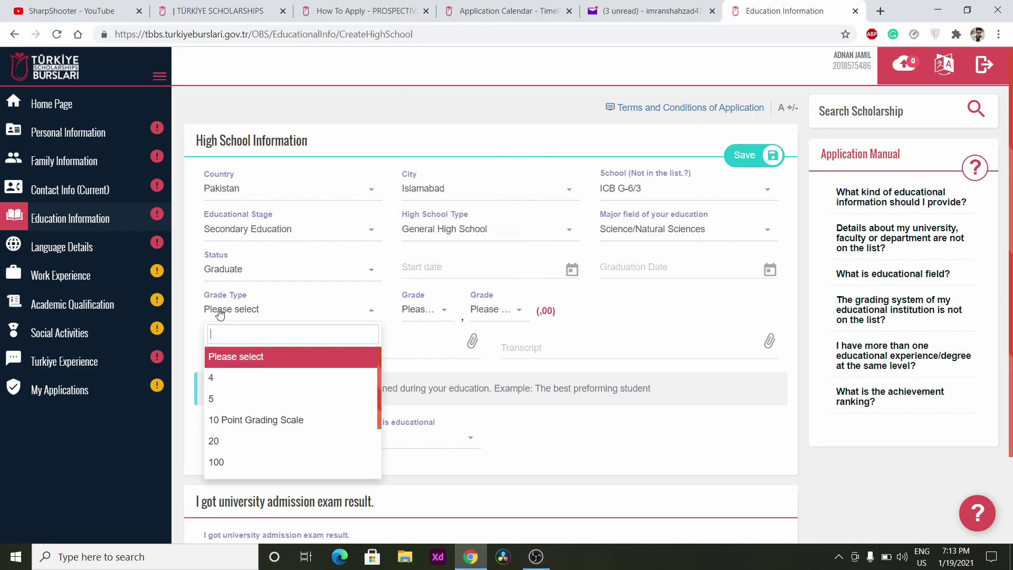
scroll(215, 428, down, 2)
scroll(215, 427, up, 1)
scroll(215, 430, down, 1)
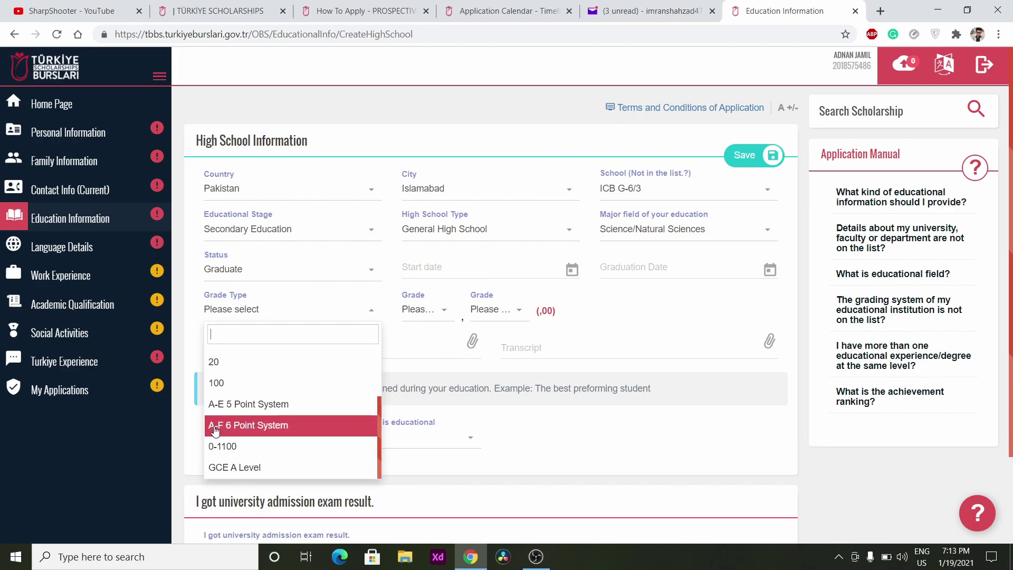
click(237, 383)
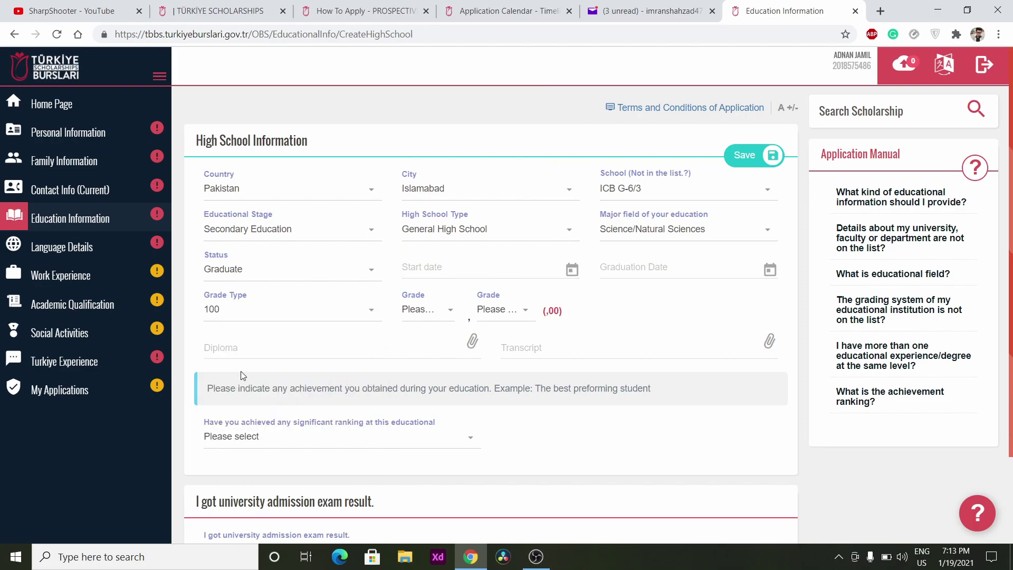
Set the whole-number part of the high school grade to 84
click(422, 315)
scroll(397, 374, down, 2)
scroll(437, 353, down, 2)
scroll(436, 351, down, 5)
scroll(420, 255, up, 1)
click(420, 293)
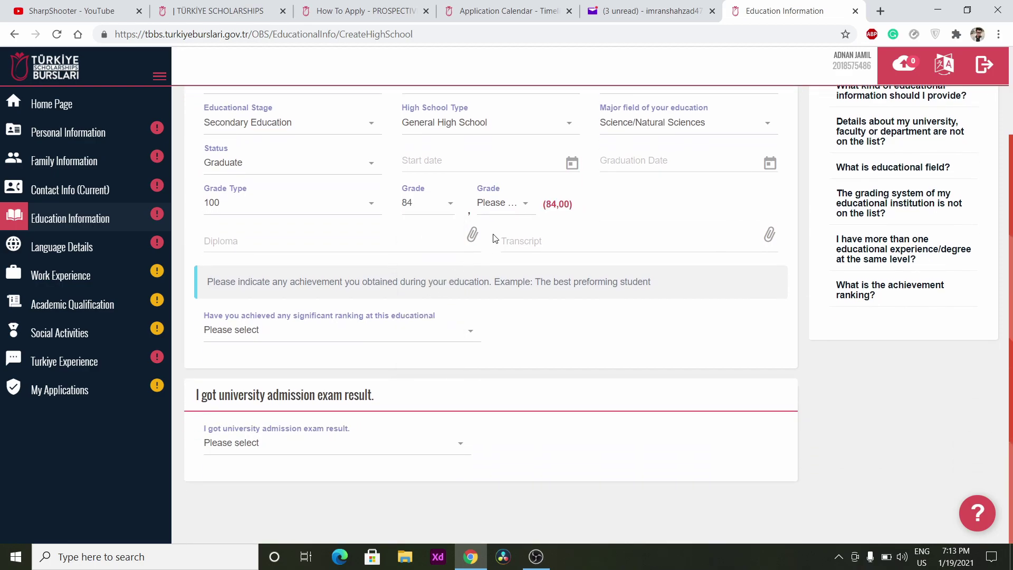
Set the decimal part of the high school grade to 00
click(504, 207)
click(496, 364)
click(511, 206)
scroll(477, 294, up, 2)
scroll(479, 301, down, 15)
scroll(479, 301, down, 13)
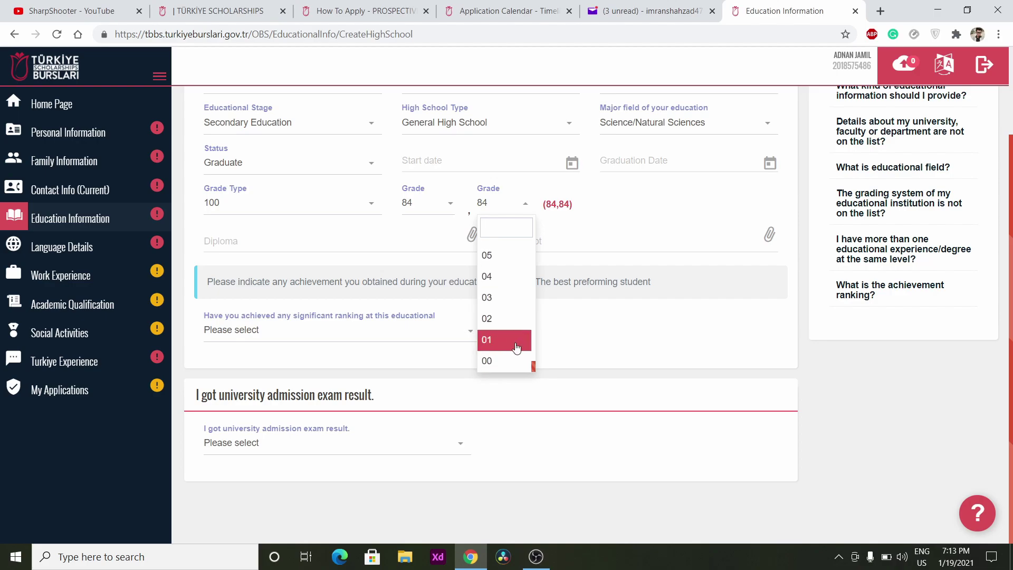
click(510, 357)
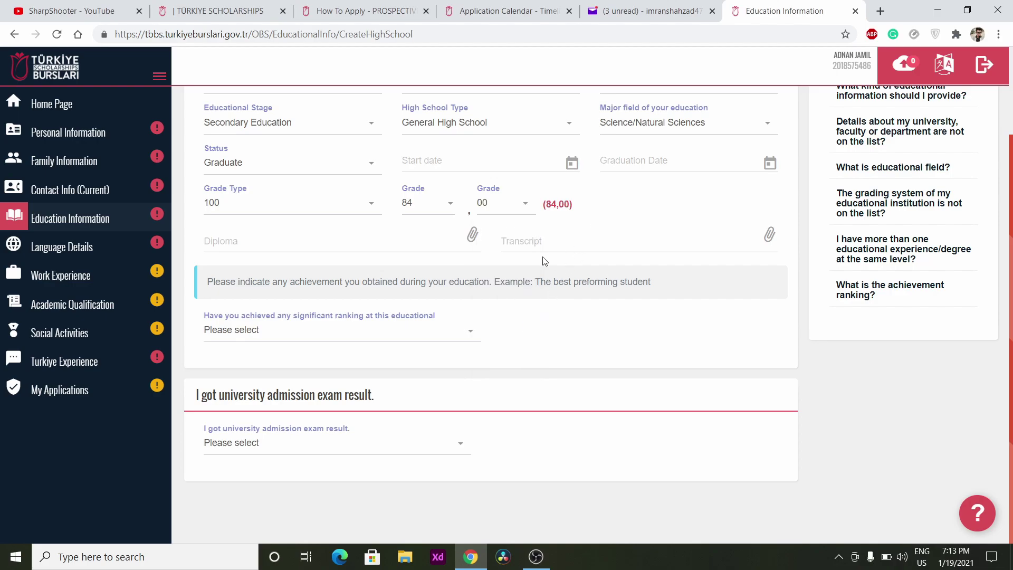
Look at the file selection for the Diploma and Transcript attachments without attaching a file
click(393, 246)
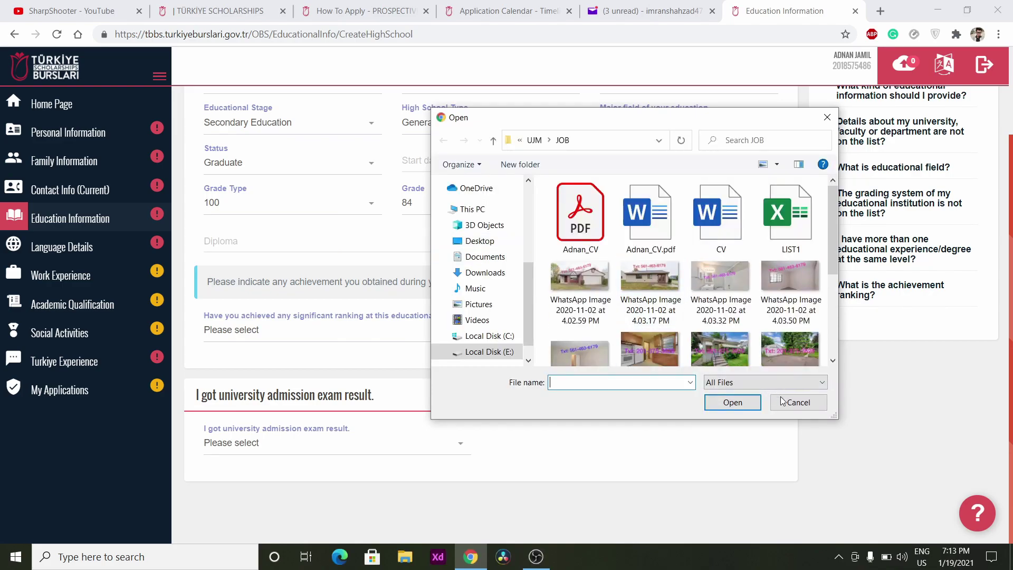
click(794, 402)
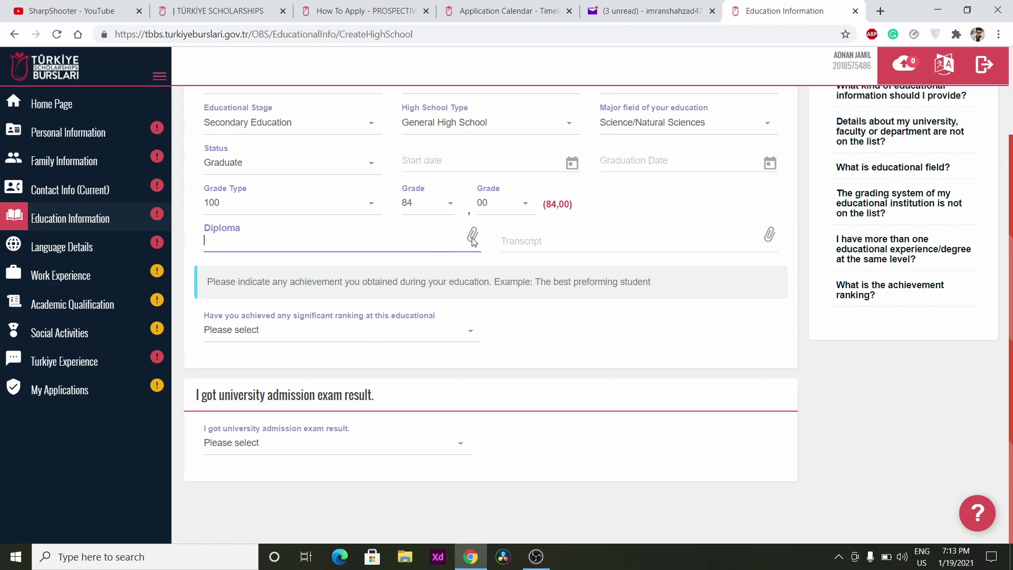
click(769, 245)
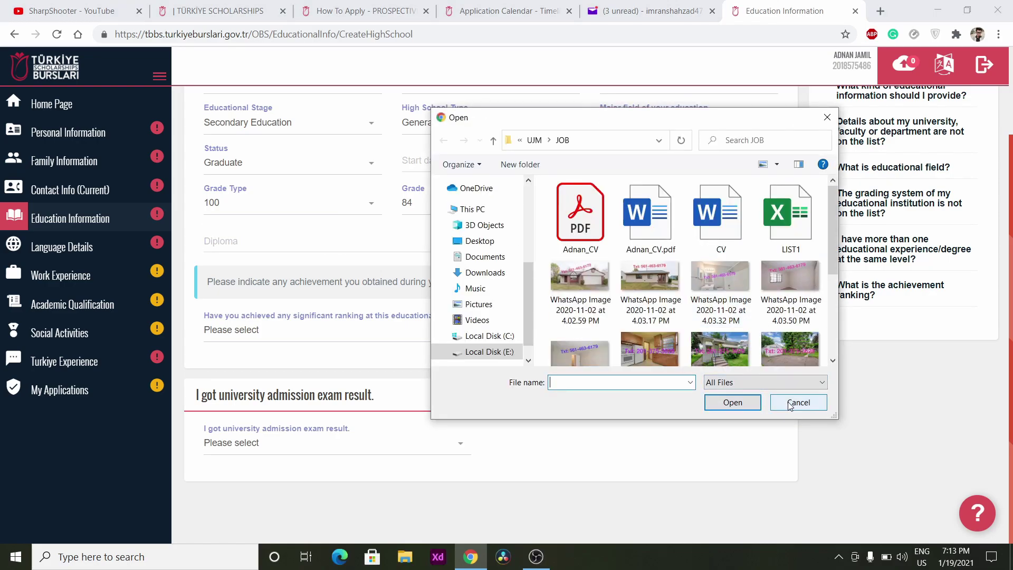
click(797, 402)
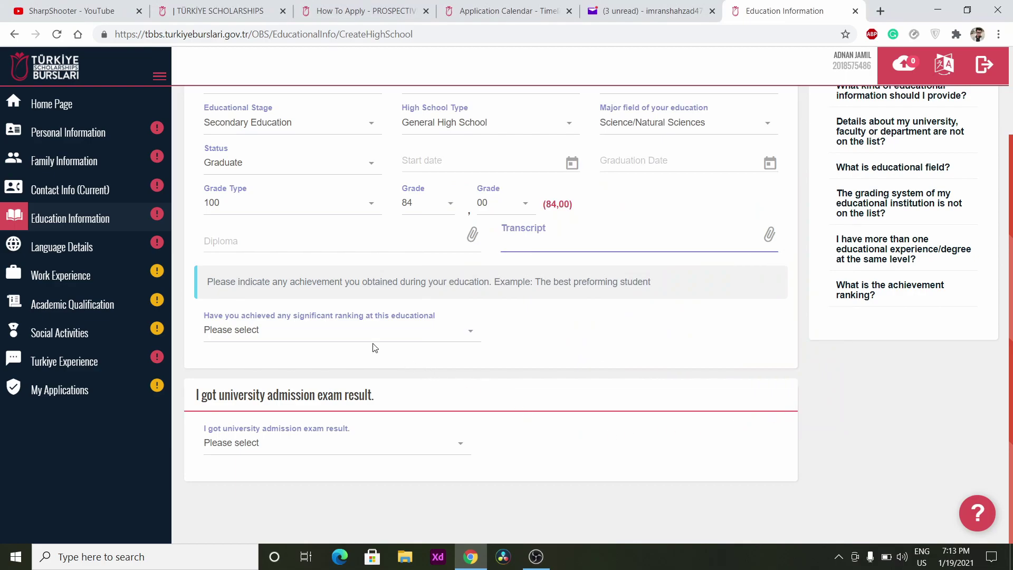
Answer Yes to having achieved a significant ranking, with City as the field of achievement and 1 as the rank
click(338, 332)
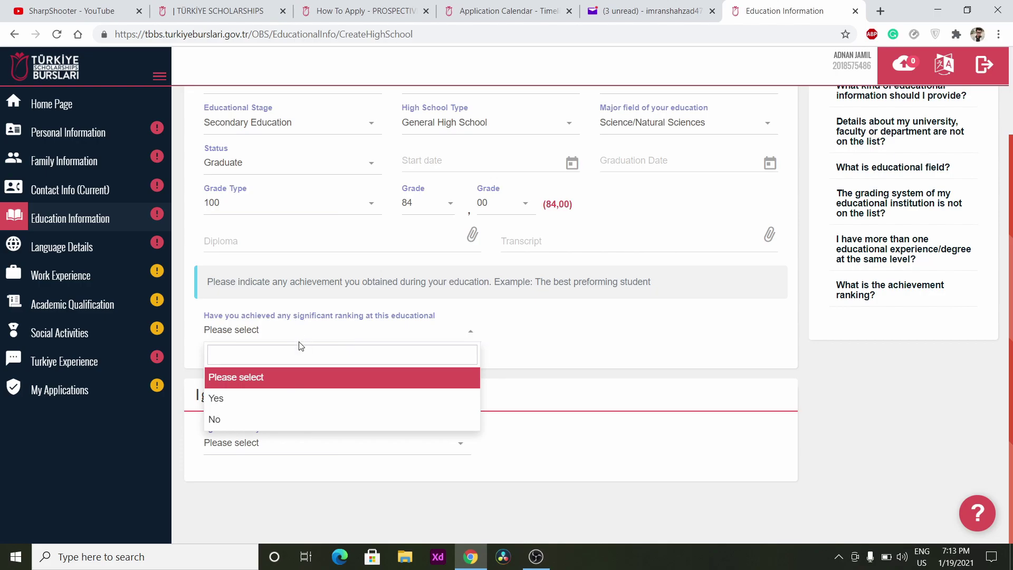
click(261, 402)
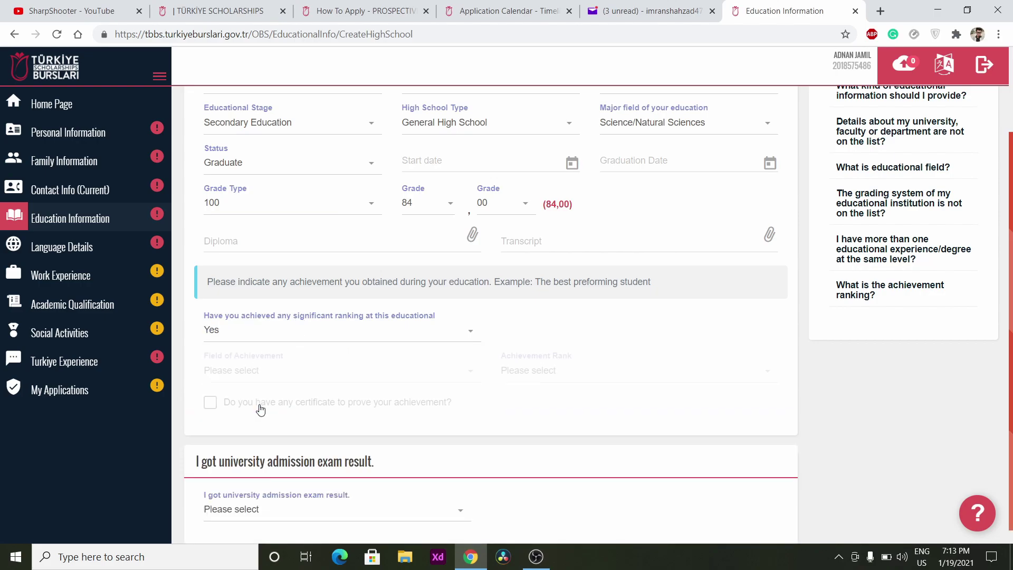
click(292, 379)
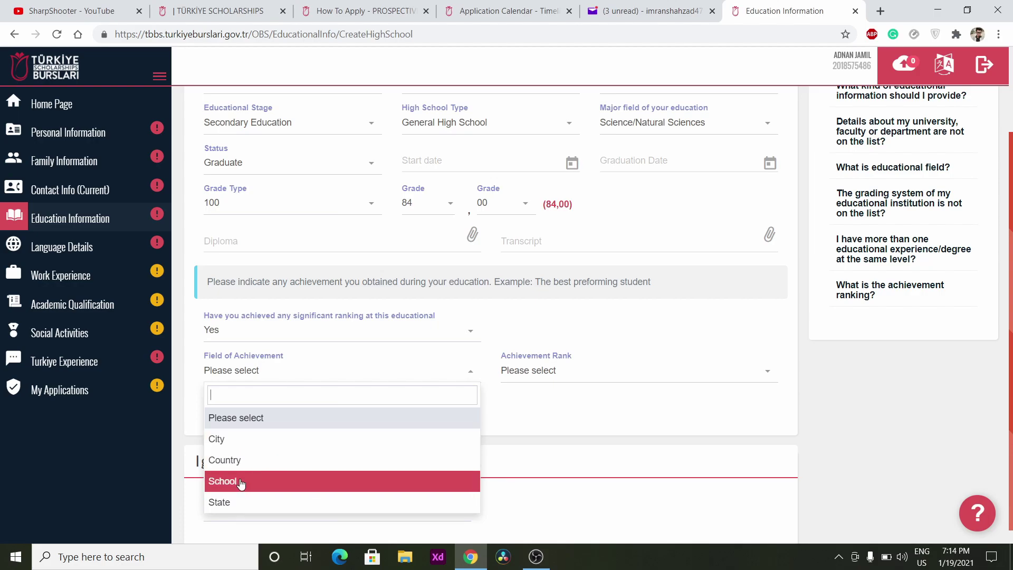
click(243, 439)
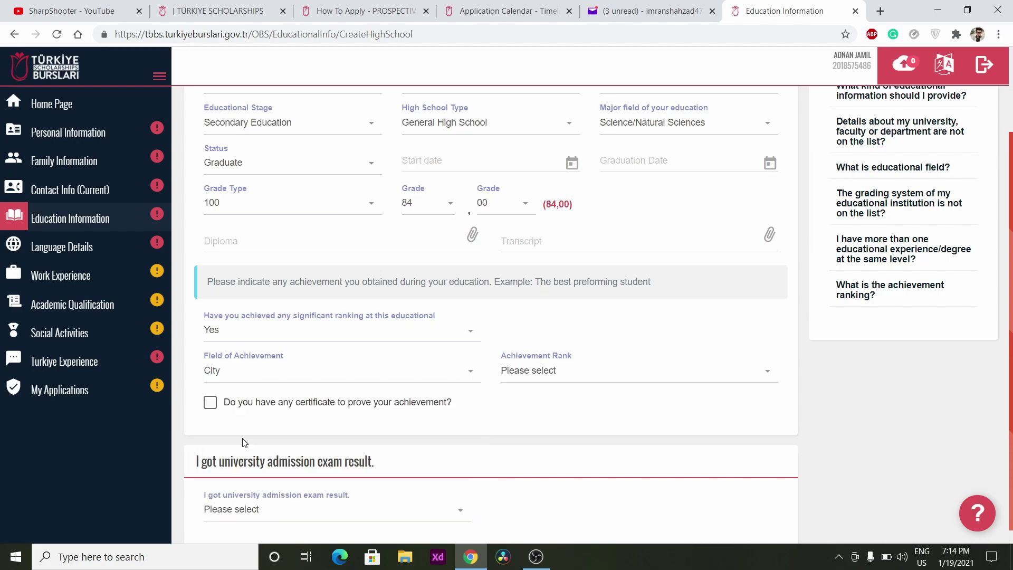
click(600, 368)
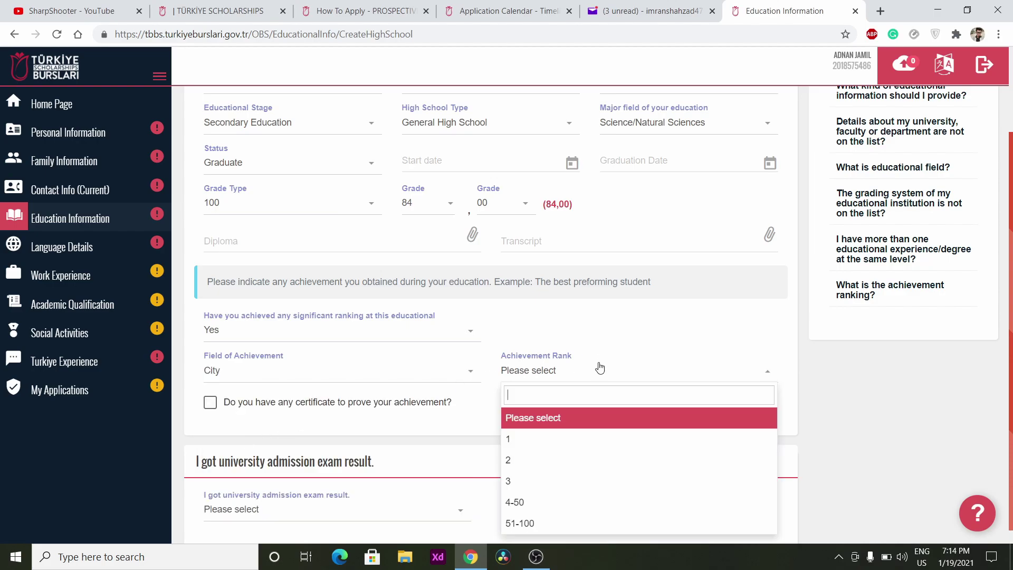
click(539, 443)
Check the university admission exam result options and go to the Language Details section
scroll(395, 457, down, 1)
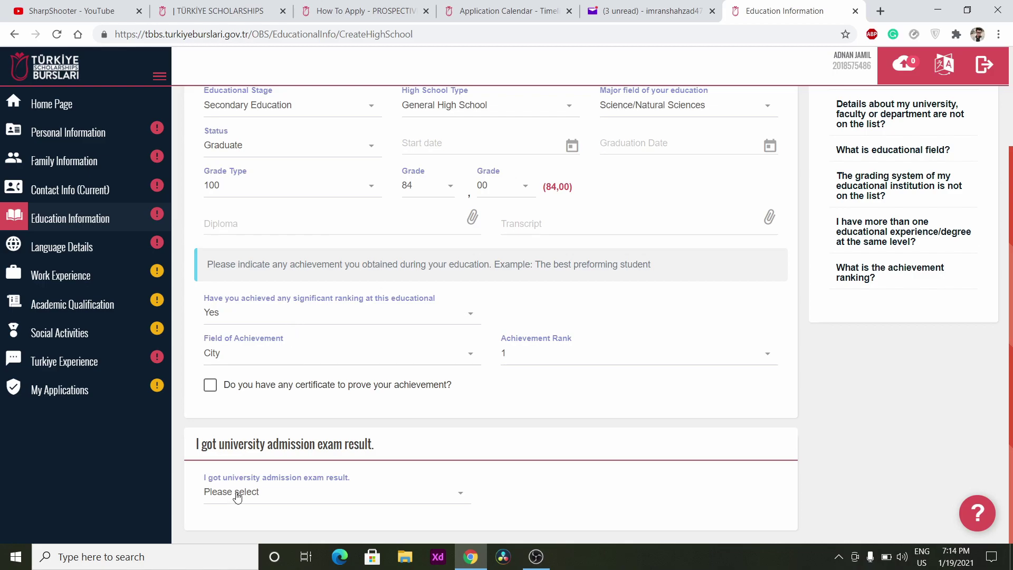
click(325, 490)
click(325, 490)
scroll(317, 501, up, 3)
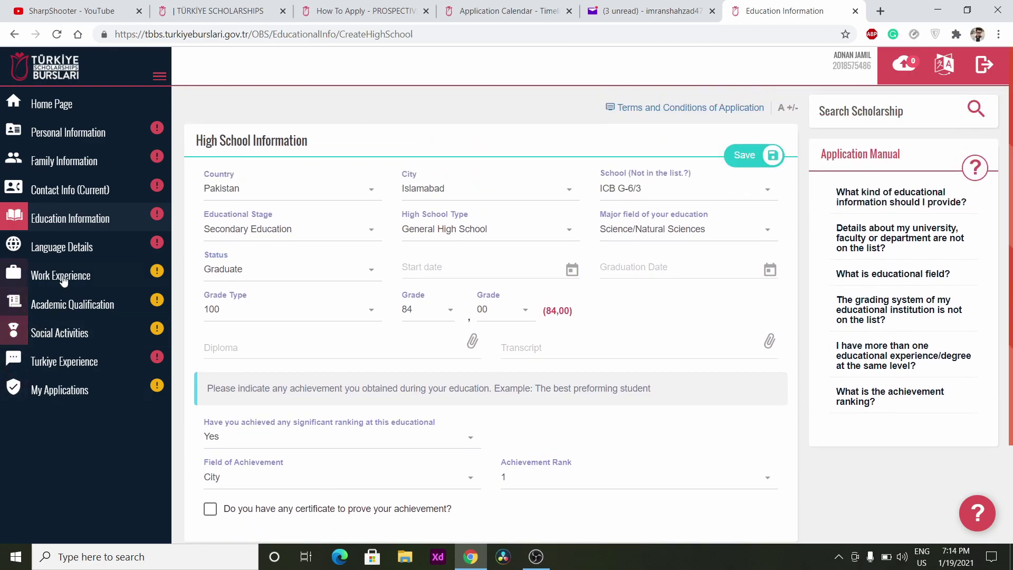
click(73, 249)
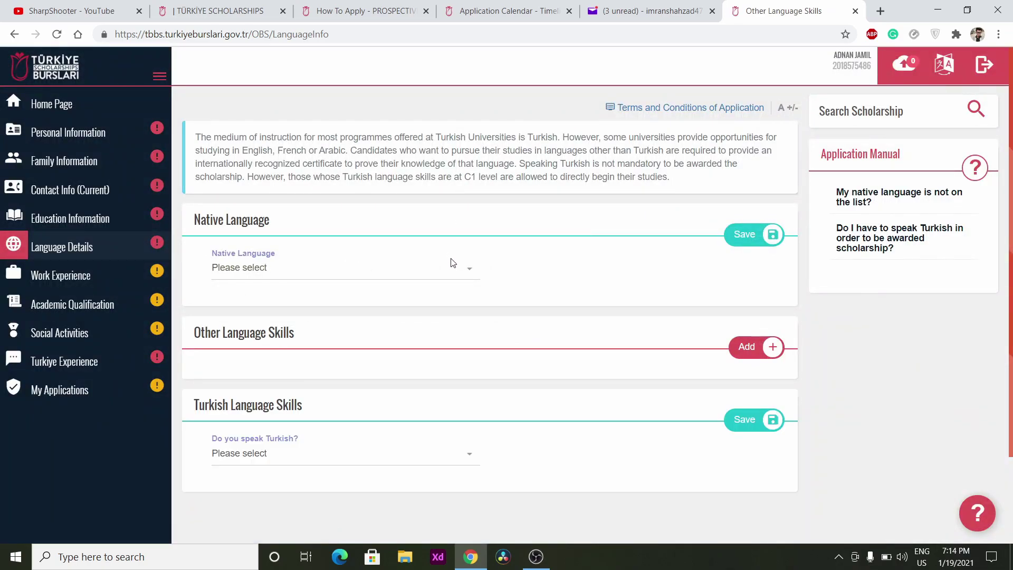
Look through the available native language options without choosing one
click(452, 265)
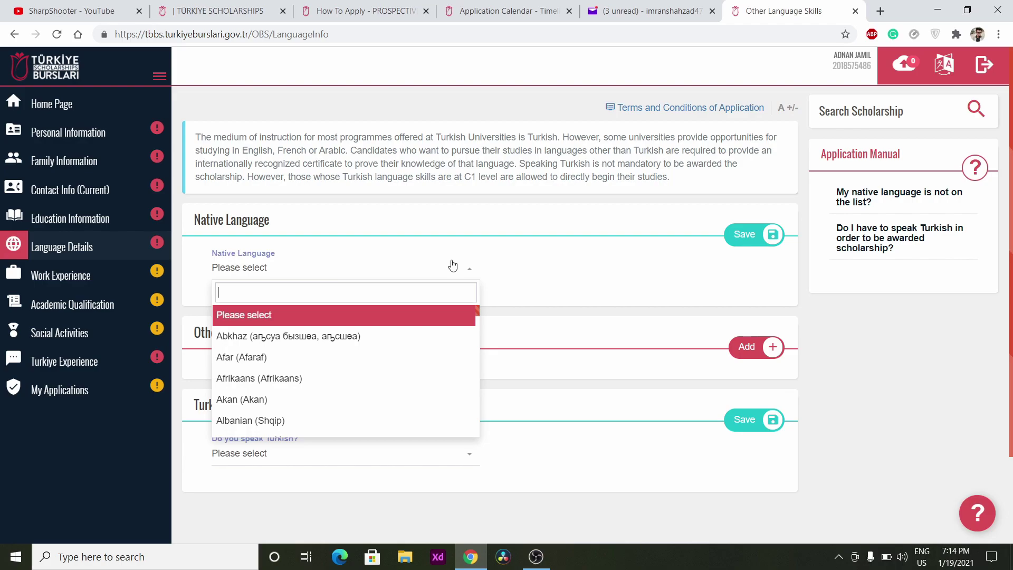
click(452, 264)
click(452, 265)
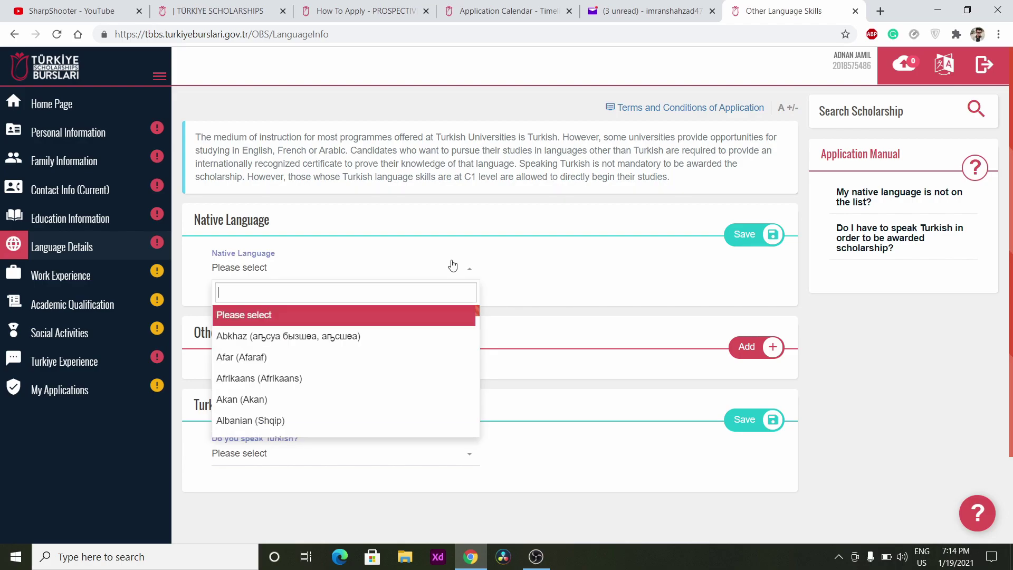
scroll(381, 335, down, 12)
scroll(381, 336, down, 2)
scroll(379, 335, up, 8)
click(430, 276)
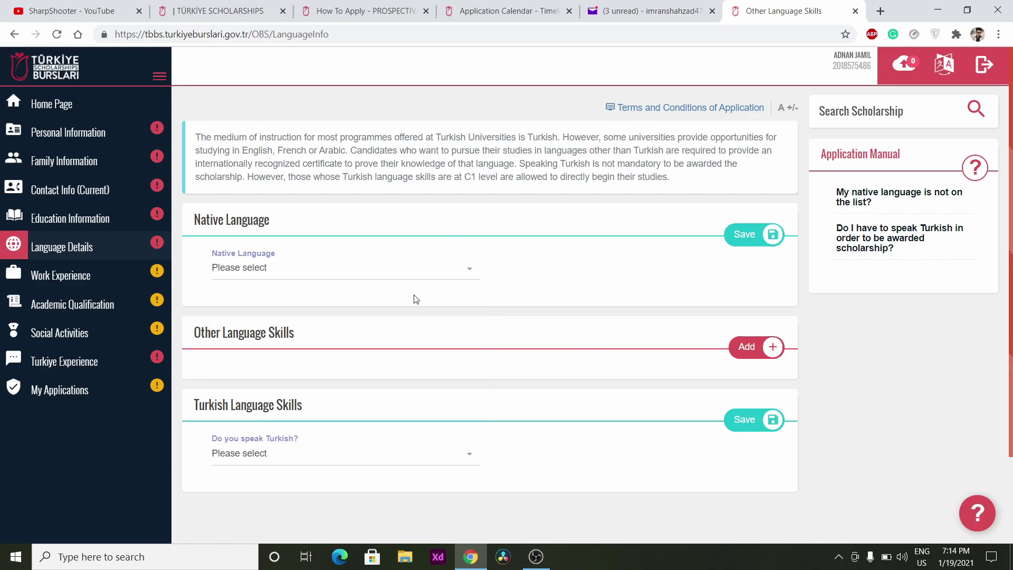
Start a new entry under Other Language Skills with English as the language and Advanced as the level
click(745, 346)
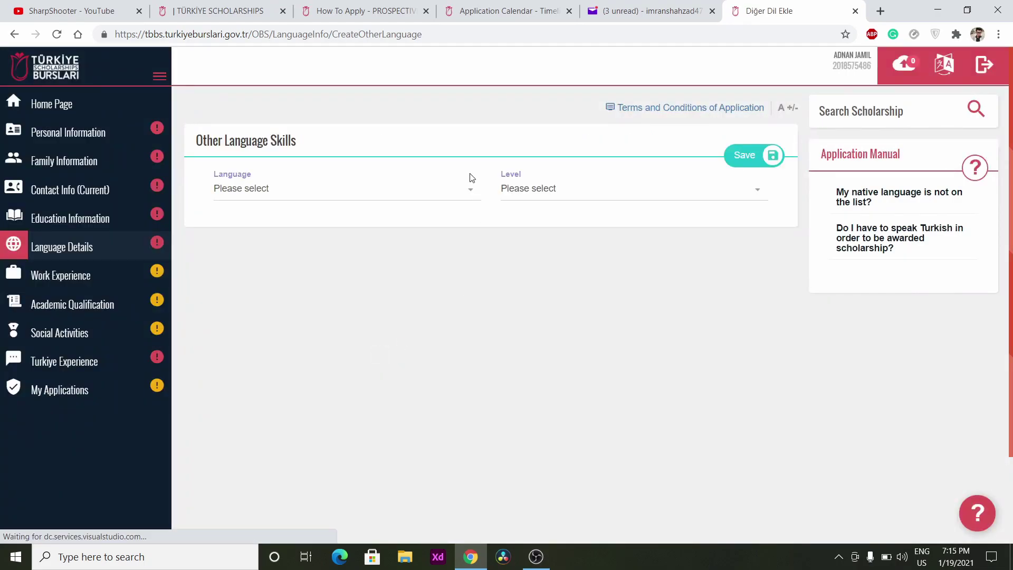
click(441, 197)
text(eng)
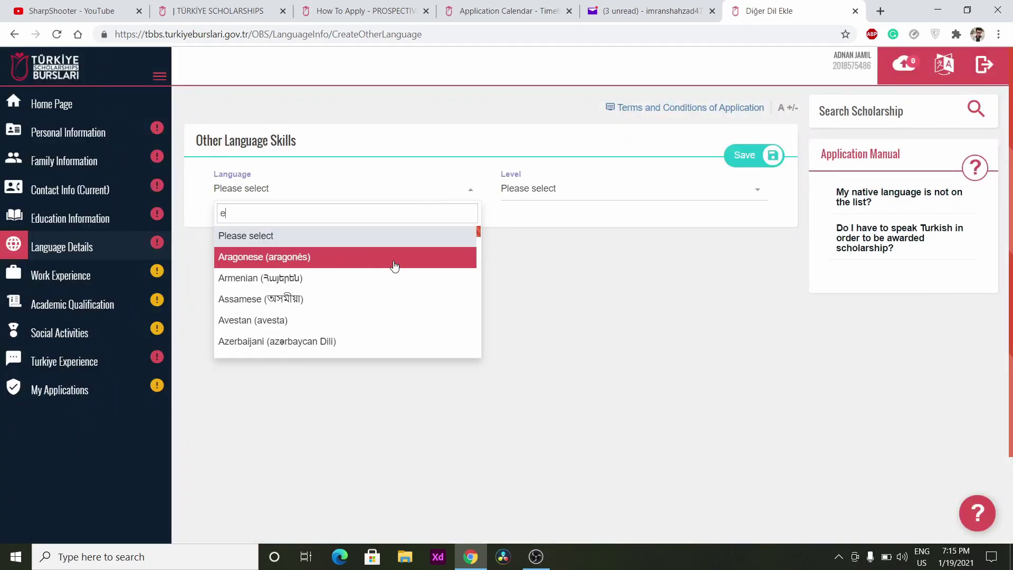
click(395, 259)
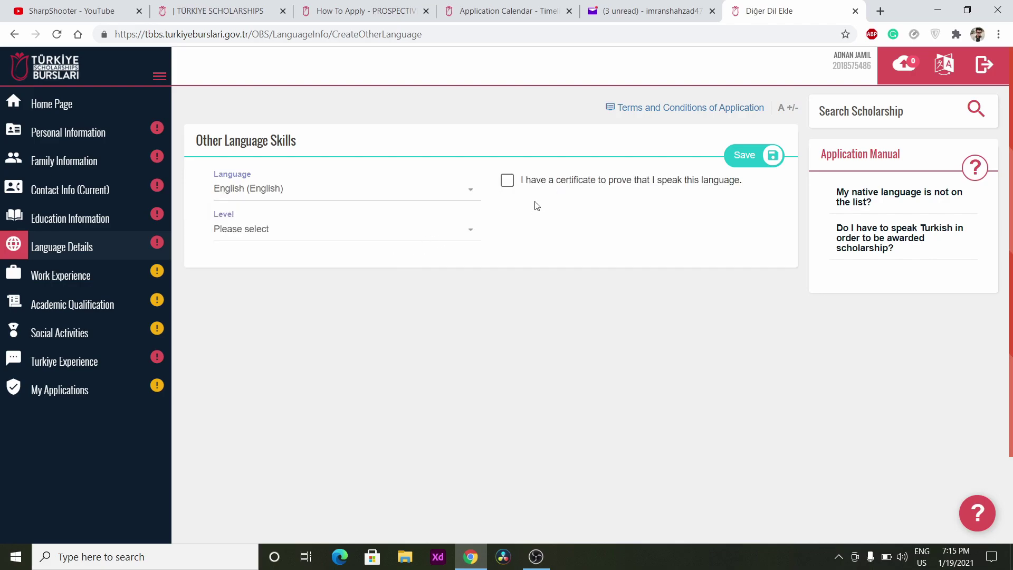
click(369, 232)
scroll(339, 350, down, 2)
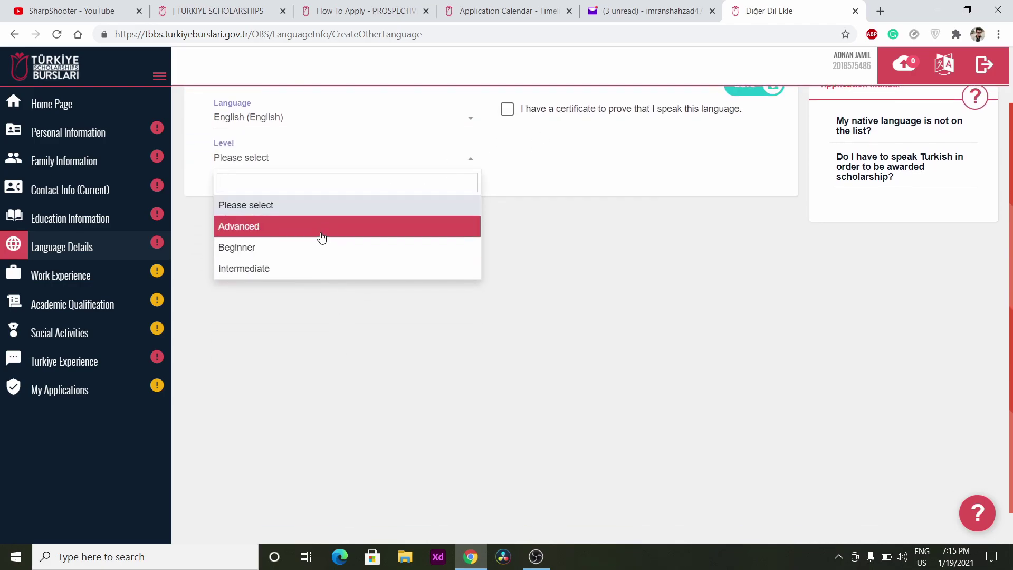
click(309, 191)
scroll(528, 211, up, 2)
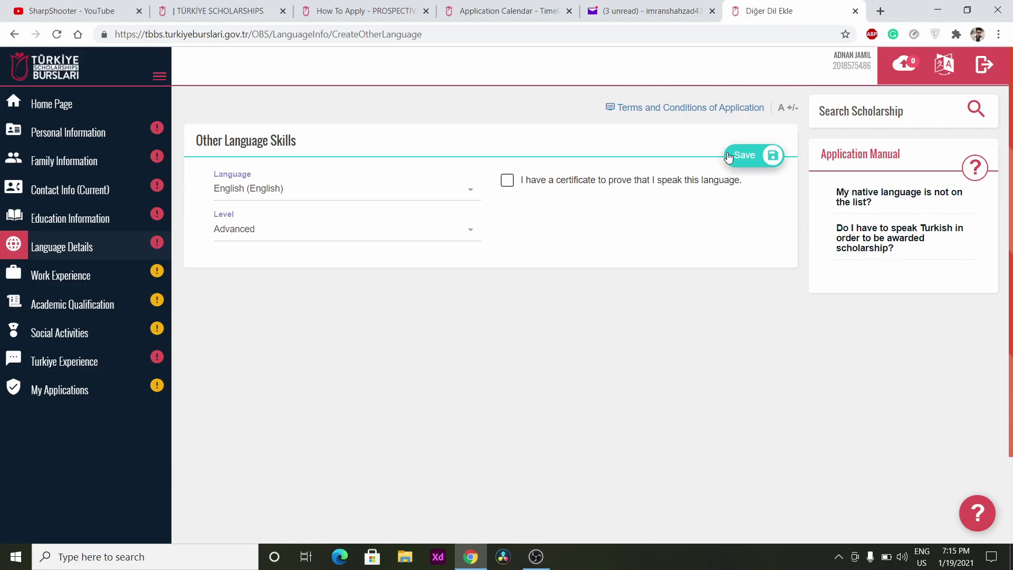
Try the option of having a certificate for English and check its exam date and grade fields without filling them in
click(681, 185)
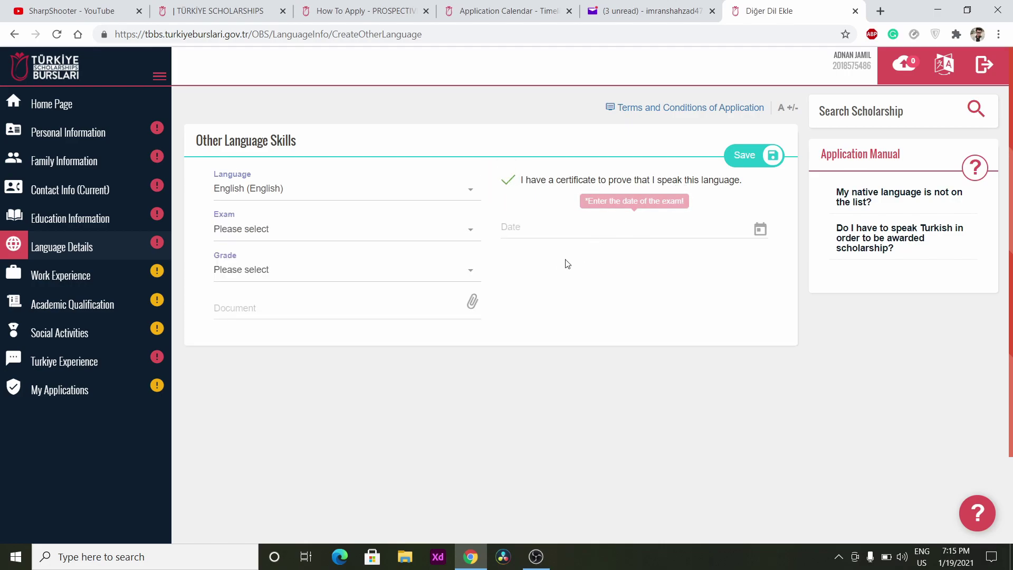
click(548, 232)
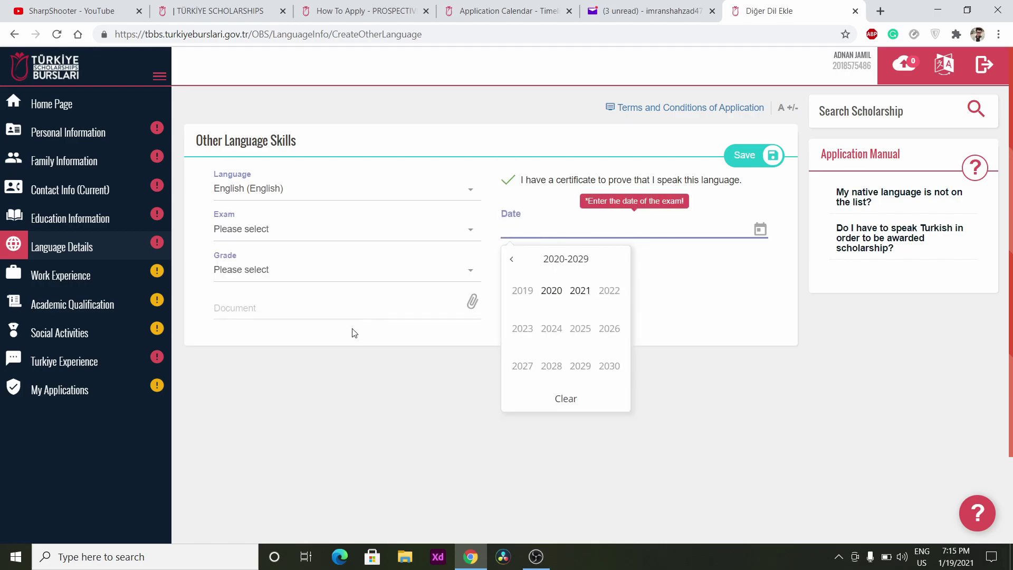
click(334, 276)
click(332, 274)
click(332, 274)
scroll(351, 295, down, 2)
scroll(351, 305, up, 2)
click(523, 312)
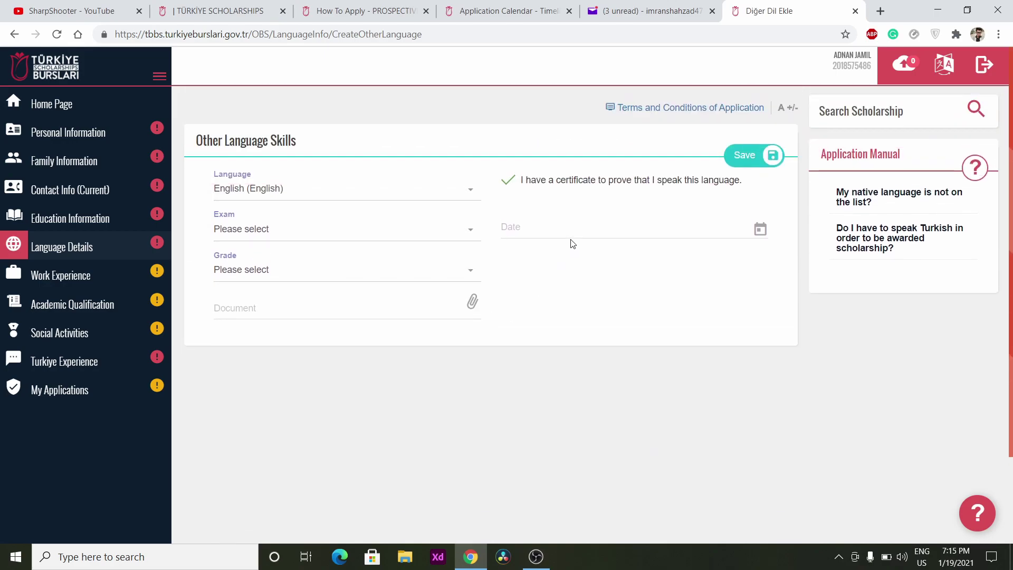
Remove the certificate claim from the English entry and save it as a skill without a certificate
click(744, 155)
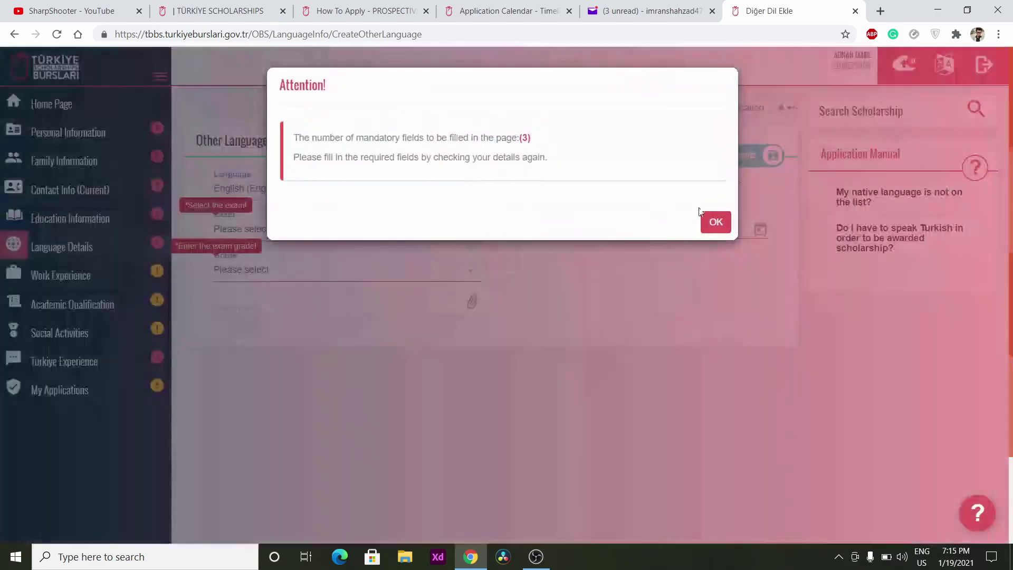
click(716, 223)
click(507, 180)
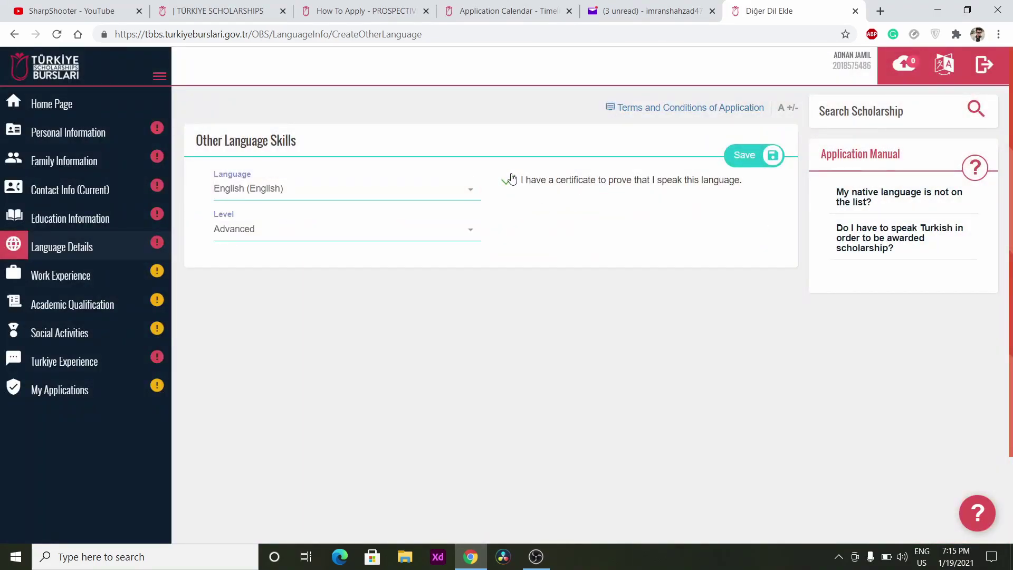
click(773, 155)
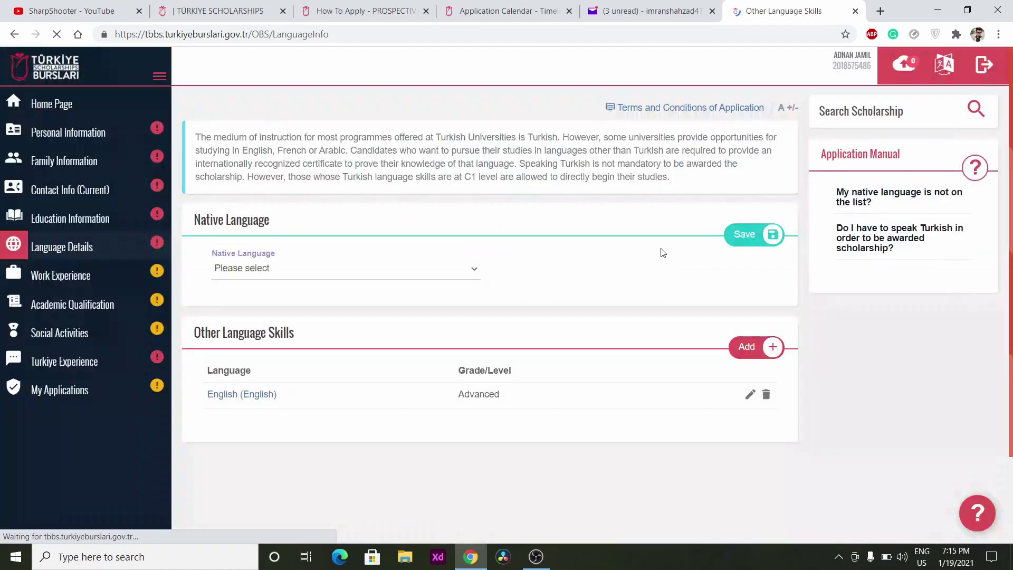
Answer No to speaking Turkish and save the Turkish language skills
scroll(236, 369, down, 2)
click(317, 411)
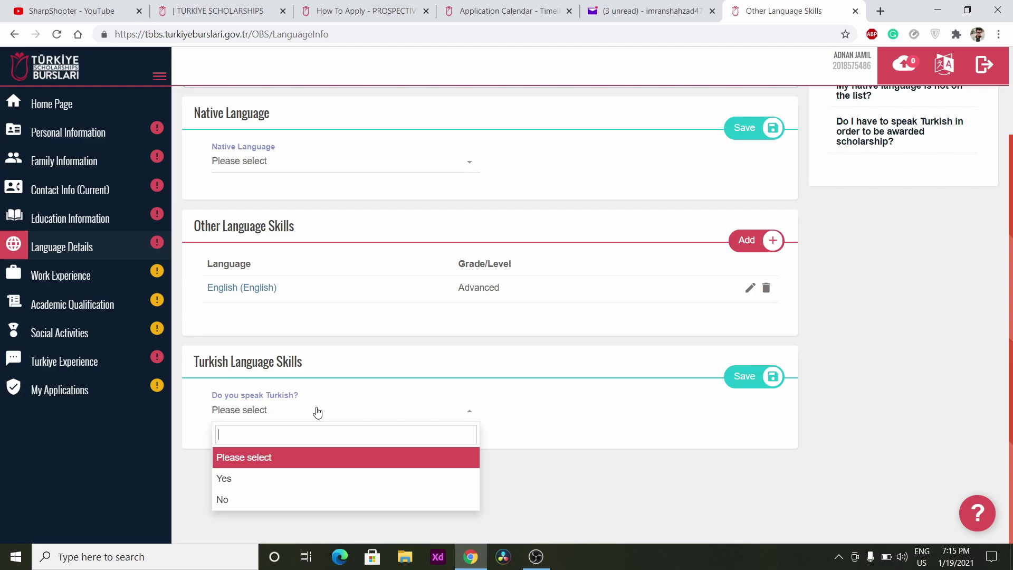
click(292, 499)
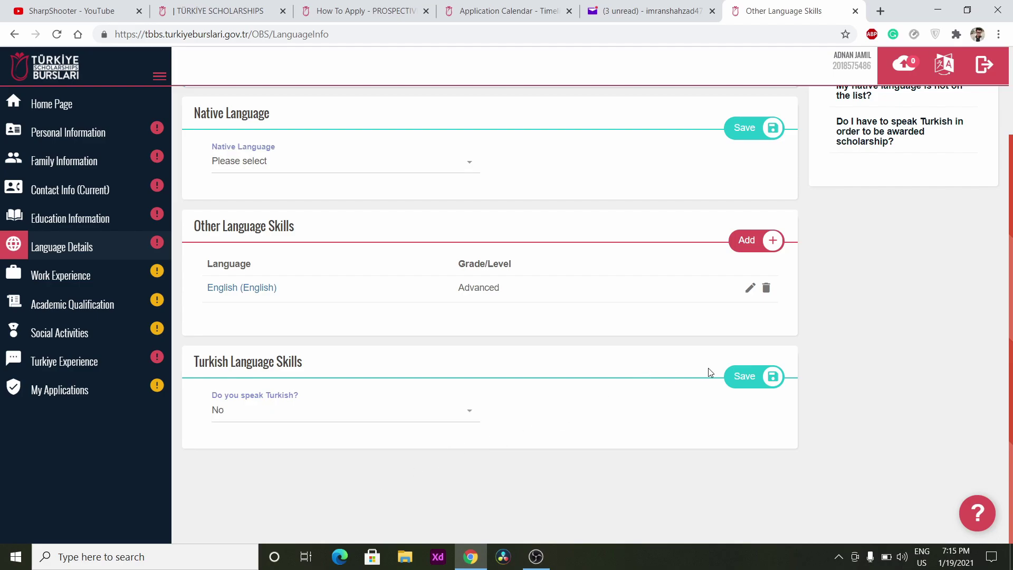
click(736, 376)
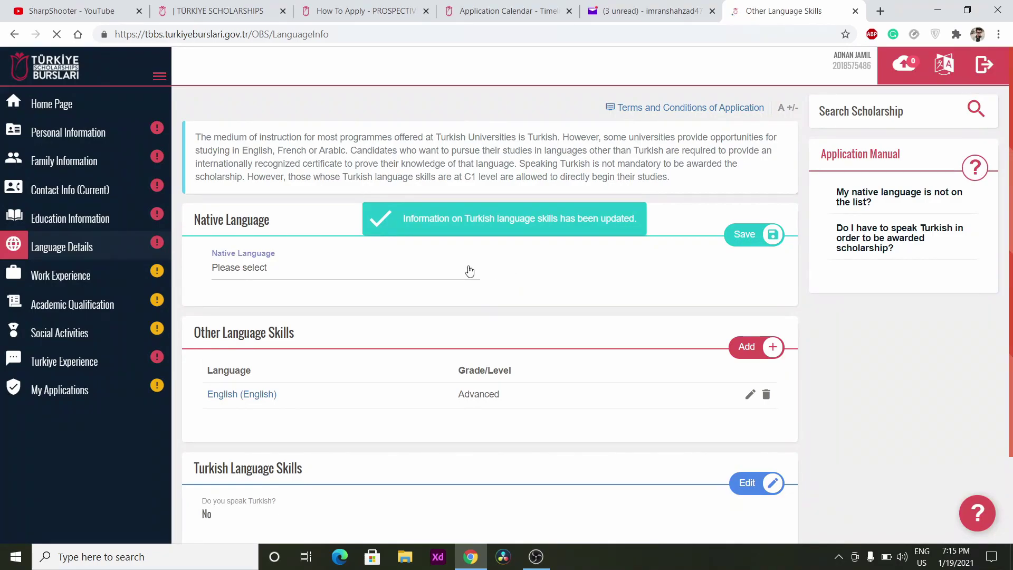
Set the native language to Panjabi, Punjabi and save it
click(468, 269)
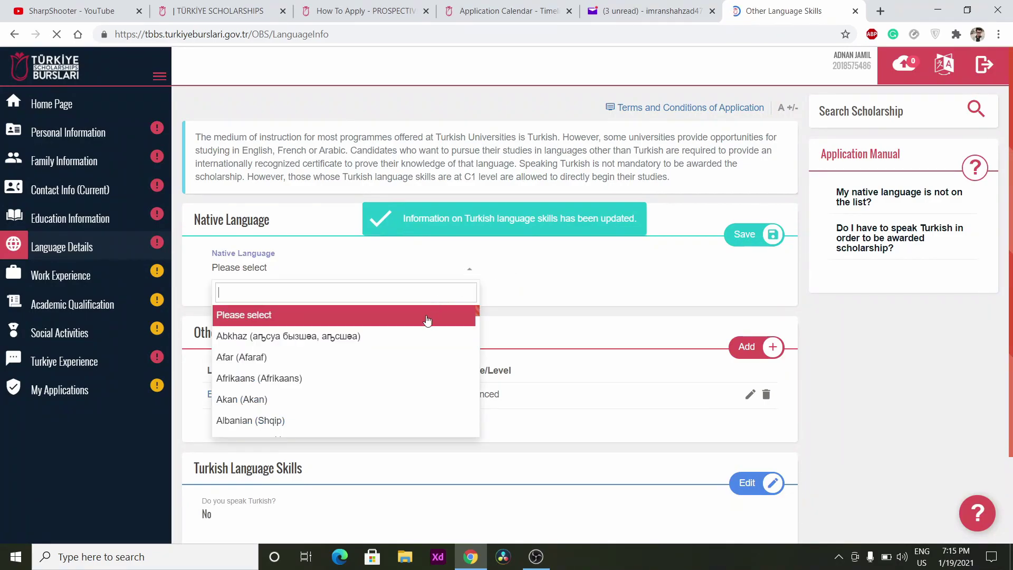
text(punj)
click(382, 312)
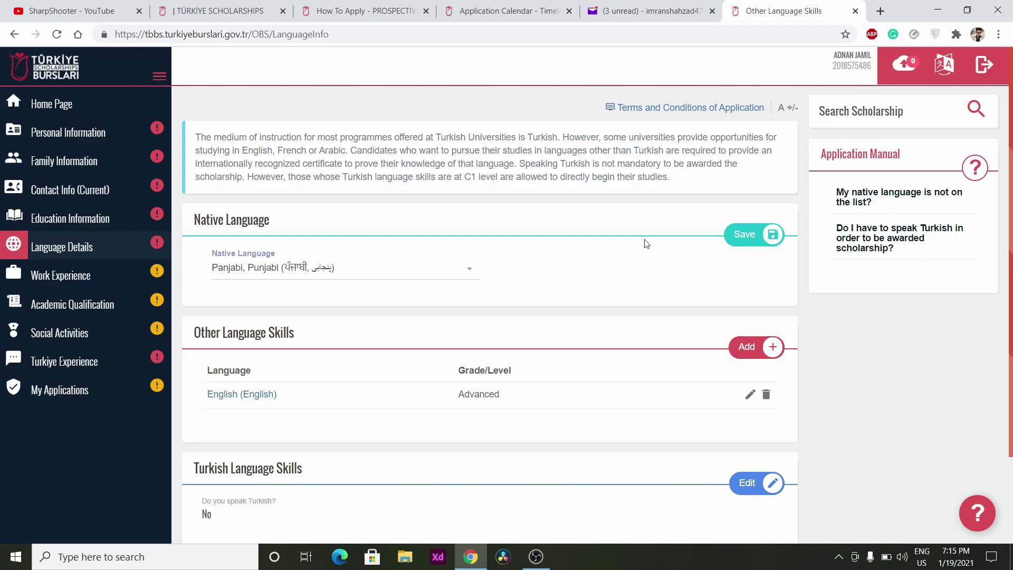
click(737, 233)
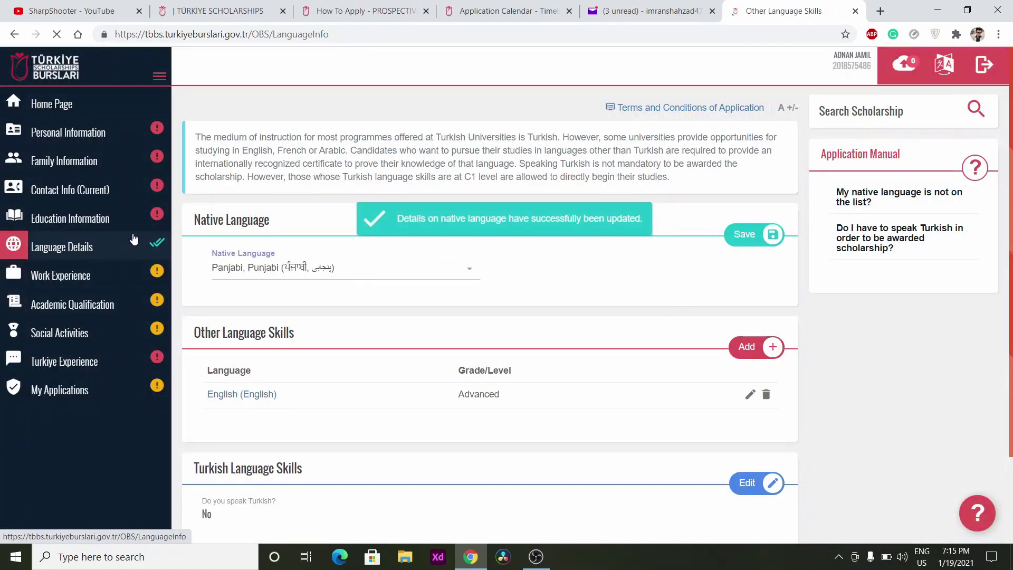
scroll(532, 323, down, 2)
scroll(543, 249, up, 2)
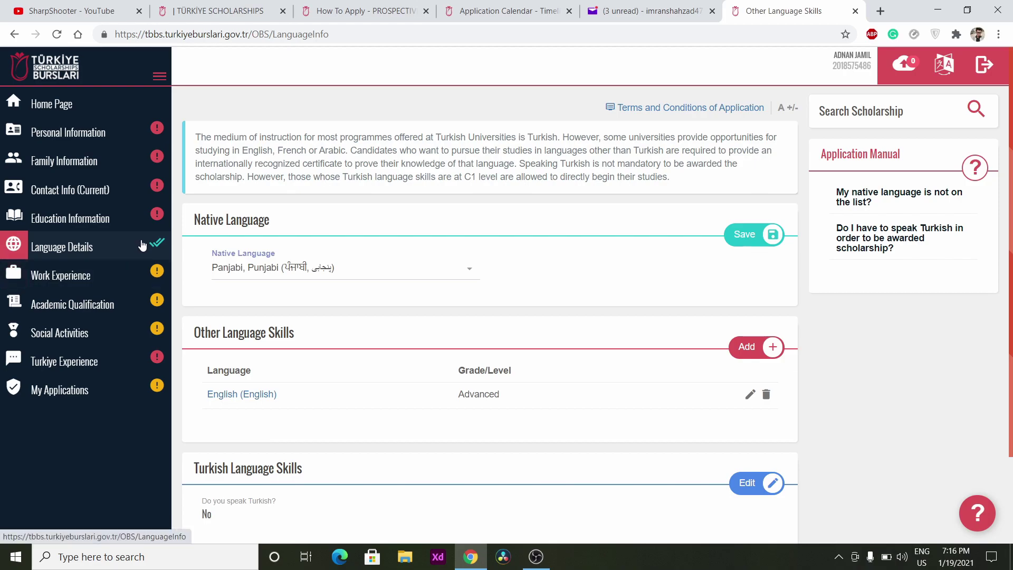
scroll(389, 332, down, 3)
scroll(380, 323, up, 3)
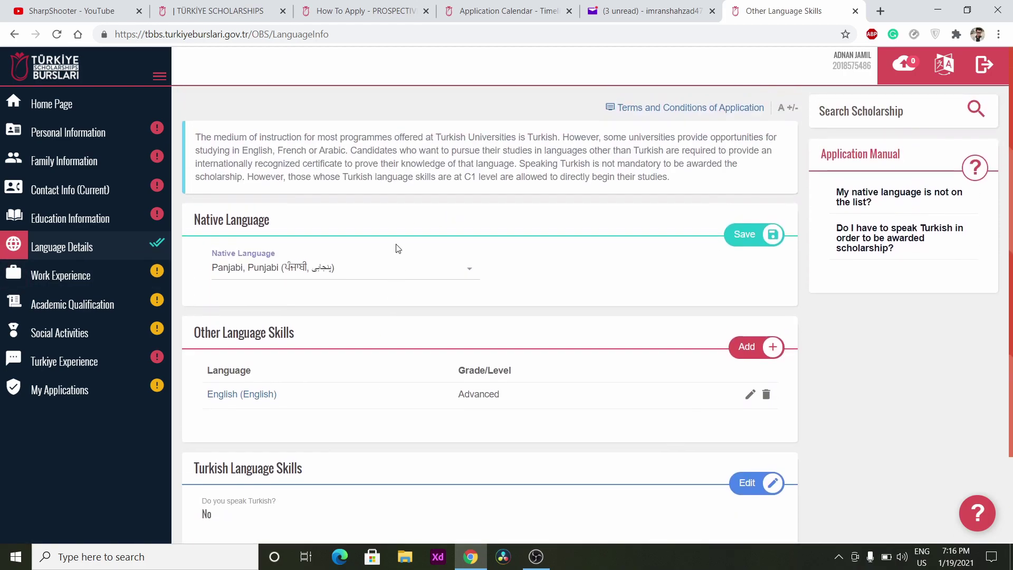
Go to the Work Experience section and examine the form for adding a job without filling it in
click(97, 276)
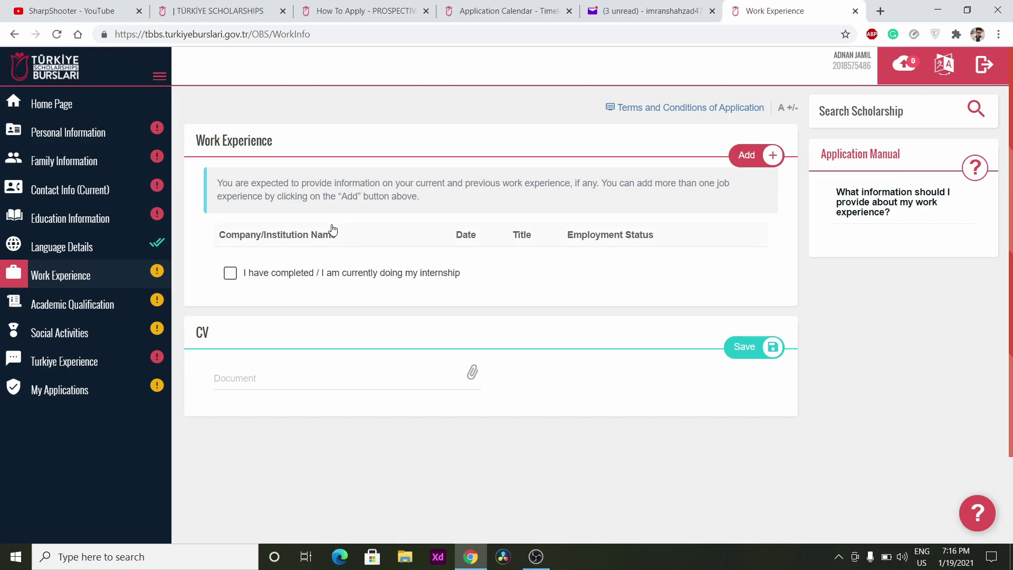
click(741, 152)
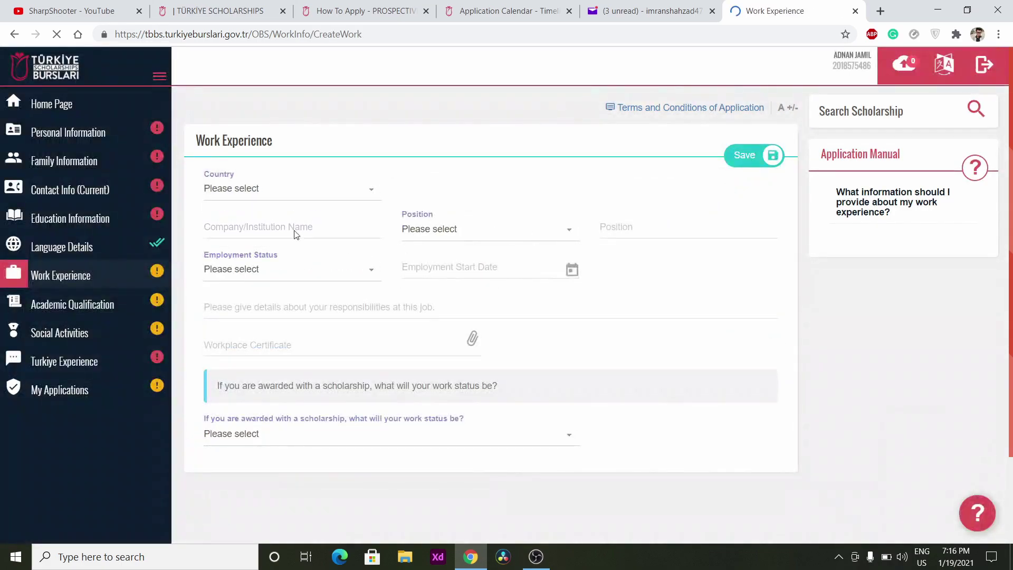
scroll(291, 359, down, 2)
Examine the form for adding an academic qualification exam, and view the Social Activities section
click(117, 301)
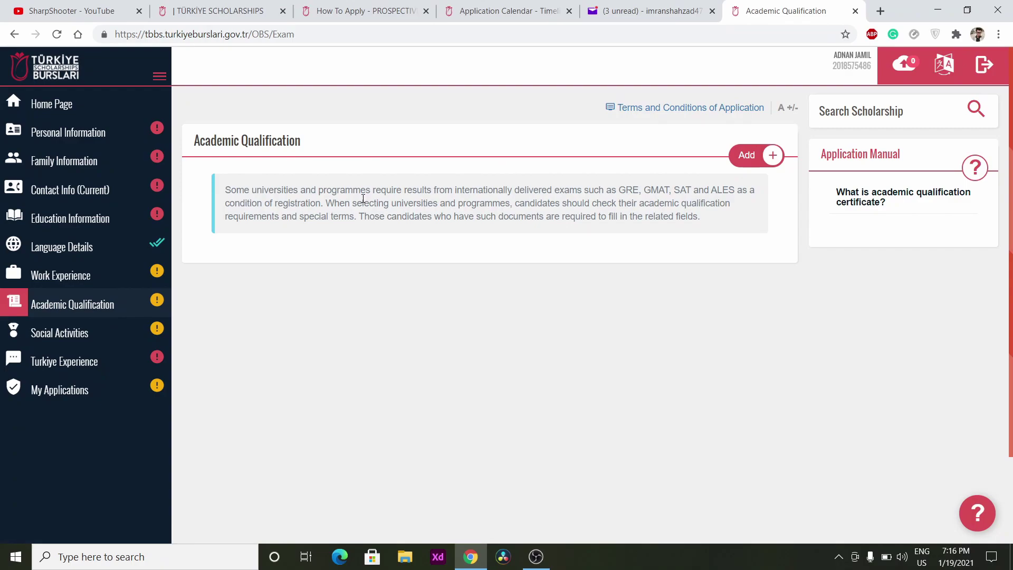
click(753, 155)
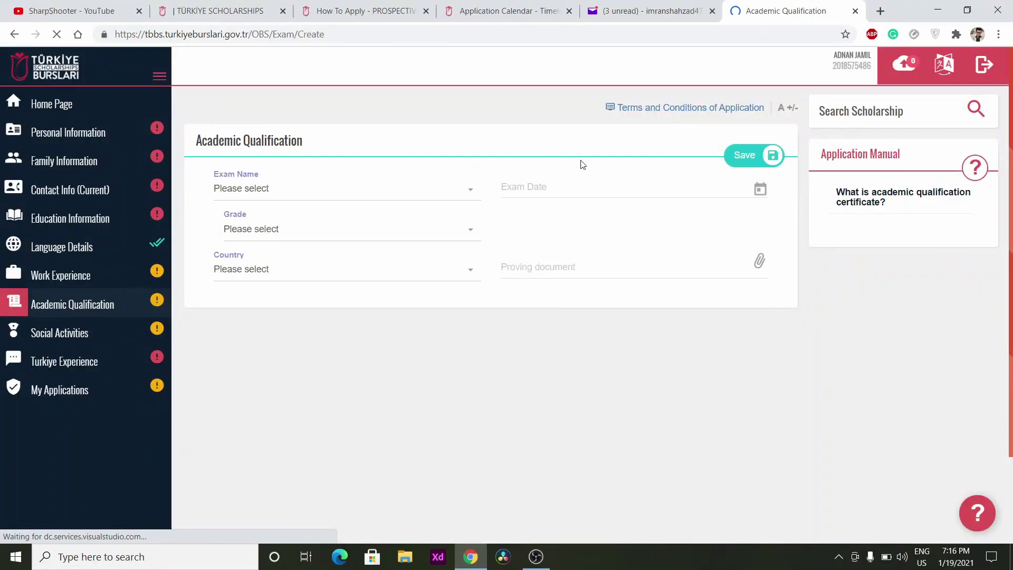
click(100, 335)
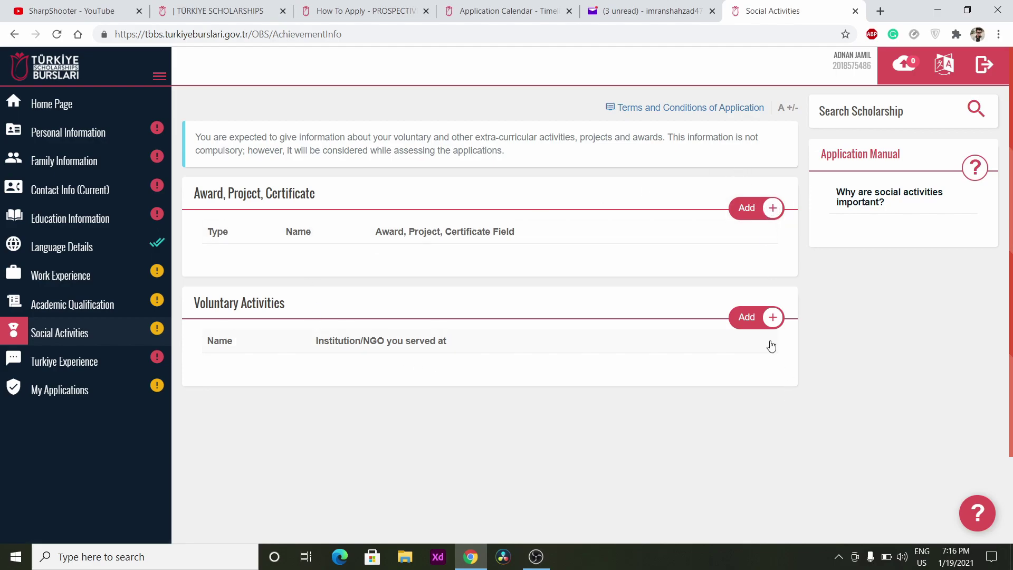
In Turkiye Experience, save Education Fair as how the scholarship was learned about, and go to My Applications
click(44, 362)
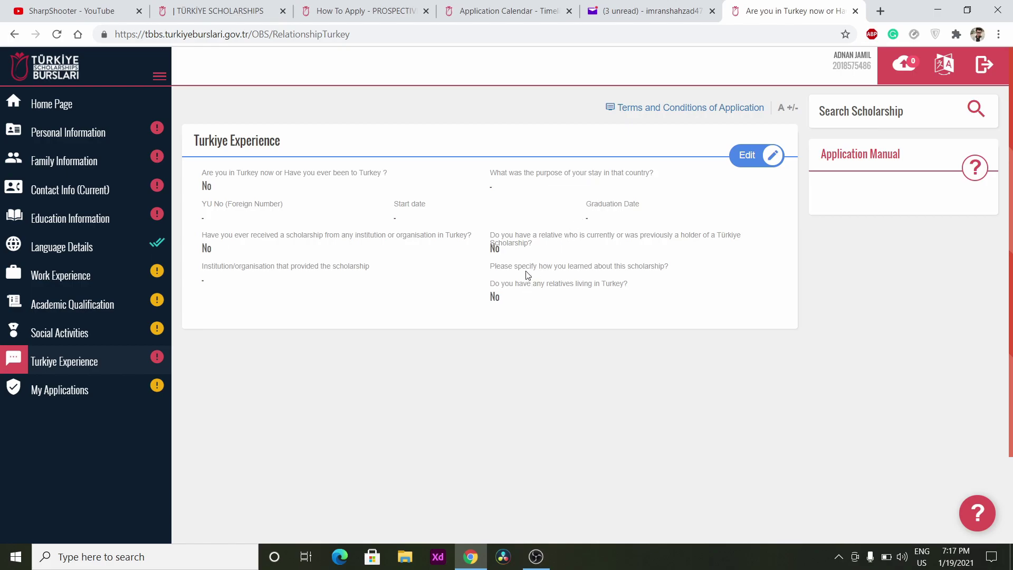
click(770, 155)
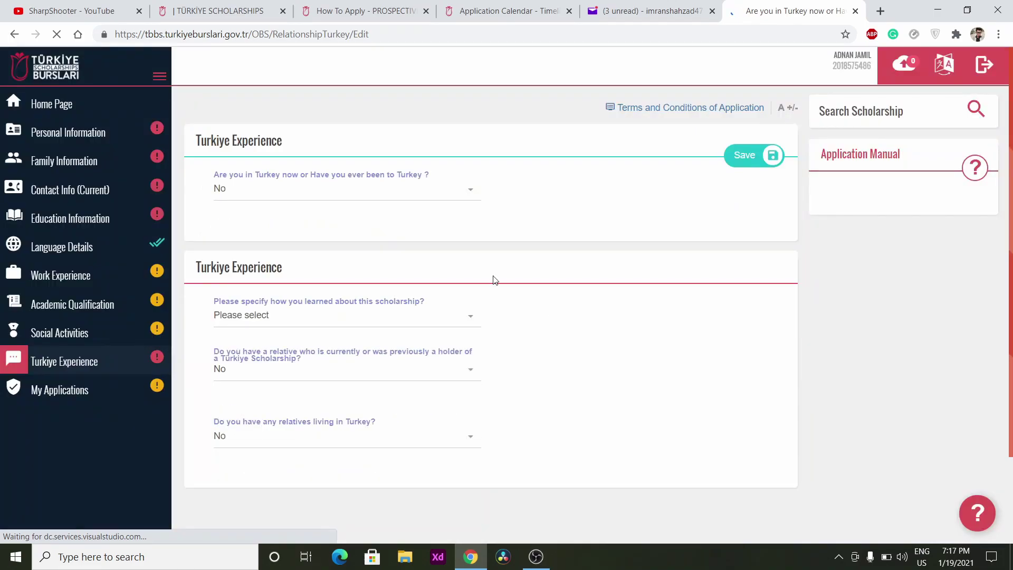
scroll(393, 273, down, 2)
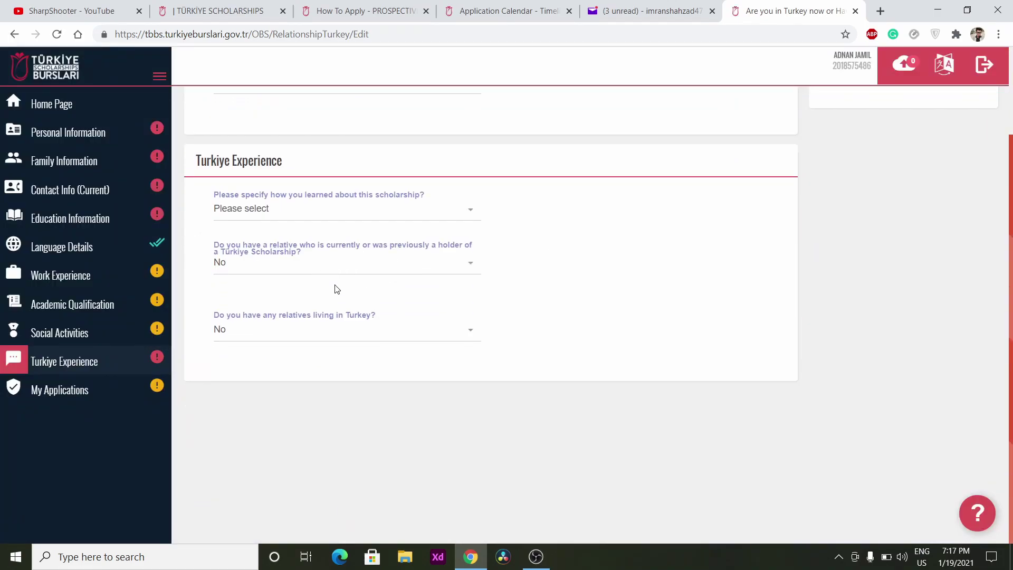
click(344, 206)
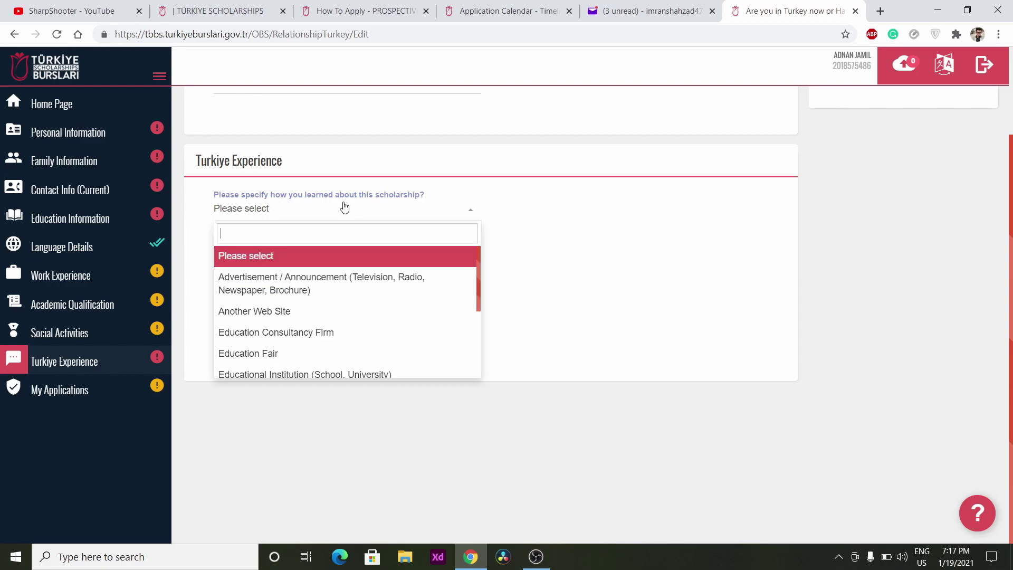
click(321, 353)
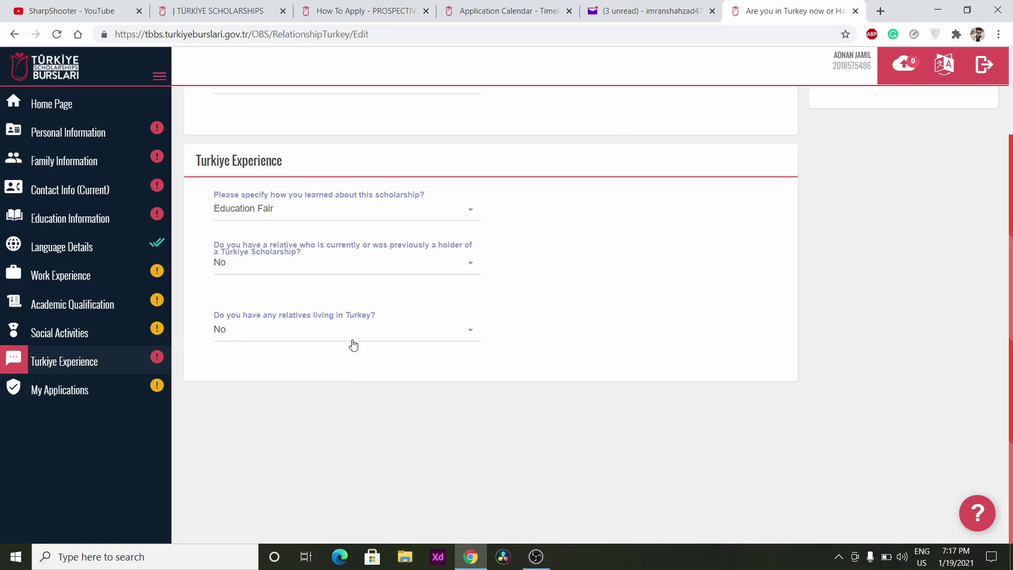
scroll(355, 343, up, 2)
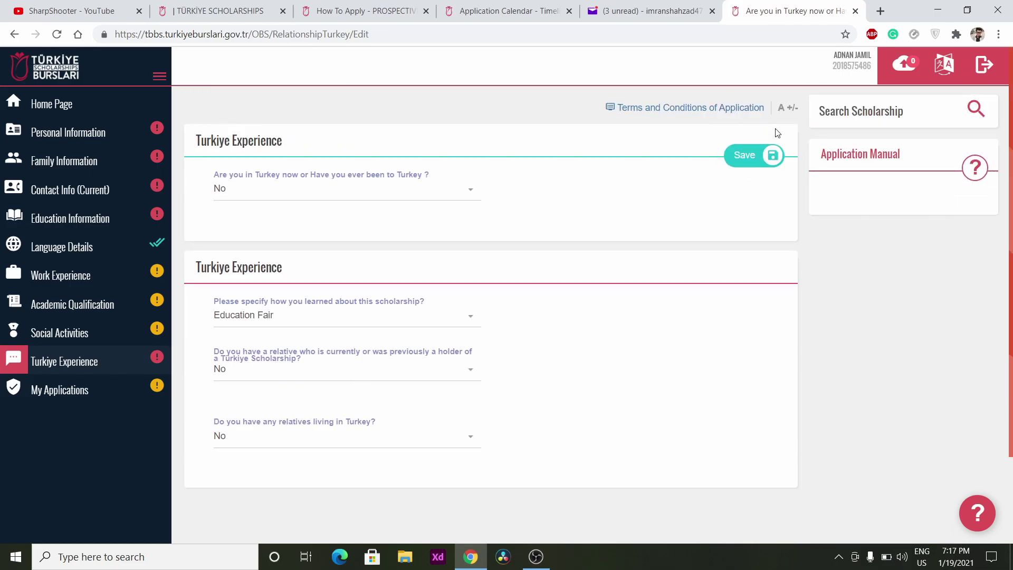
click(769, 158)
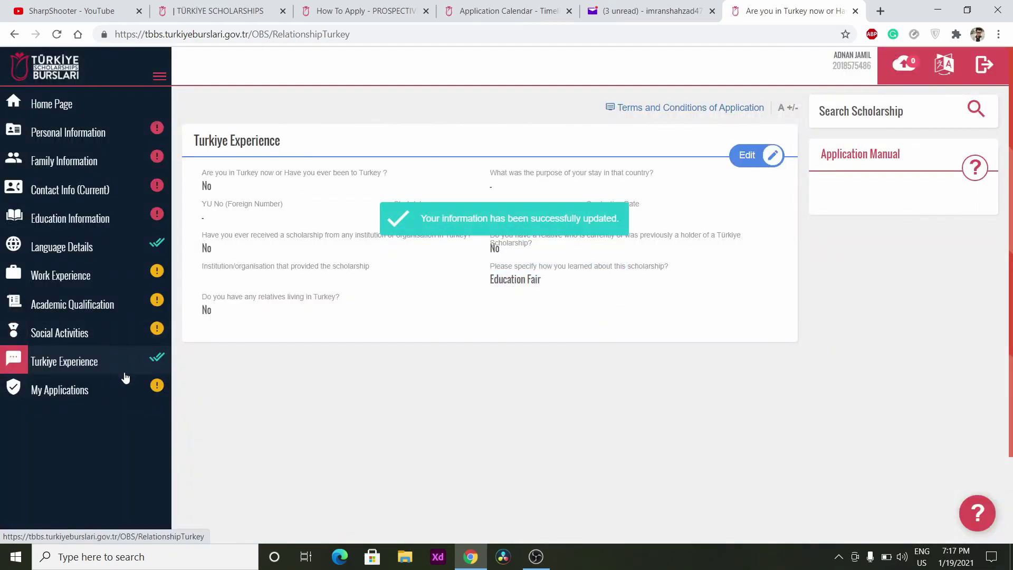
click(123, 378)
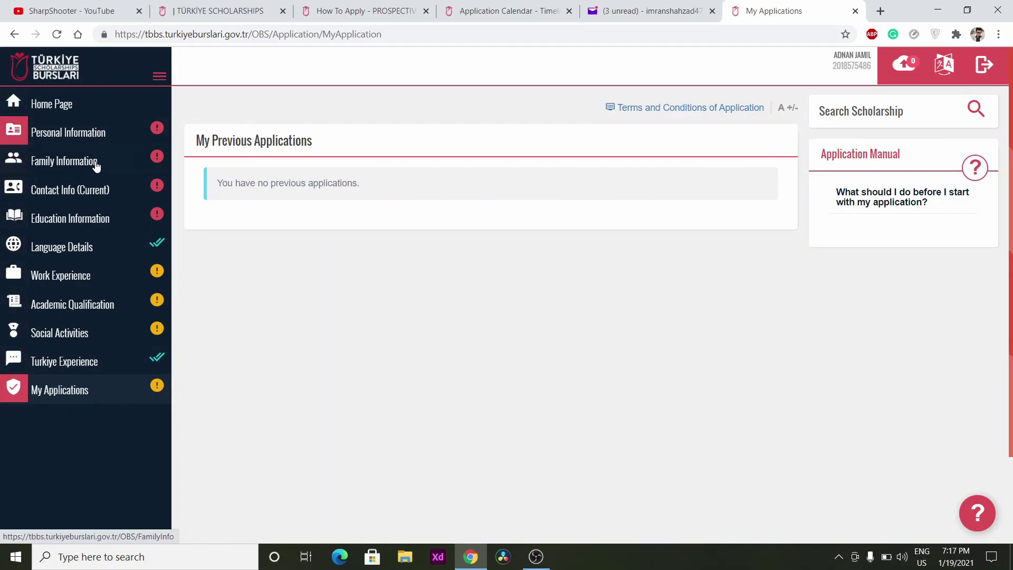
Go to the home page, view the Master's Degree programmes and read the general conditions of the Graduate Scholarship Programme
click(61, 108)
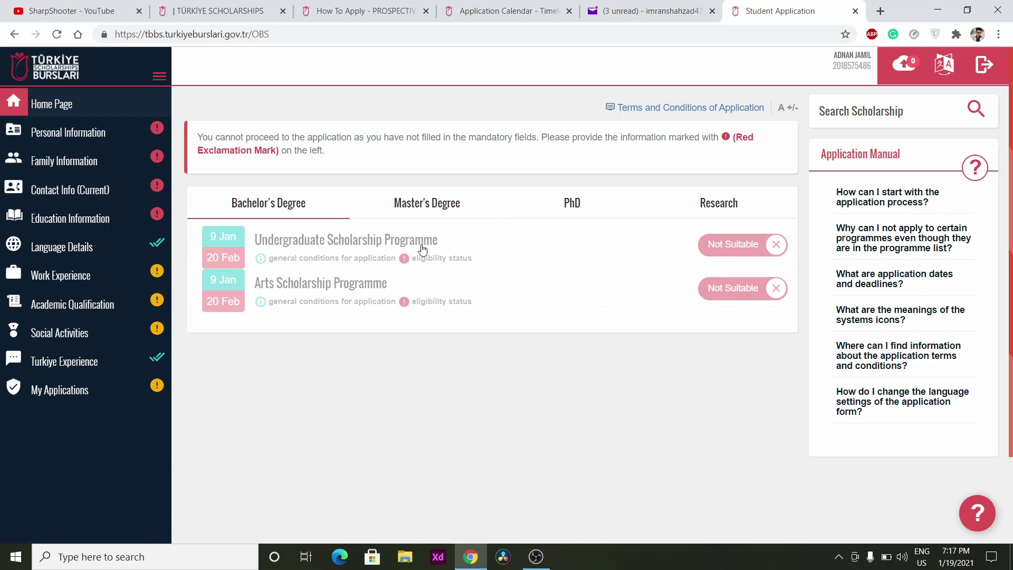
click(418, 216)
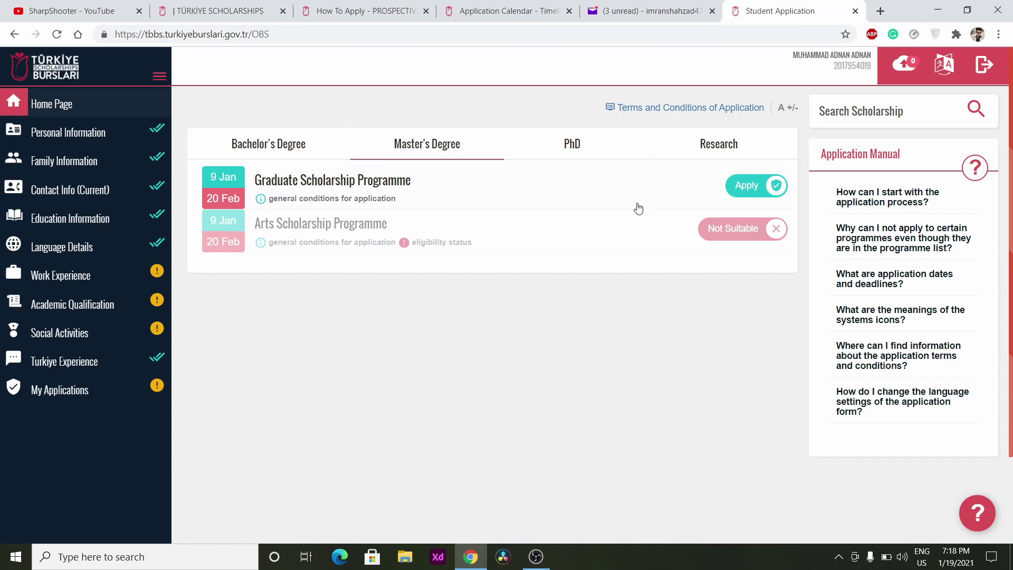
click(296, 152)
click(428, 143)
click(339, 198)
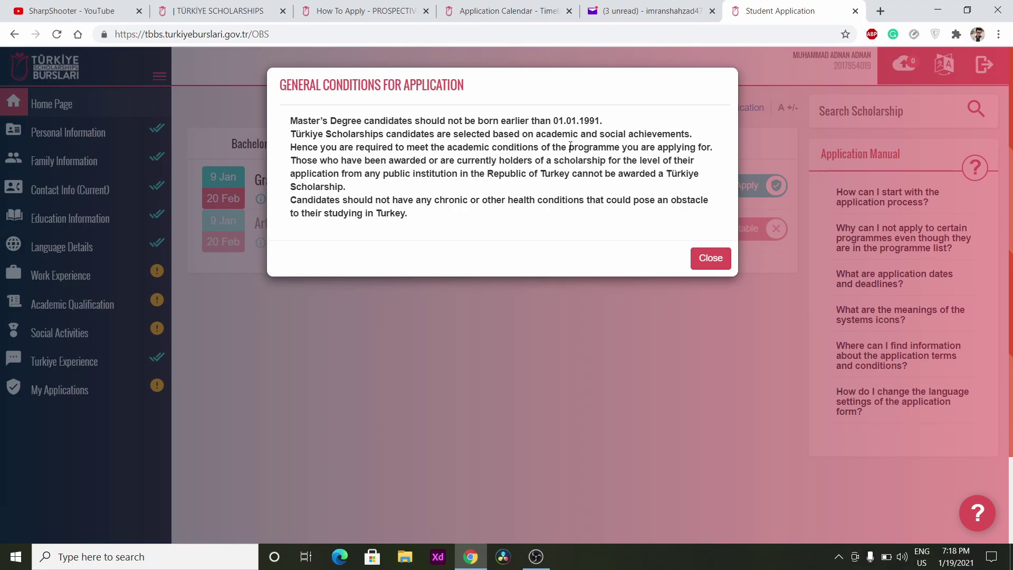
click(695, 256)
Start the application for the Master's Degree Graduate Scholarship Programme, accept all the application conditions and save
click(754, 185)
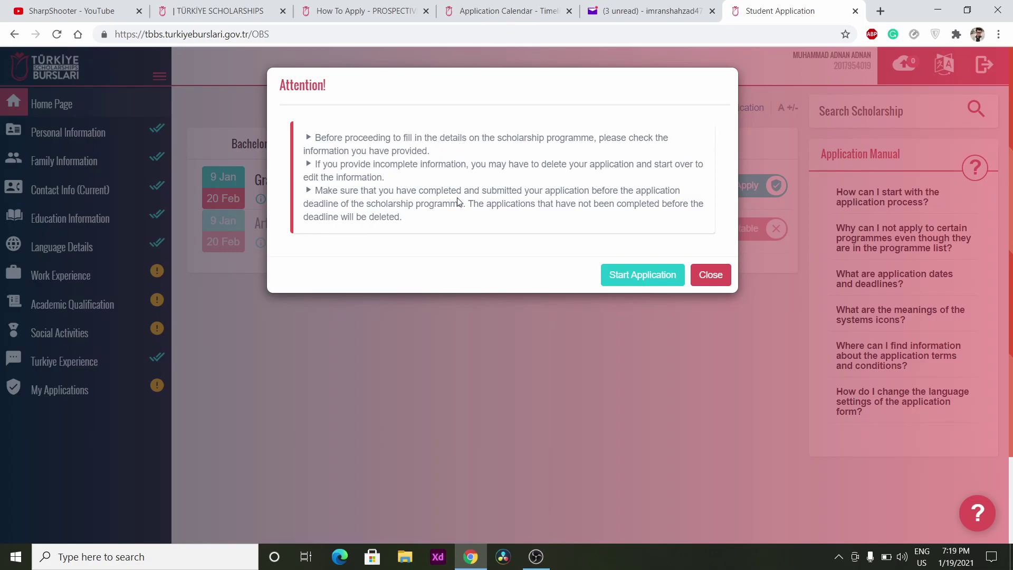
click(649, 275)
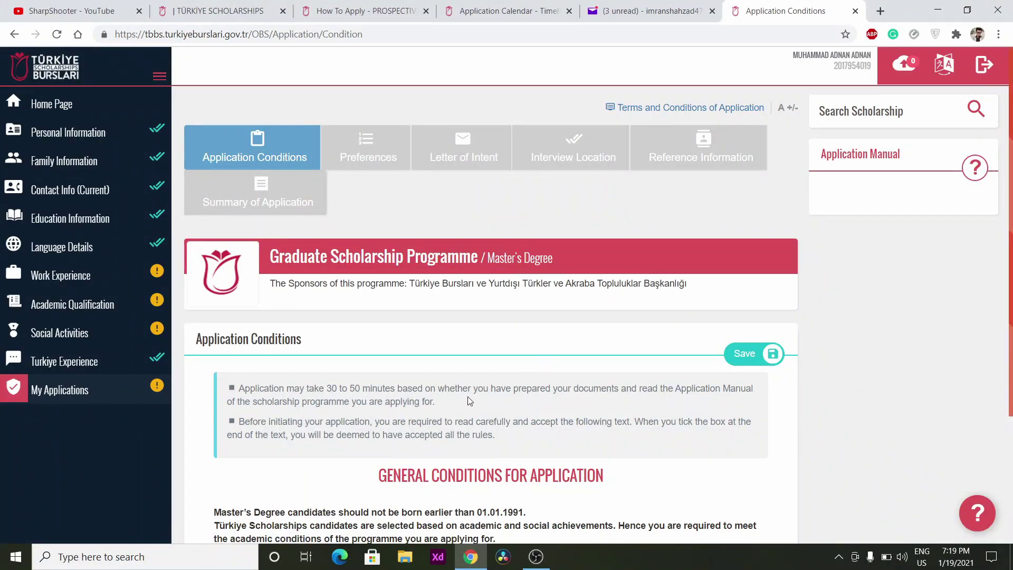
scroll(503, 404, down, 3)
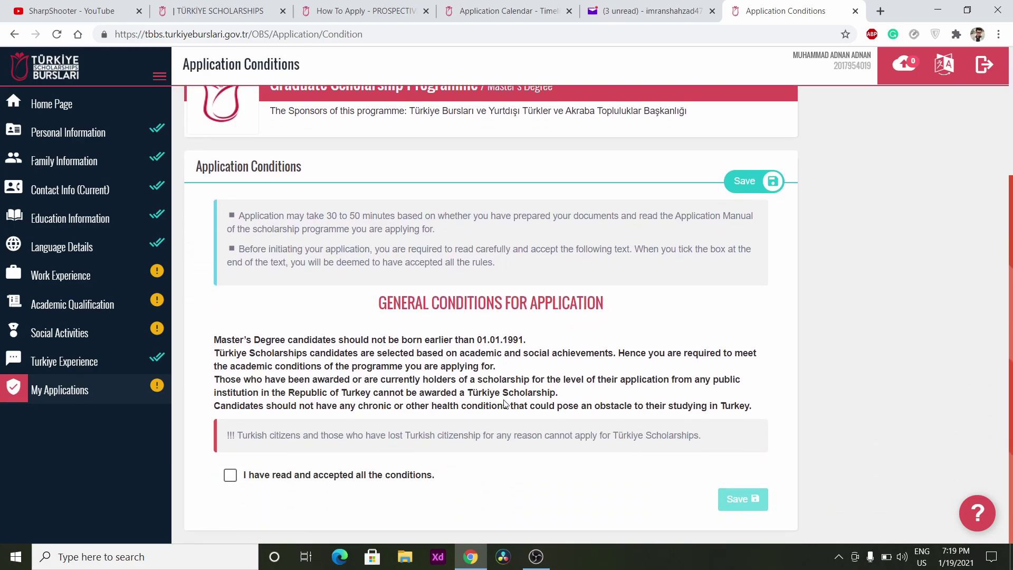
click(245, 476)
scroll(390, 396, up, 3)
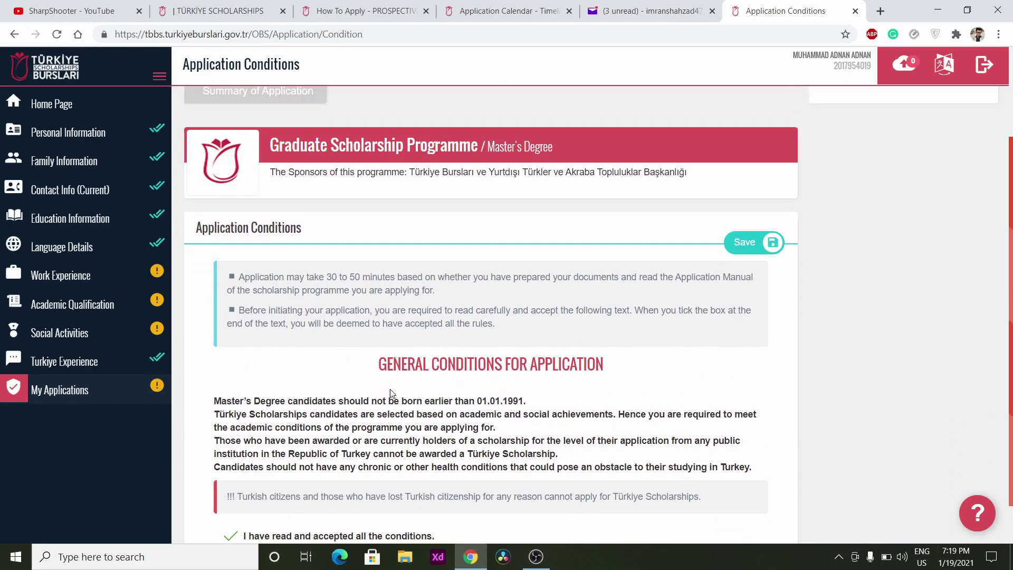
scroll(396, 388, down, 3)
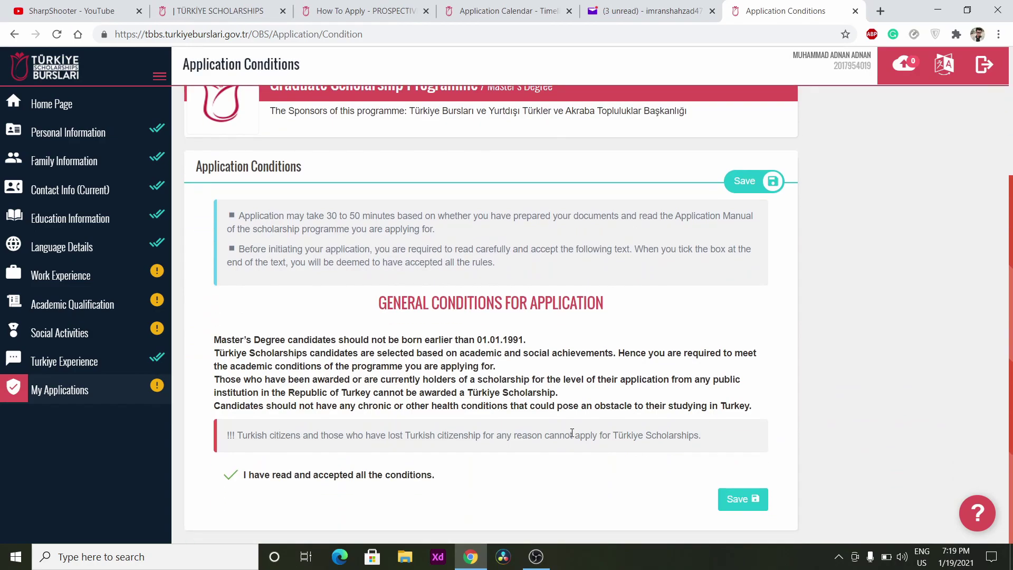
click(740, 498)
click(741, 498)
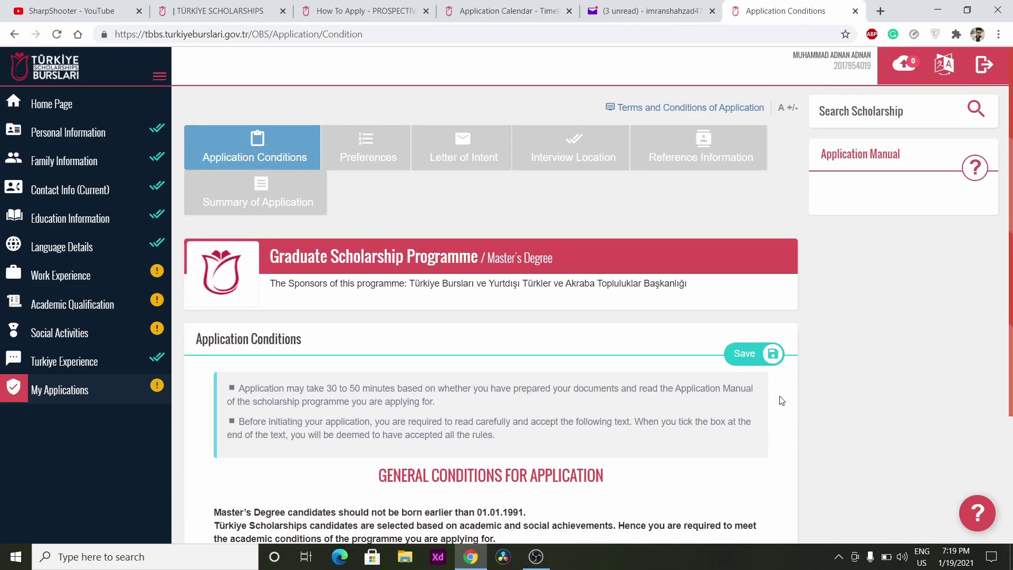
scroll(746, 431, down, 3)
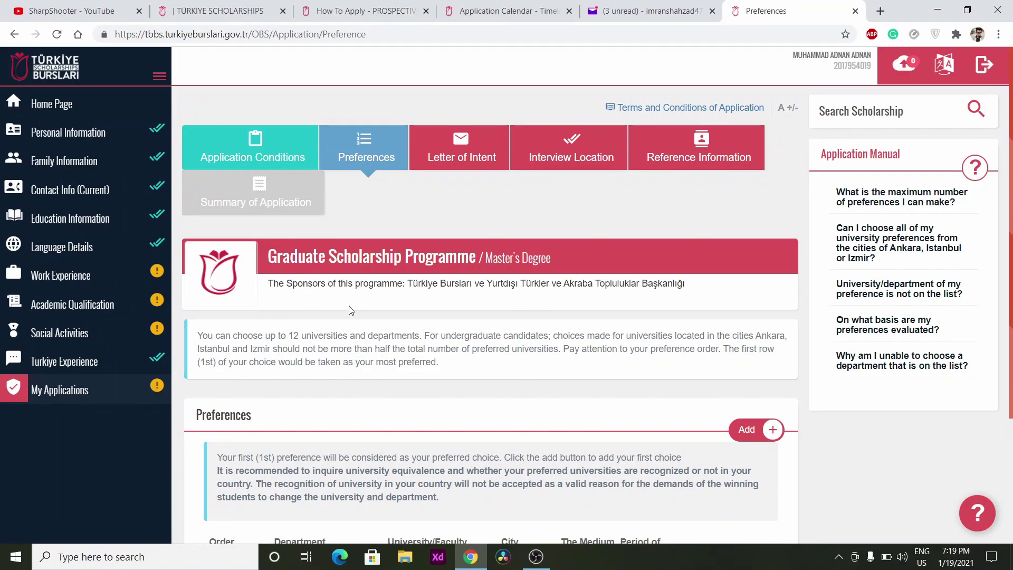
Add Marmara University's Physics (English) programme in the Graduate School of Natural and Applied Sciences as the first preference and save it
scroll(413, 352, down, 3)
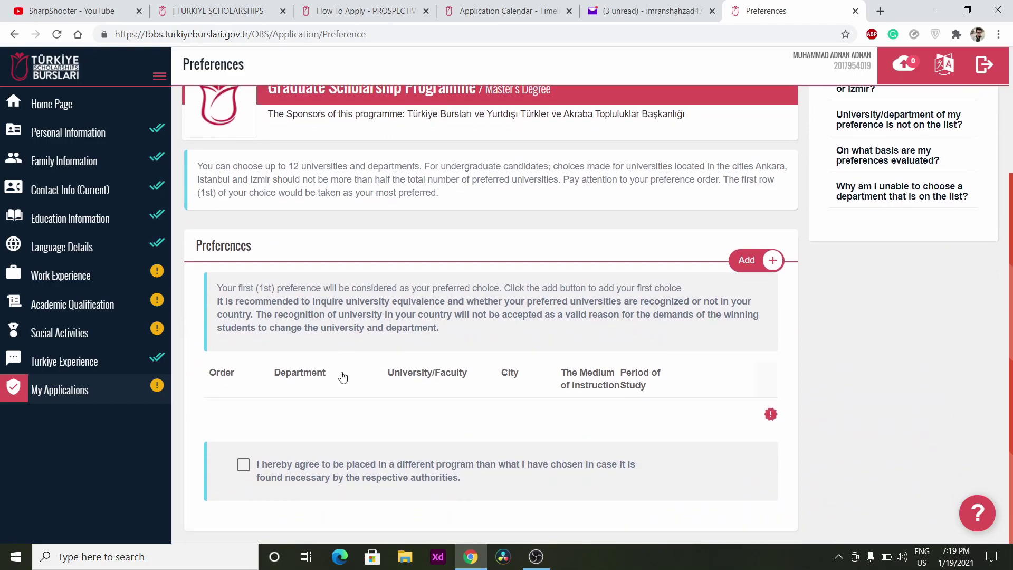
click(746, 260)
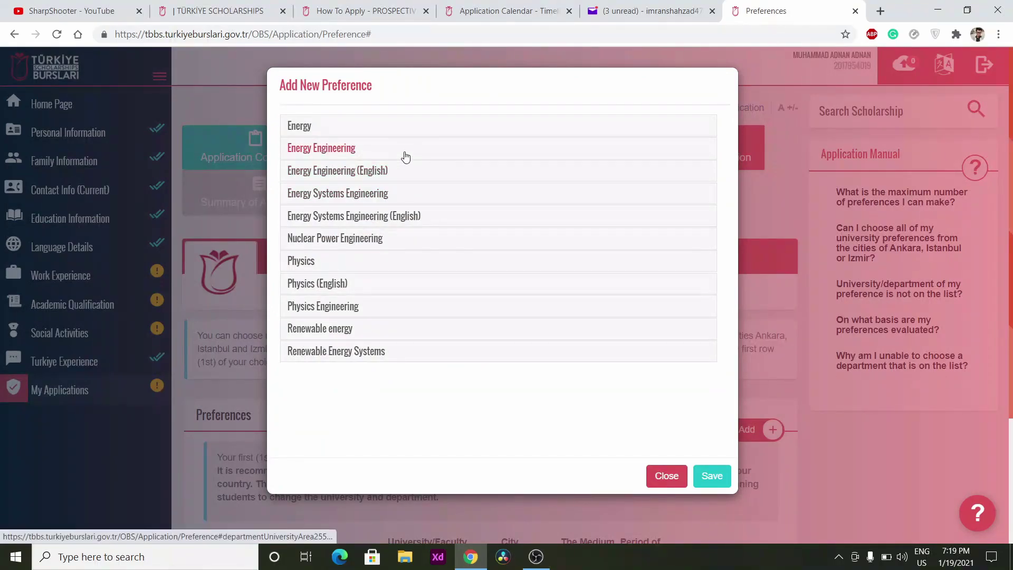
scroll(330, 295, down, 2)
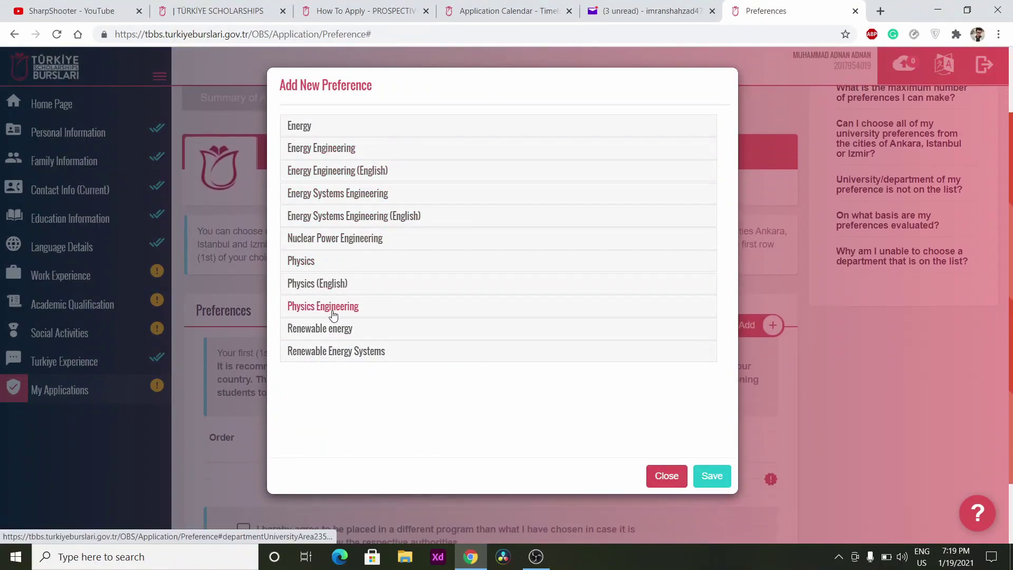
click(336, 283)
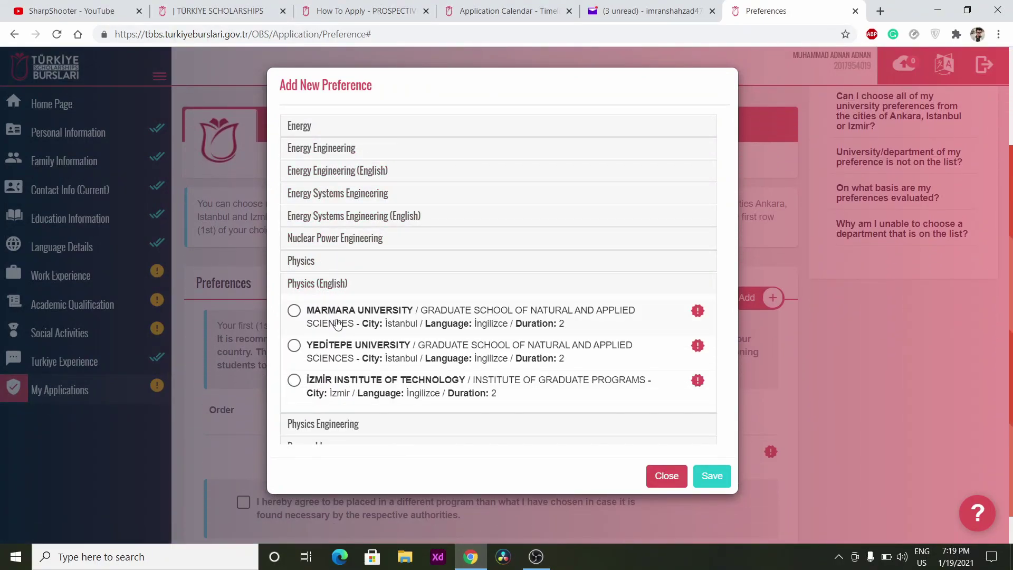
scroll(337, 319, down, 1)
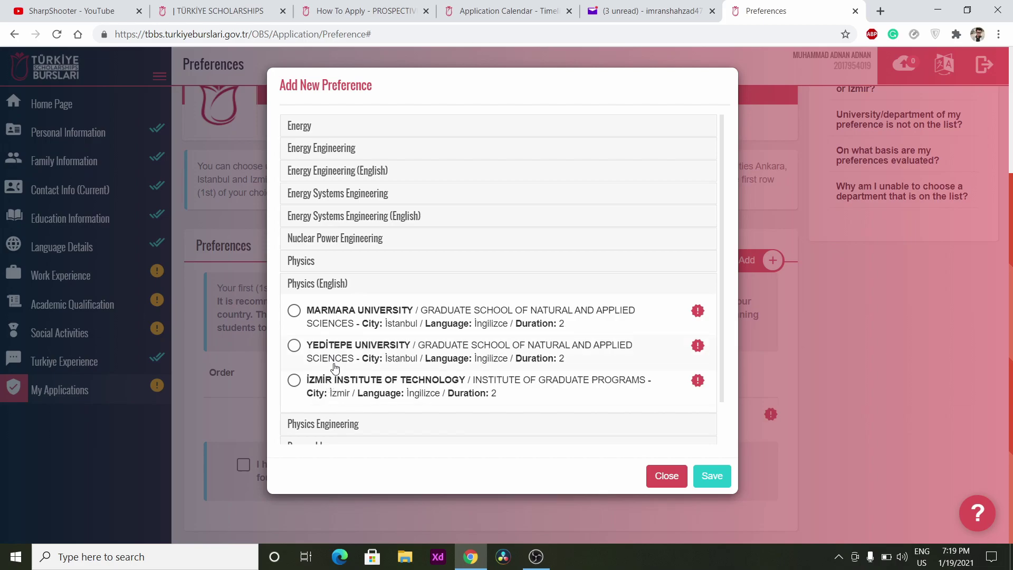
click(350, 323)
click(351, 345)
click(355, 323)
click(707, 479)
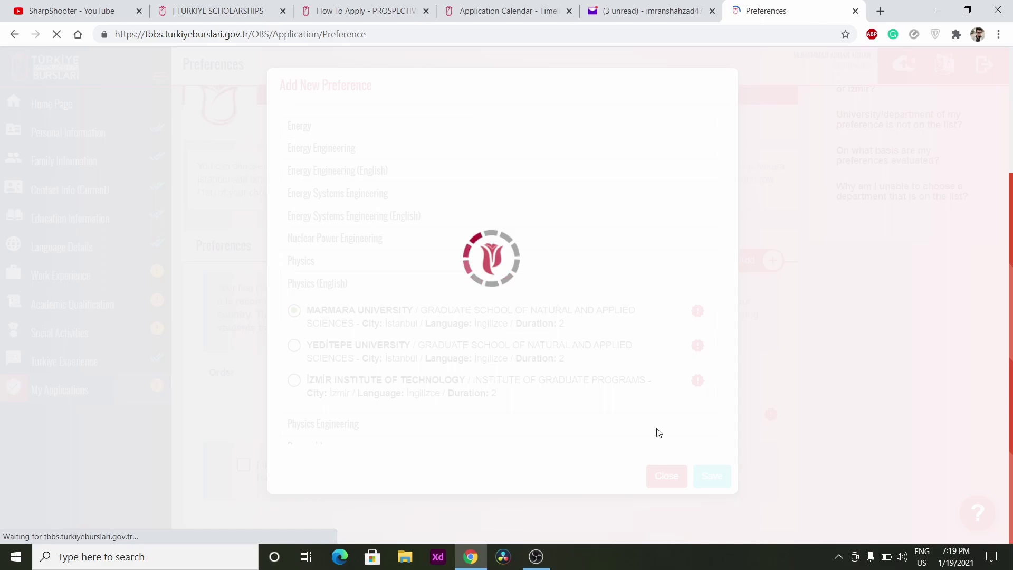
scroll(658, 431, down, 4)
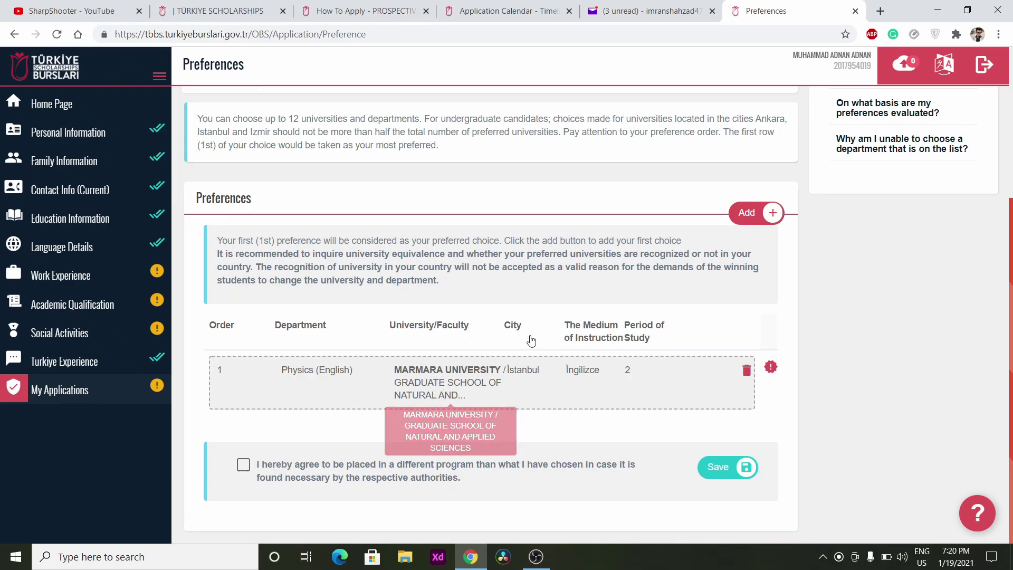
Search Google for Marmara University in a new browser tab
click(880, 9)
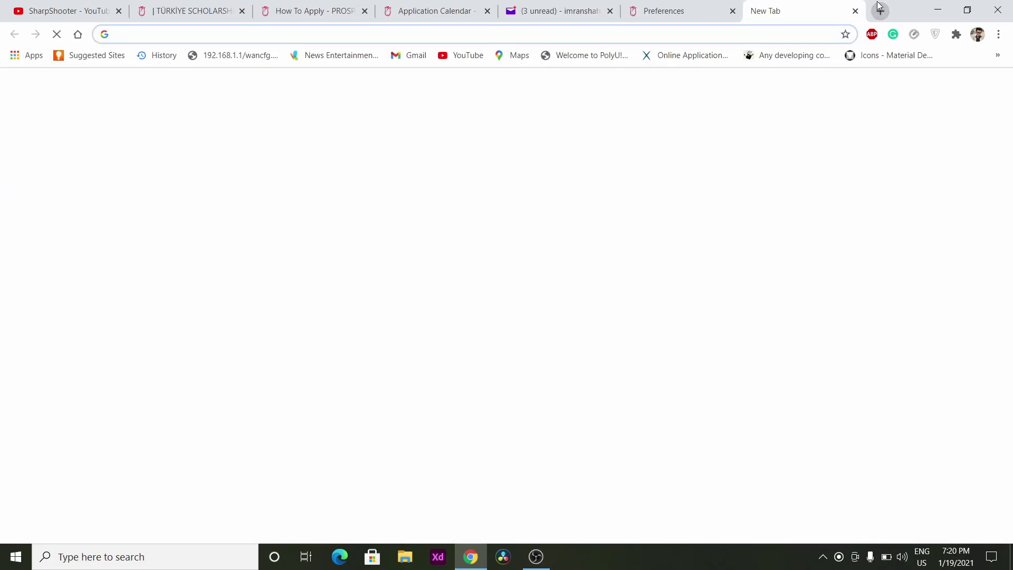
text(marmara)
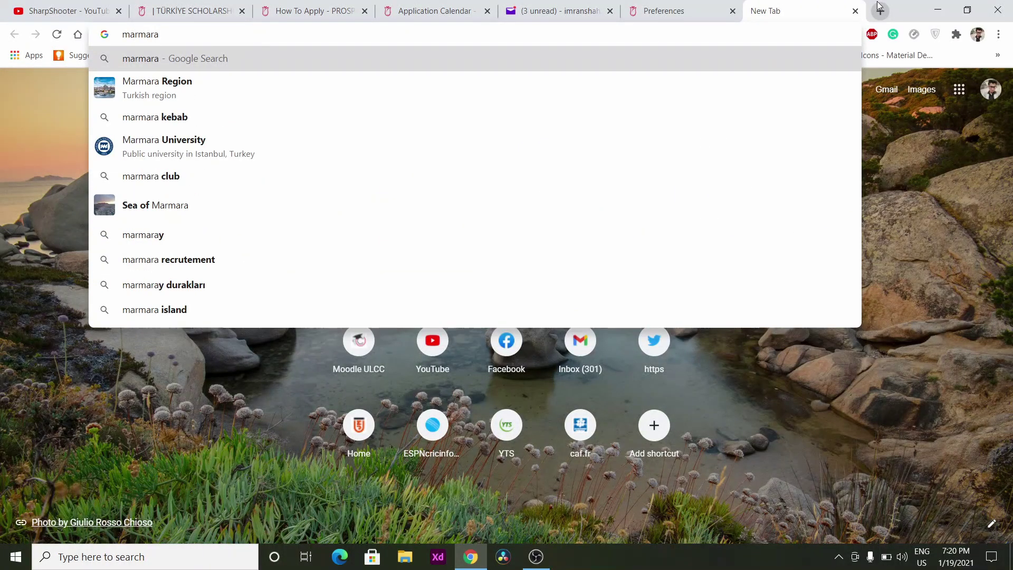
key(Down)
key(Down)
key(Return)
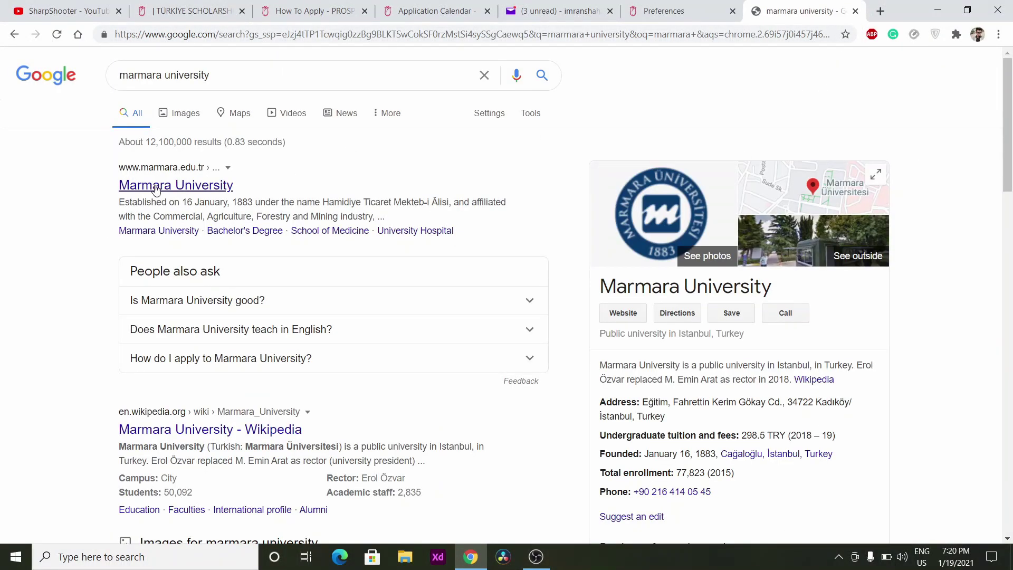
click(15, 34)
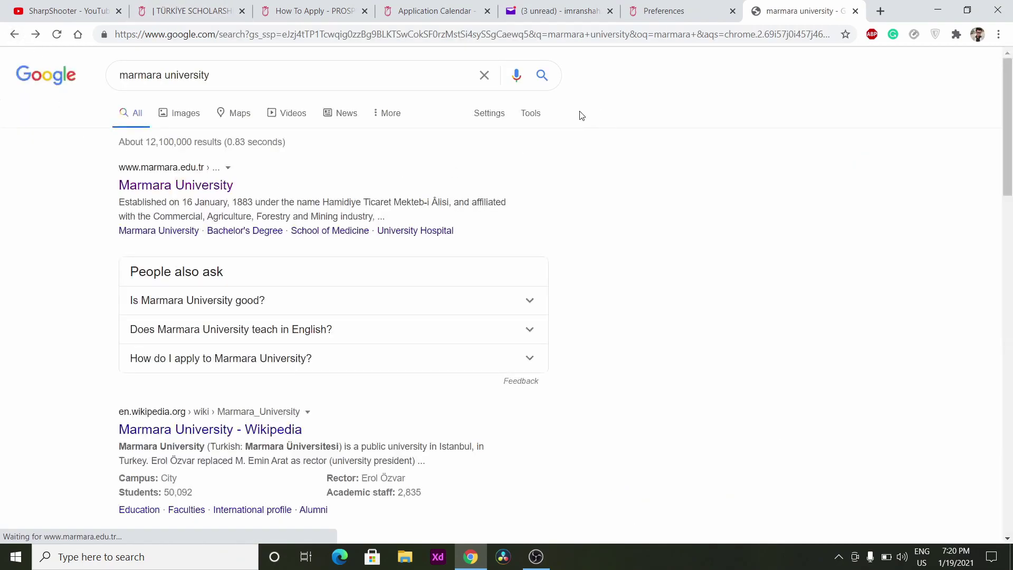
Search for "marmara university ranking" and examine the university's Times Higher Education and QS Top Universities pages
text(ranking)
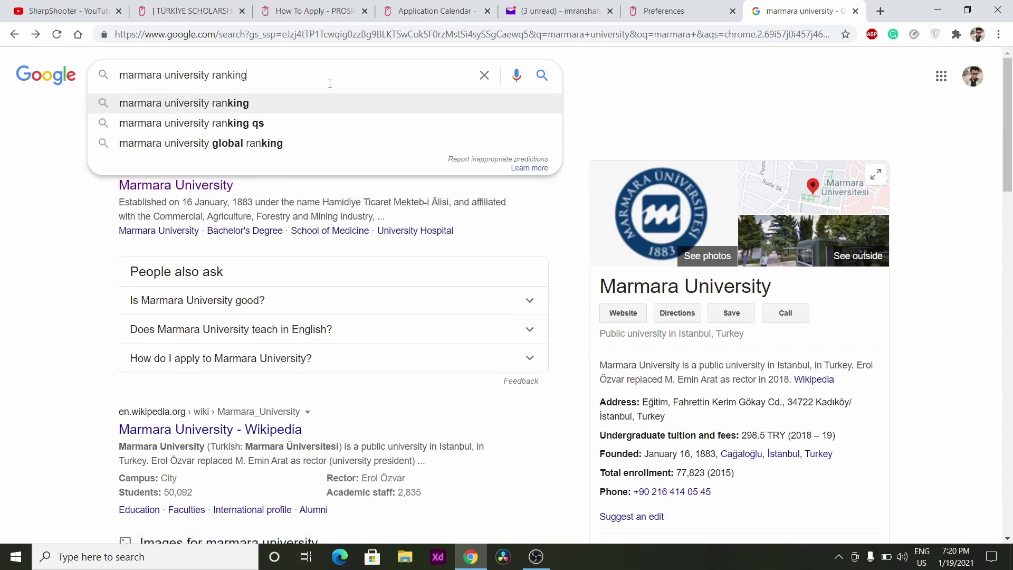
key(Return)
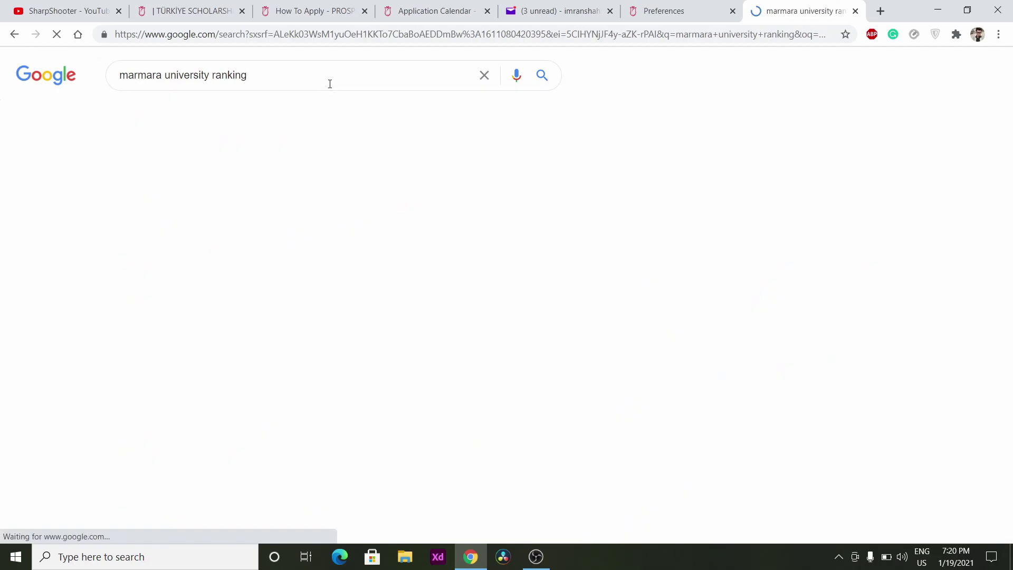
scroll(315, 259, down, 5)
ctrl+click(315, 258)
click(269, 348)
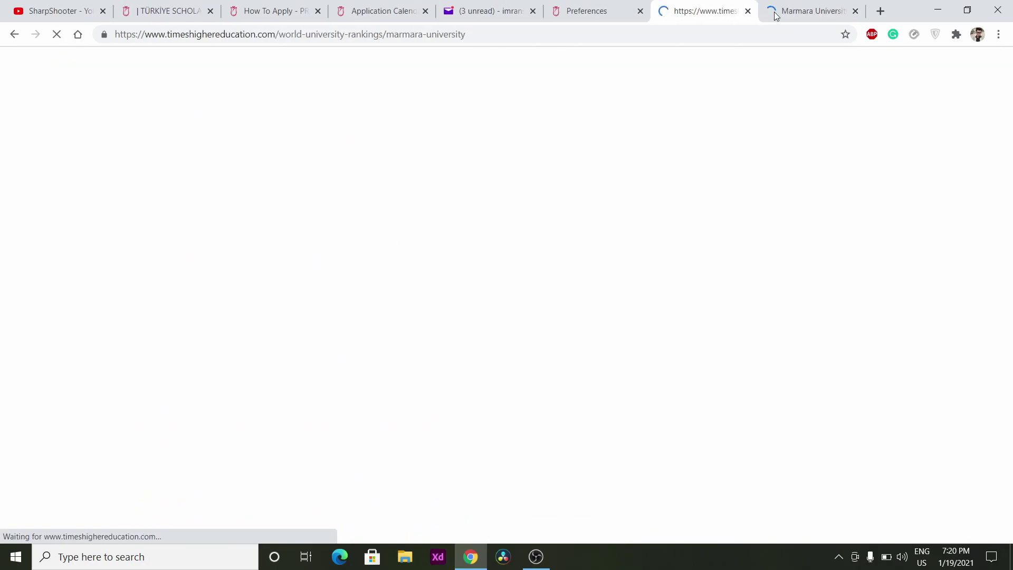
click(796, 11)
key(ctrl+shift+Tab)
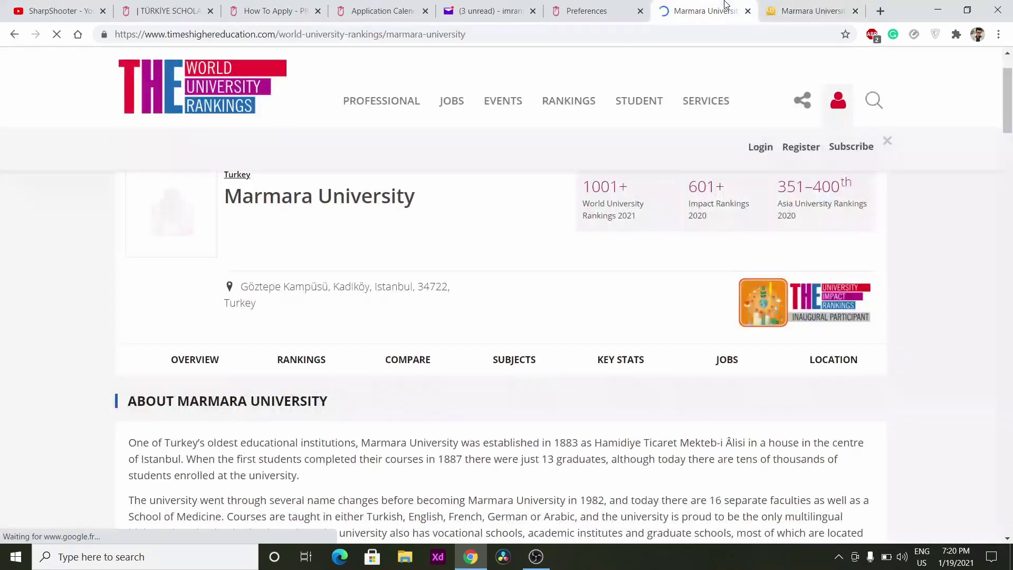
click(812, 10)
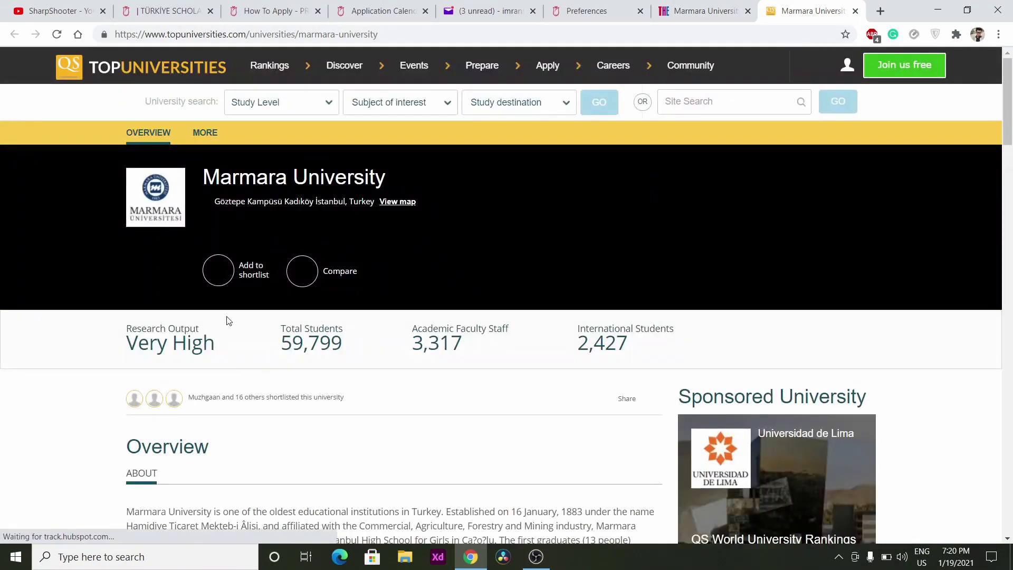
scroll(230, 358, down, 8)
scroll(227, 395, down, 3)
scroll(237, 317, up, 15)
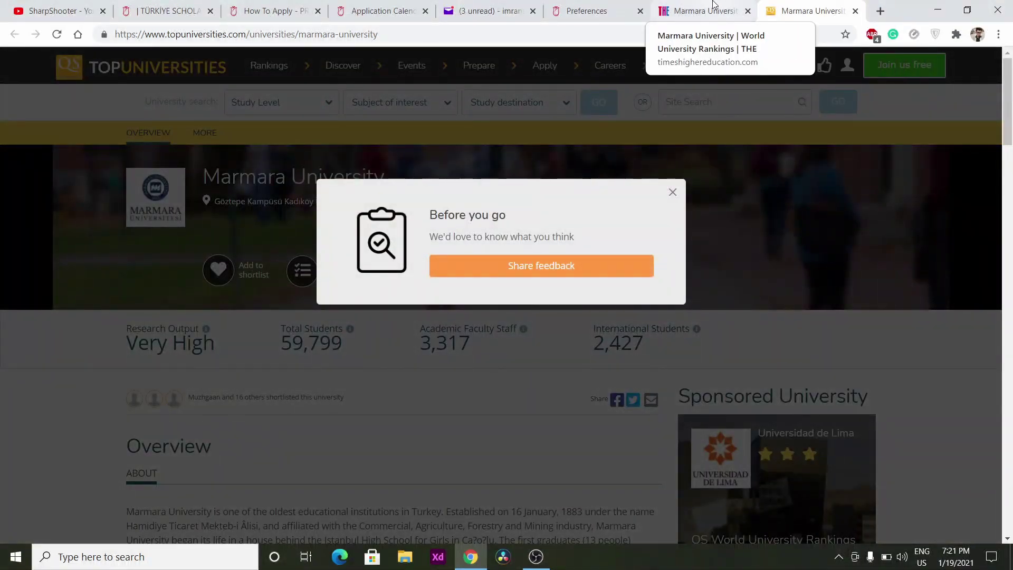
Return to the Preferences page and reopen the list of universities for adding a new preference in Physics (English)
key(ctrl+shift+Tab)
key(ctrl+shift+Tab)
key(F5)
click(756, 429)
click(500, 262)
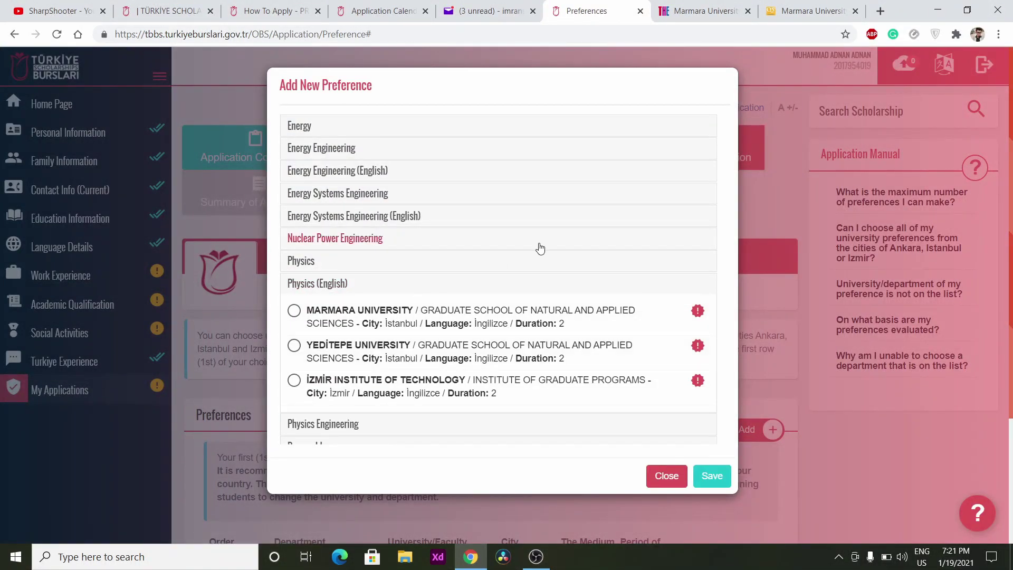
Search Google for "yeditepe ranking" and view Yeditepe University's Times Higher Education ranking page
key(ctrl+Tab)
click(610, 33)
text(yedie)
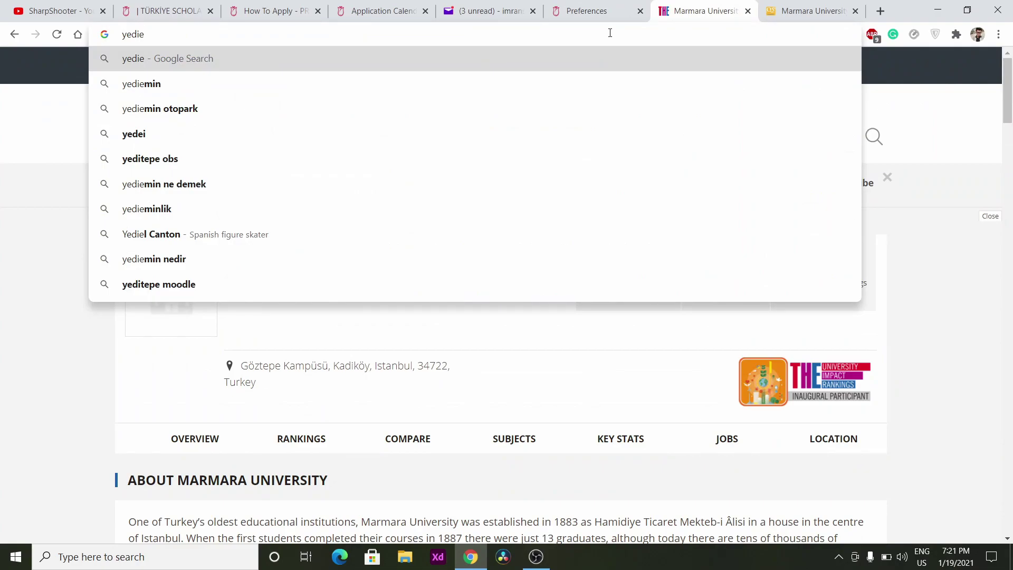
key(ctrl+shift+Tab)
key(ctrl+Tab)
key(BackSpace)
text(te)
key(Return)
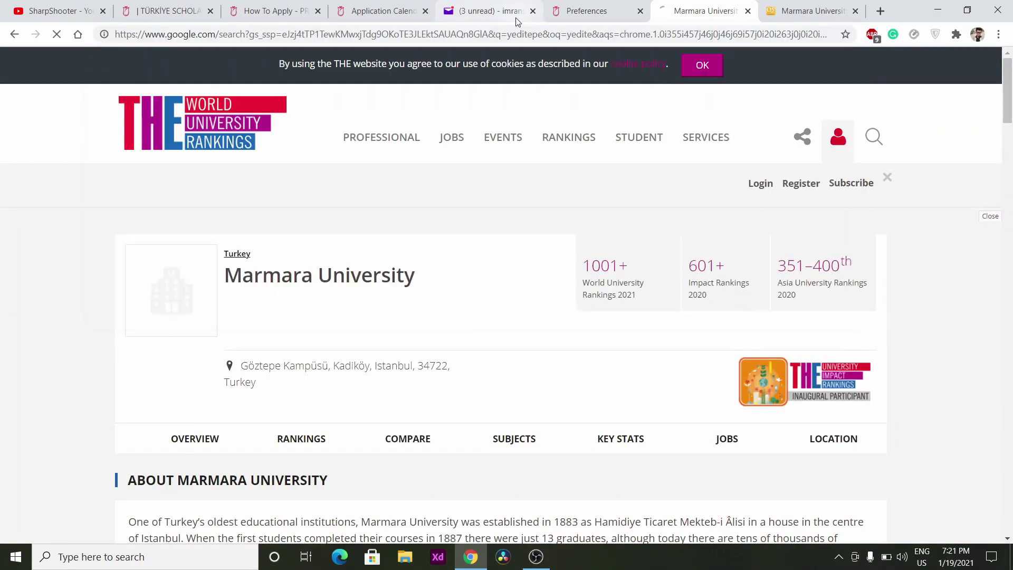
click(380, 81)
text(ranking)
key(Return)
scroll(352, 278, down, 5)
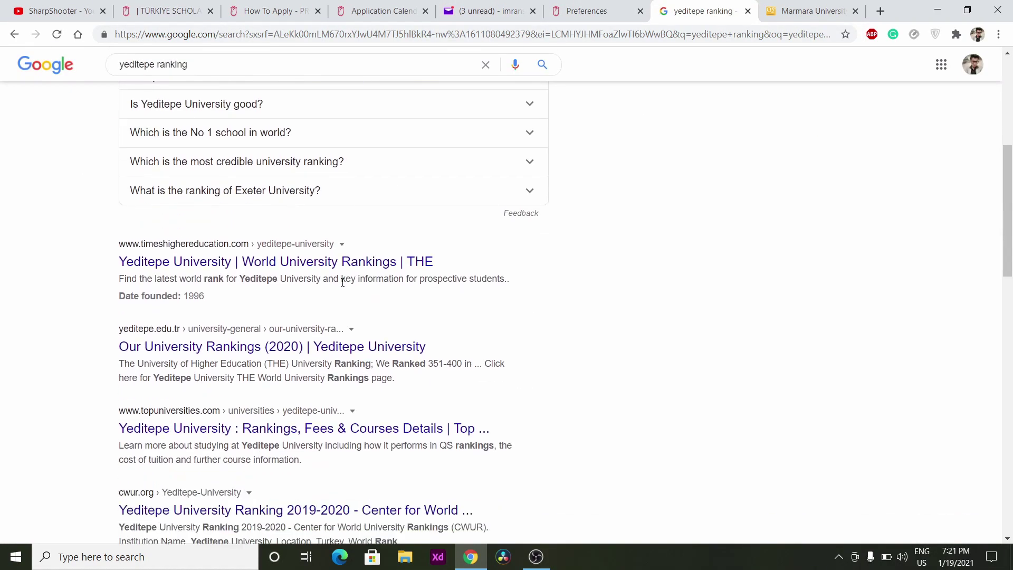
click(301, 260)
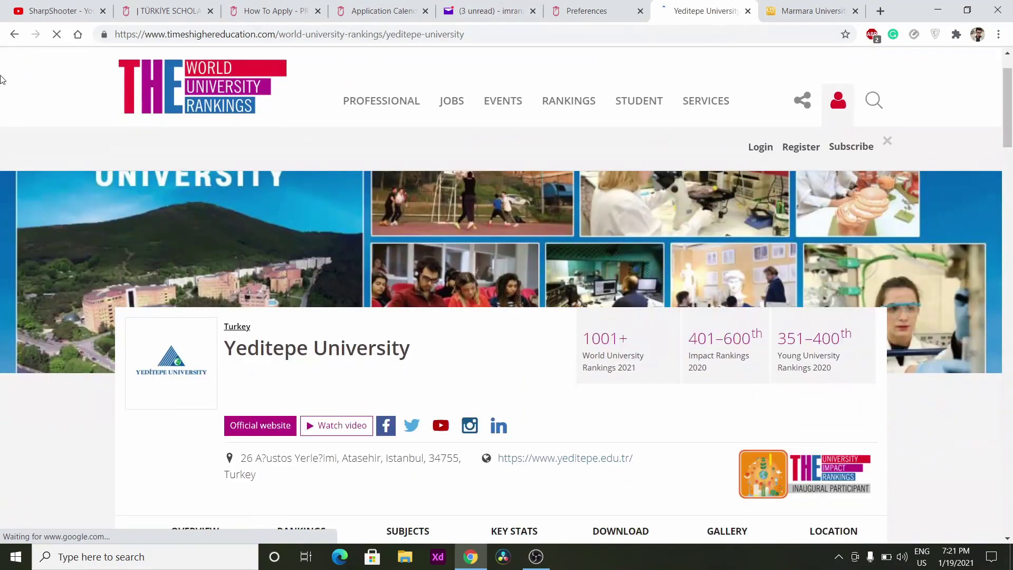
key(alt+Left)
Check the remaining university in the preference list, search for "izmir institute of technology ranking", and open its Times Higher Education page and another result
click(540, 16)
scroll(292, 347, down, 2)
click(704, 11)
click(532, 35)
text(izmir)
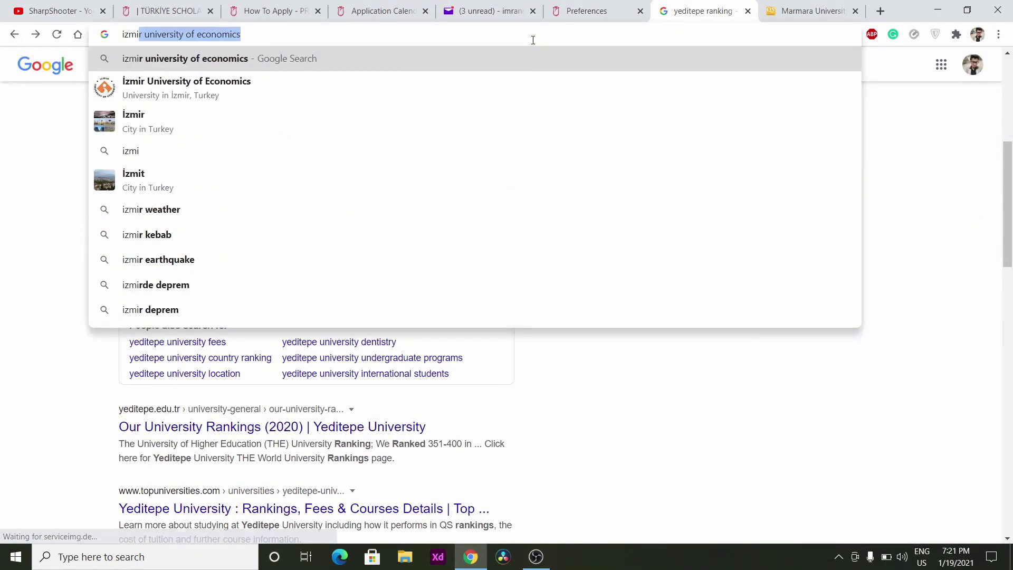
text( insti)
key(Return)
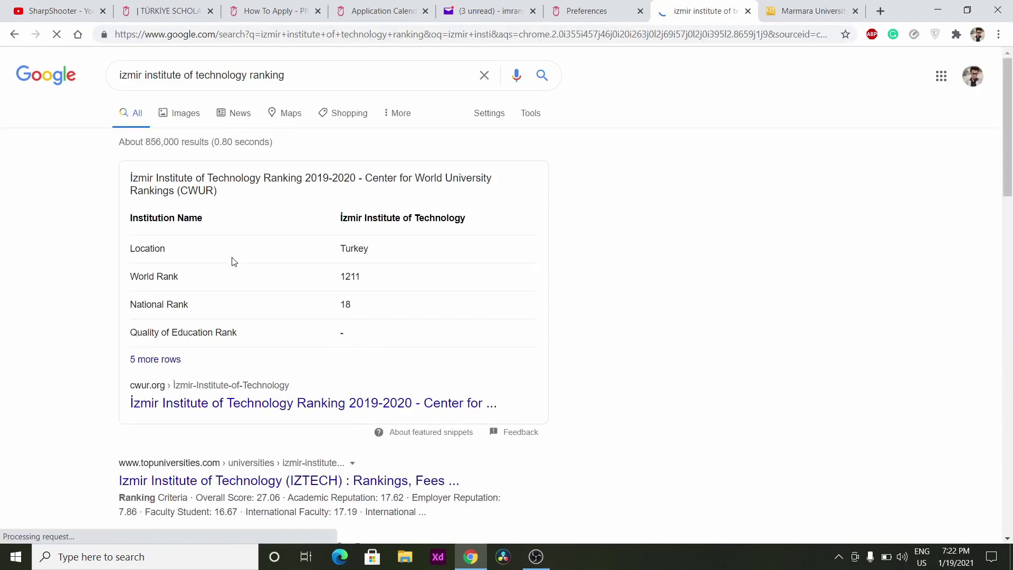
scroll(244, 246, down, 2)
ctrl+click(242, 348)
click(264, 446)
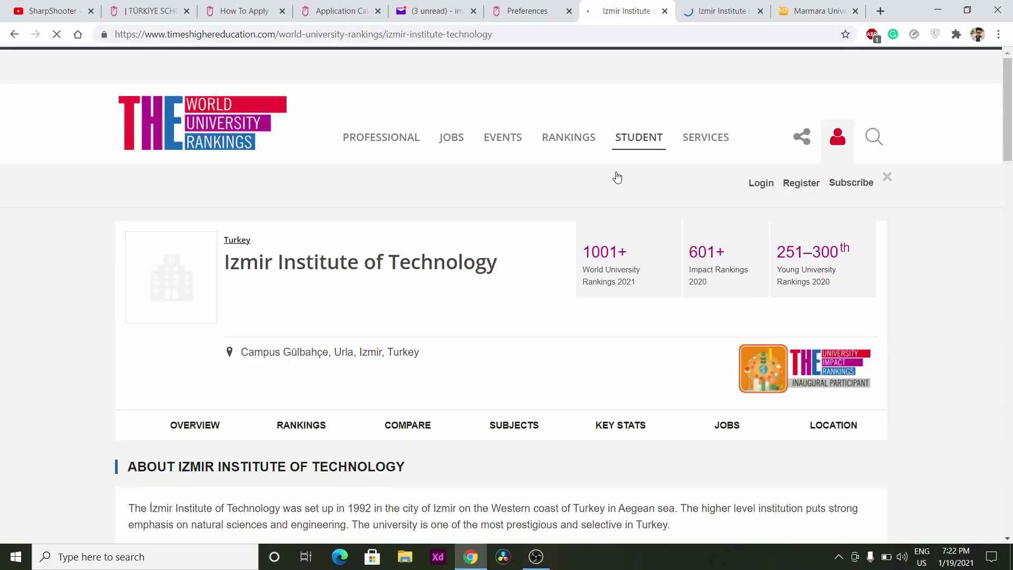
Close the Marmara University ranking page and examine Izmir Institute of Technology's Times Higher Education and QS Top Universities pages
click(818, 11)
key(ctrl+w)
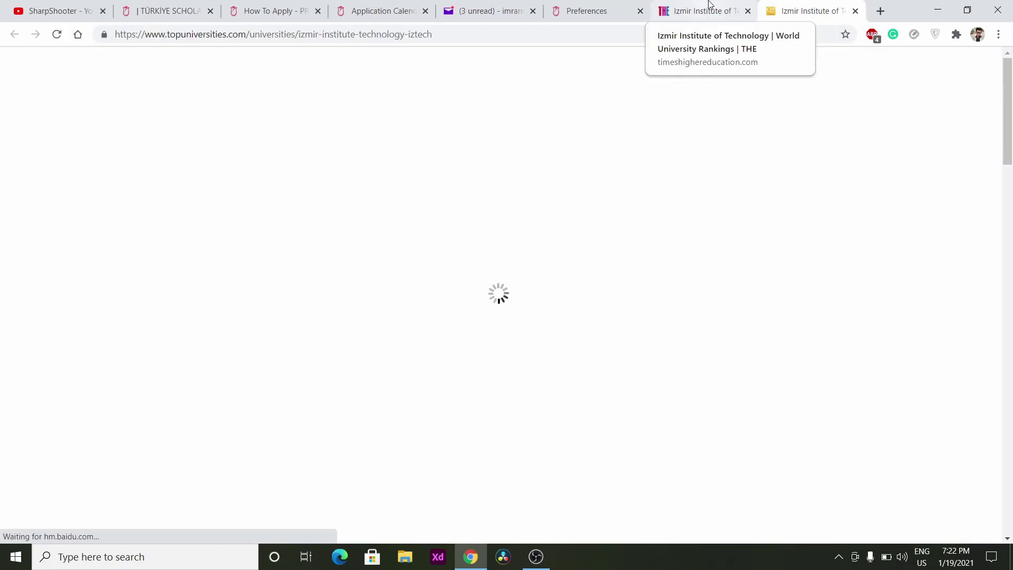
click(704, 11)
click(812, 11)
scroll(607, 155, down, 5)
click(674, 7)
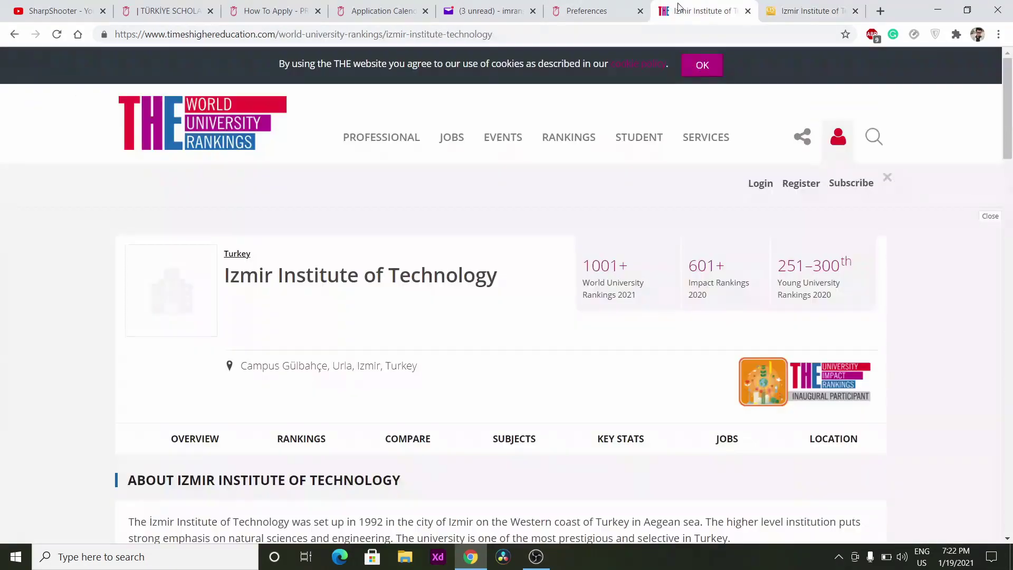
Return to the scholarship application and save Marmara University's Physics (English) programme as the first preference
click(551, 9)
click(710, 476)
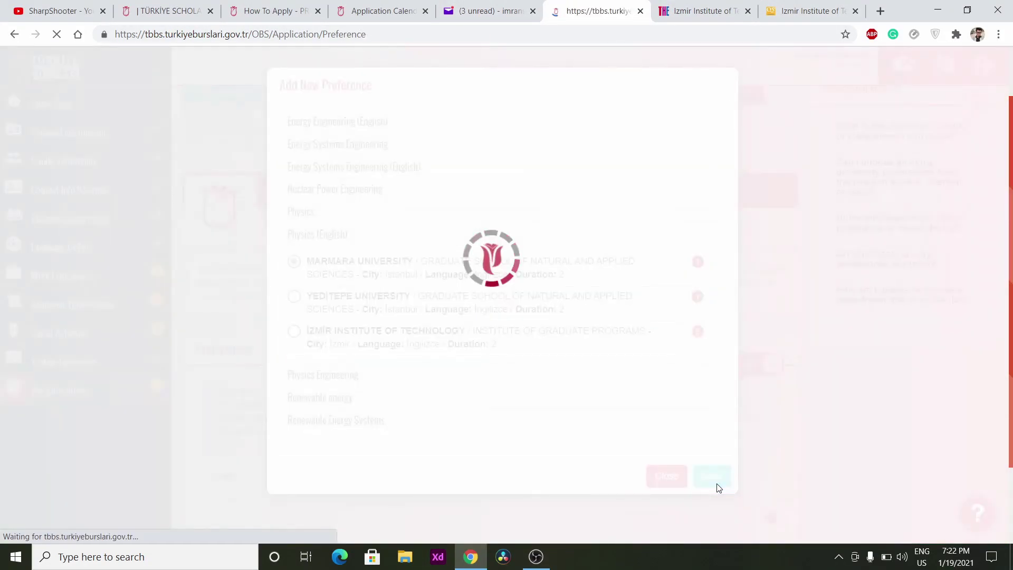
scroll(366, 260, down, 4)
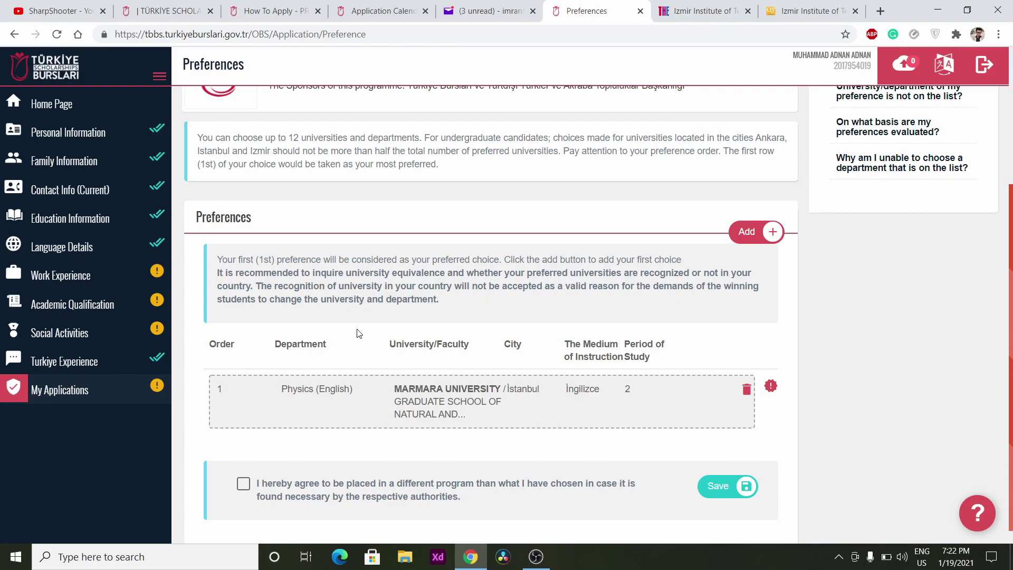
Add Yeditepe University's Physics (English) programme as the second preference and save it
scroll(316, 351, down, 1)
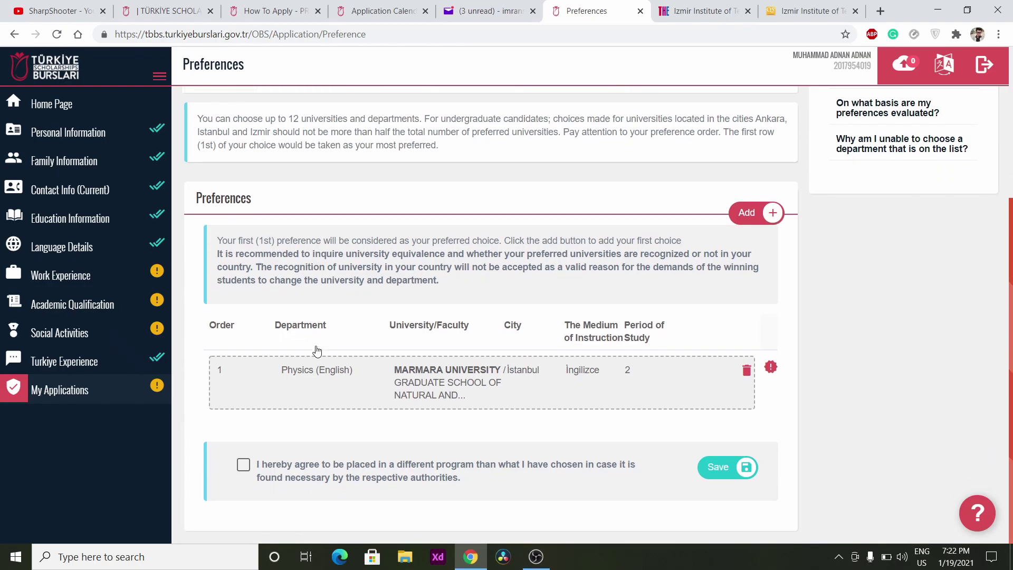
click(774, 213)
click(333, 284)
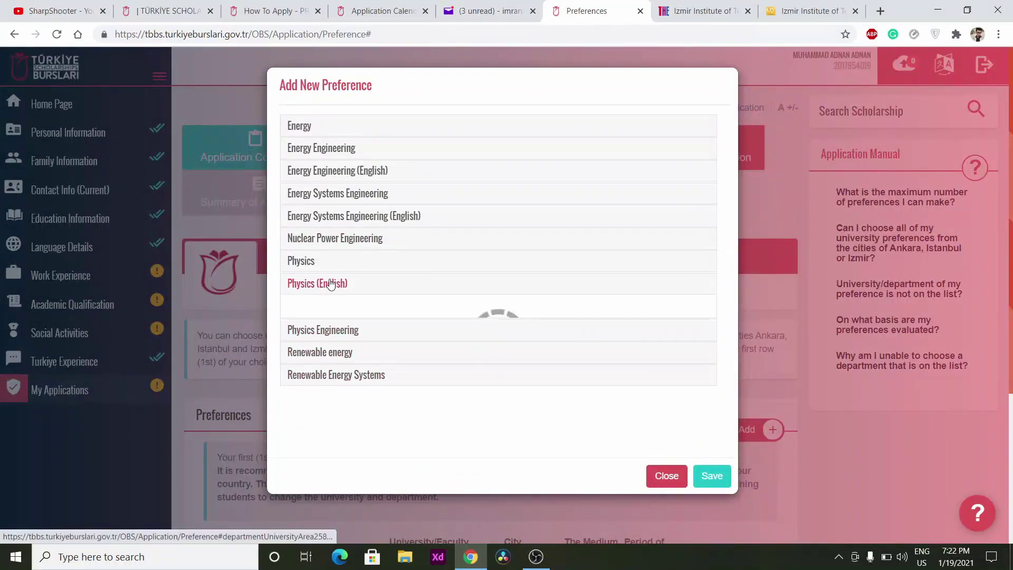
scroll(360, 340, down, 1)
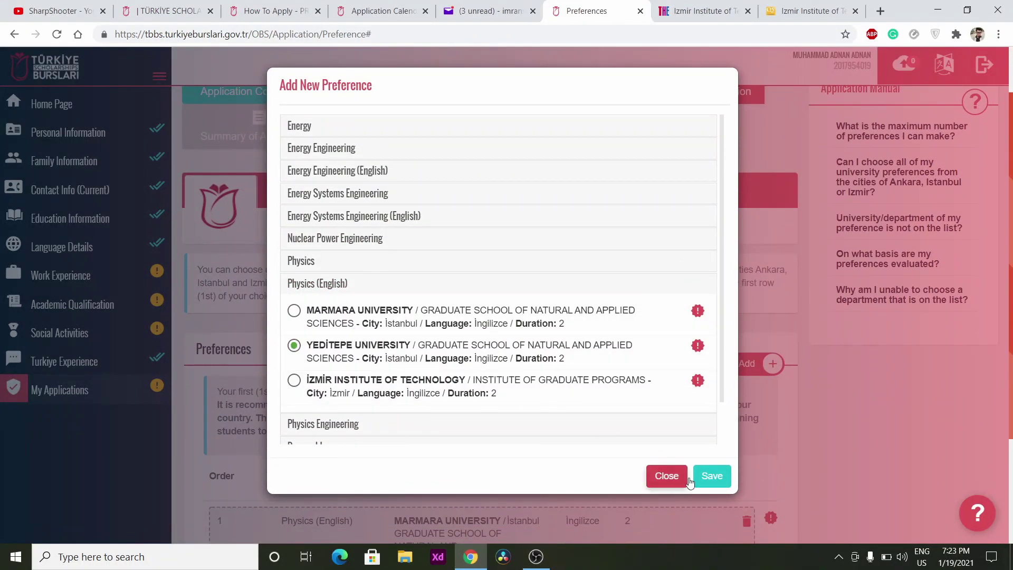
click(707, 477)
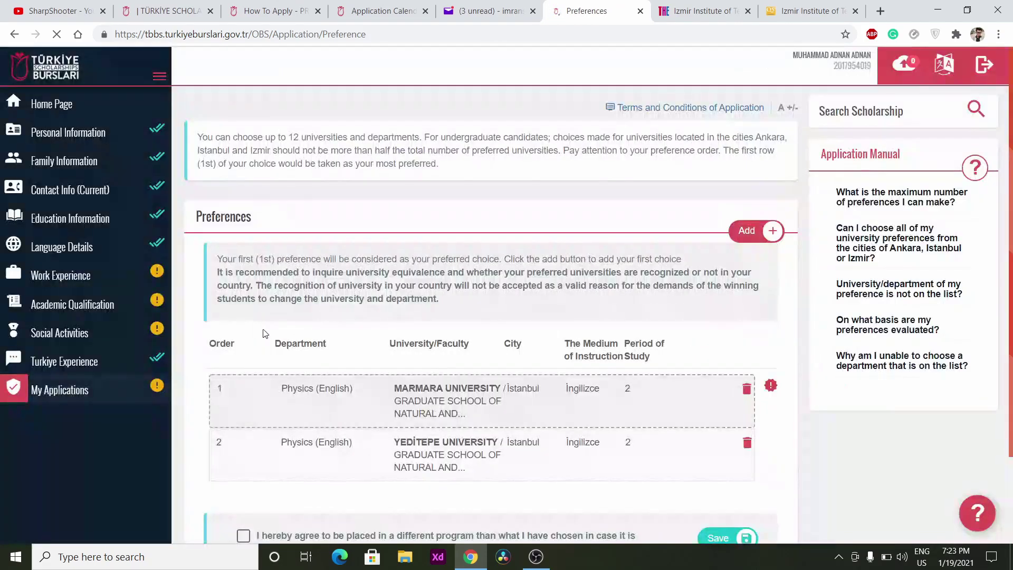
scroll(280, 345, down, 5)
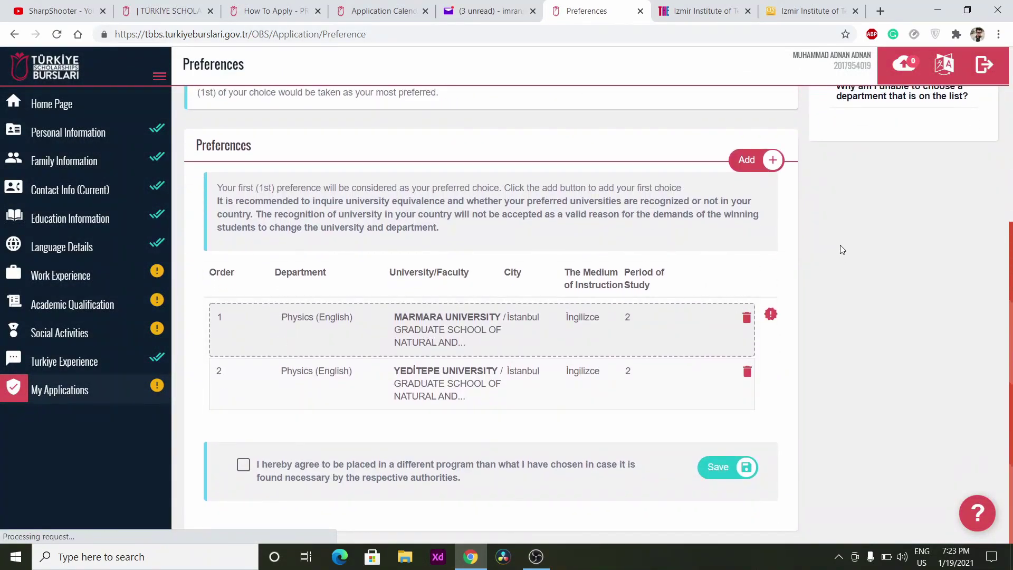